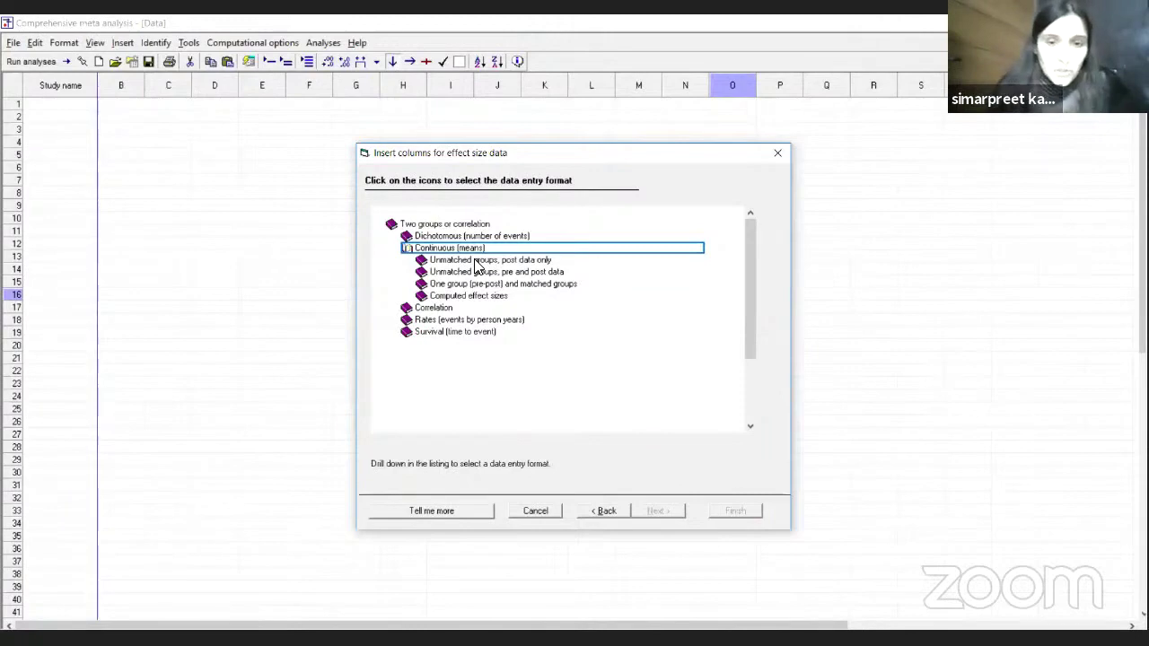
Step: Create effect size columns for unmatched groups, post data only, using the mean, SD and sample size in each group format
double_click(476, 260)
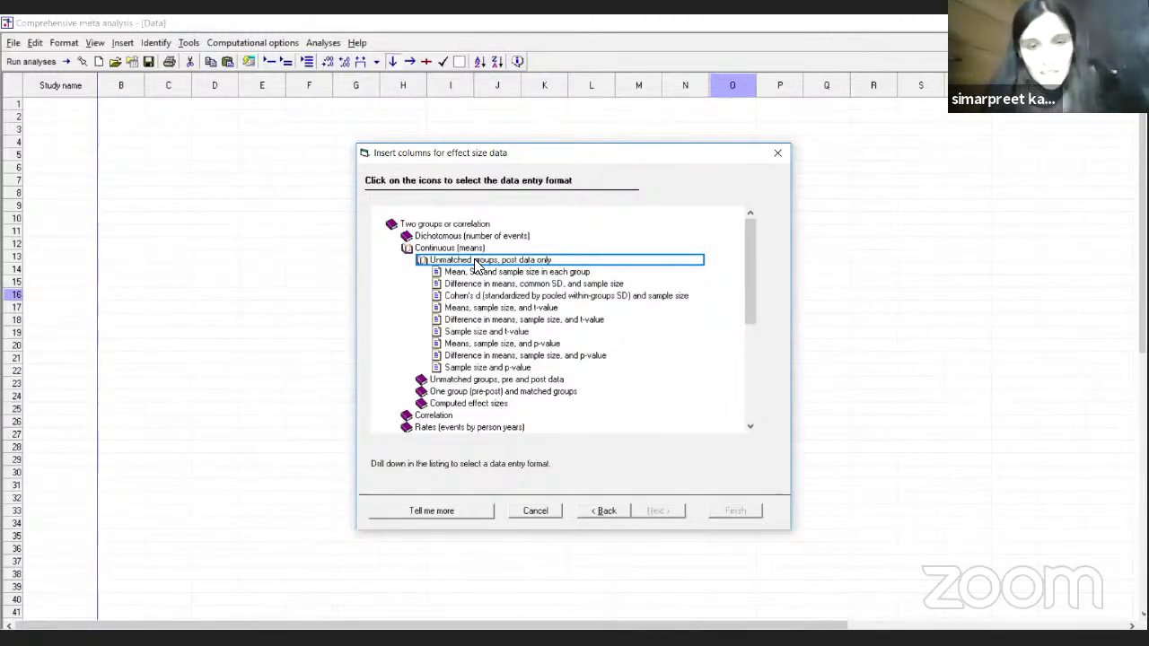
click(486, 272)
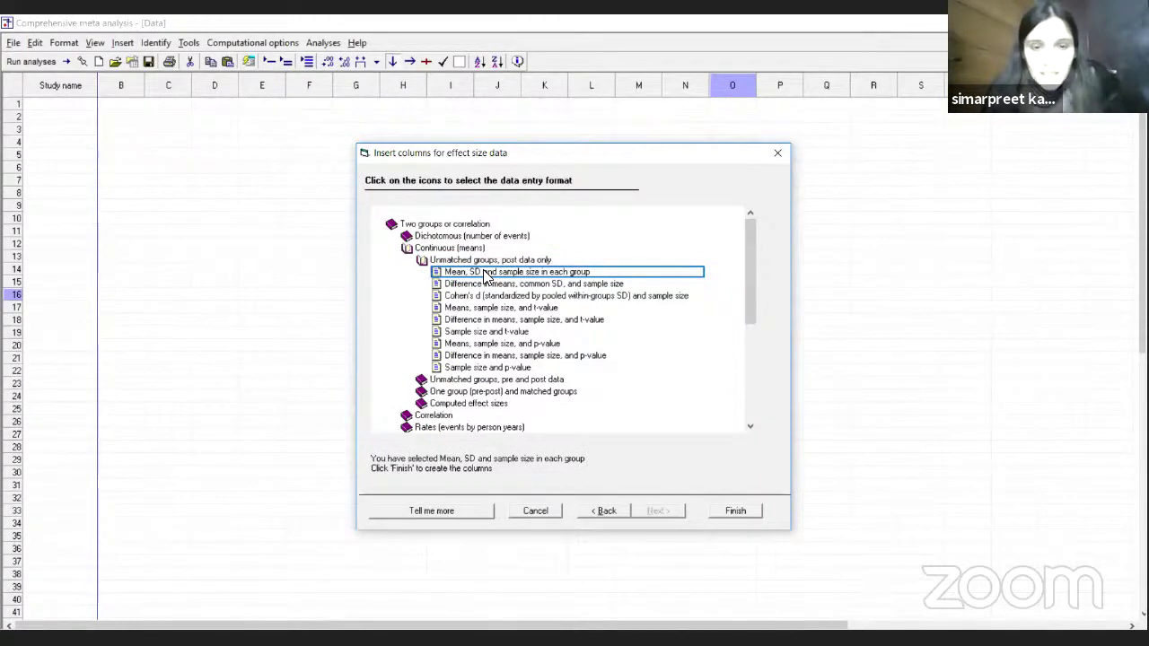
click(487, 273)
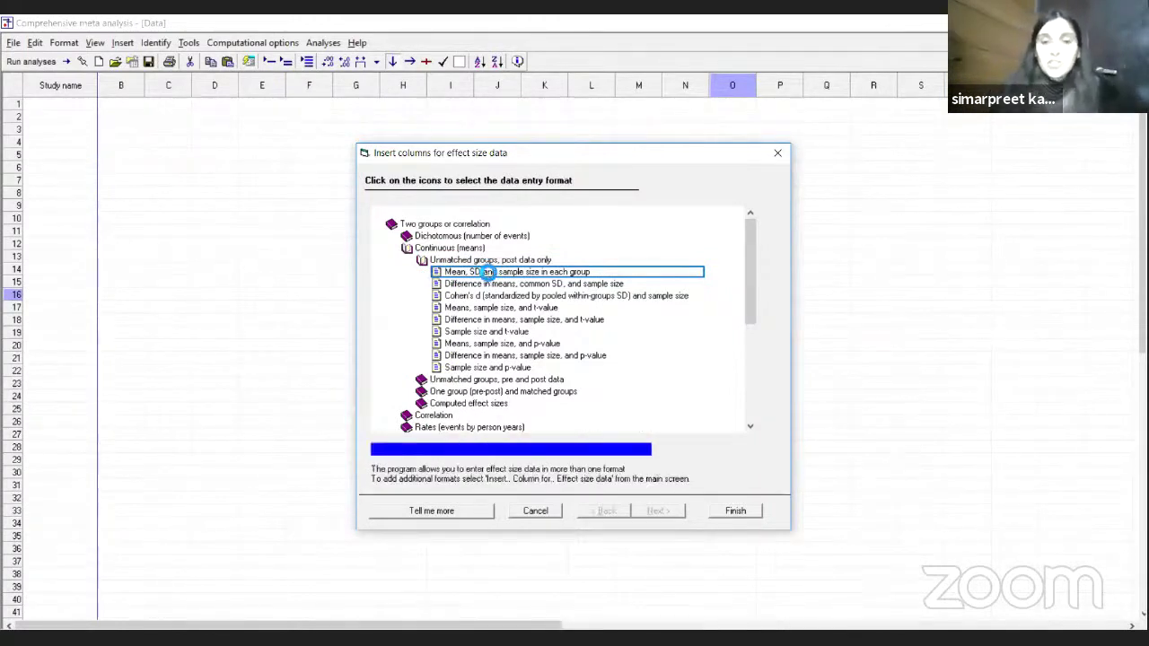
double_click(487, 273)
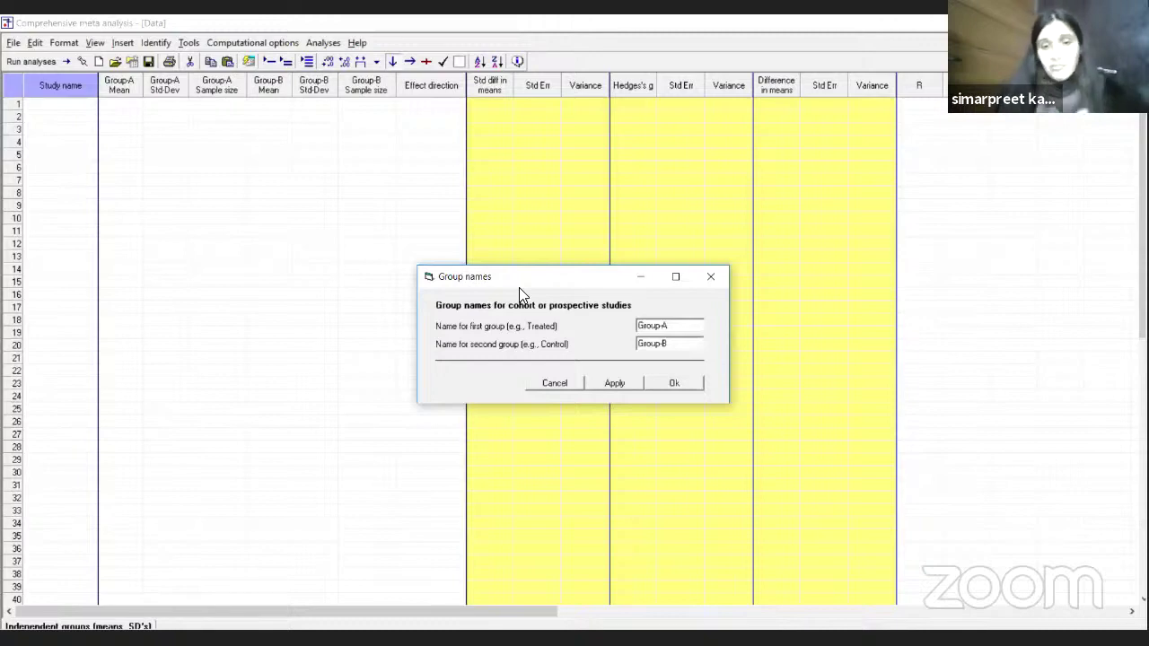
Step: Name the first group experimental
double_click(665, 329)
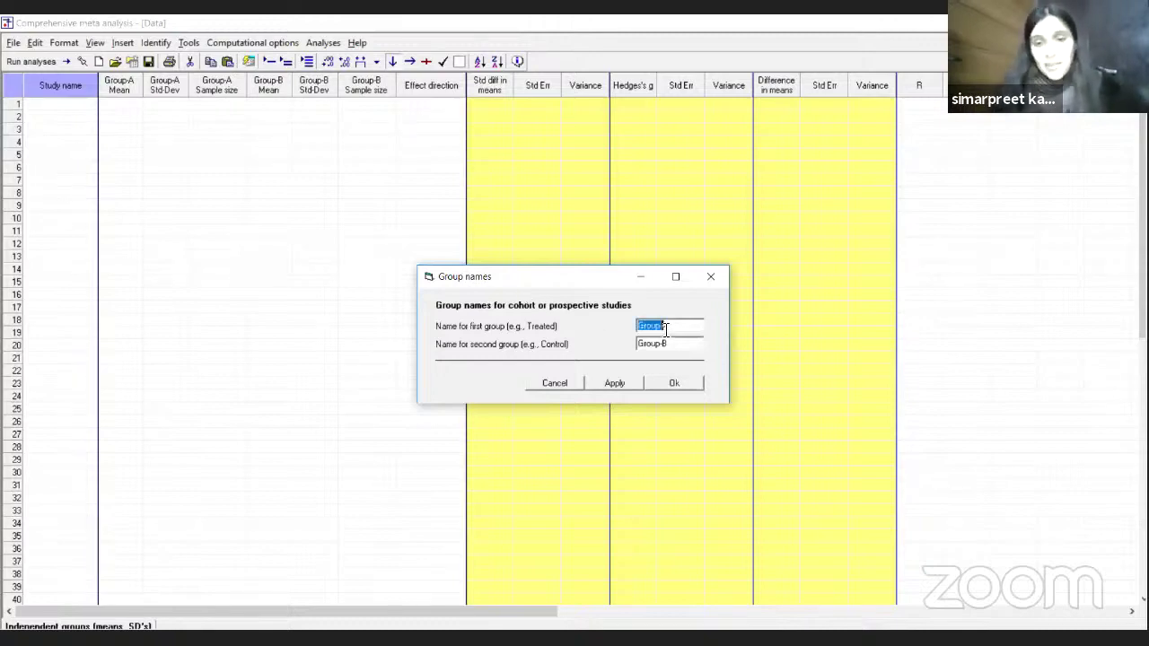
key(BackSpace)
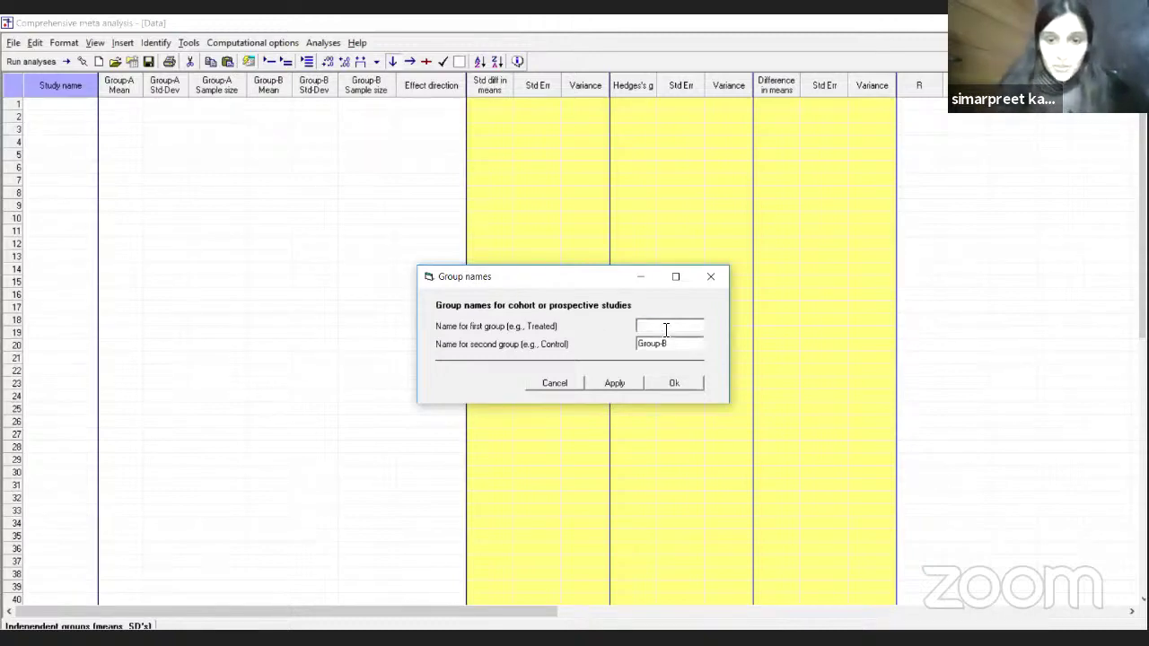
text(Trate)
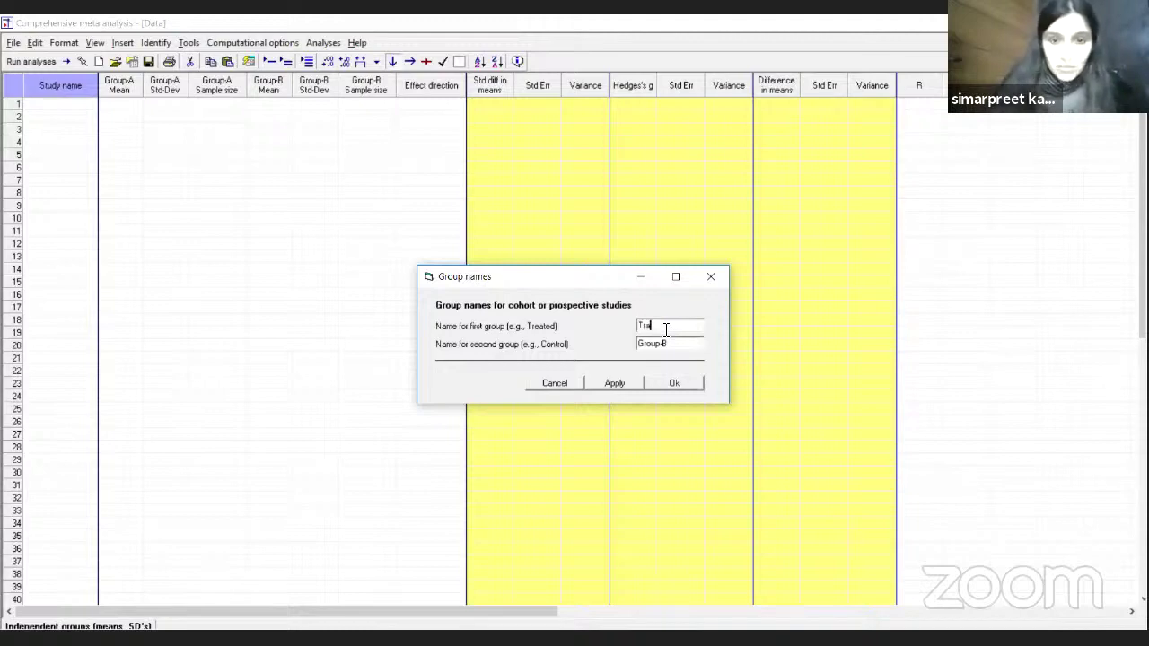
key(BackSpace)
key(BackSpace)
key(BackSpace)
key(BackSpace)
key(BackSpace)
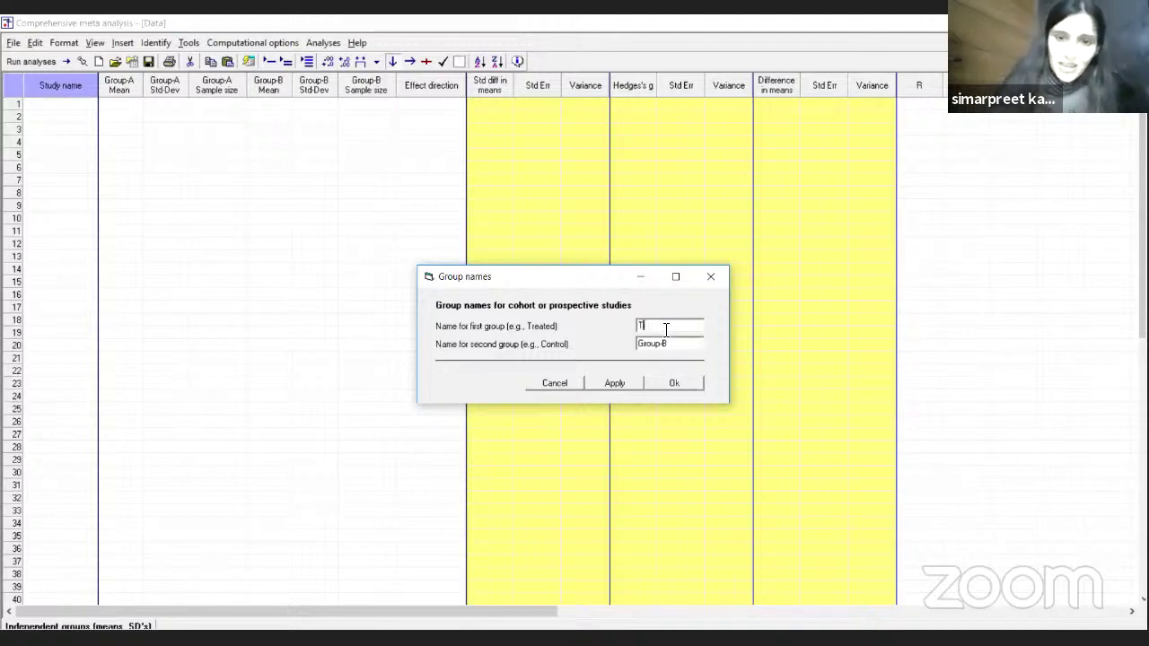
text(ex)
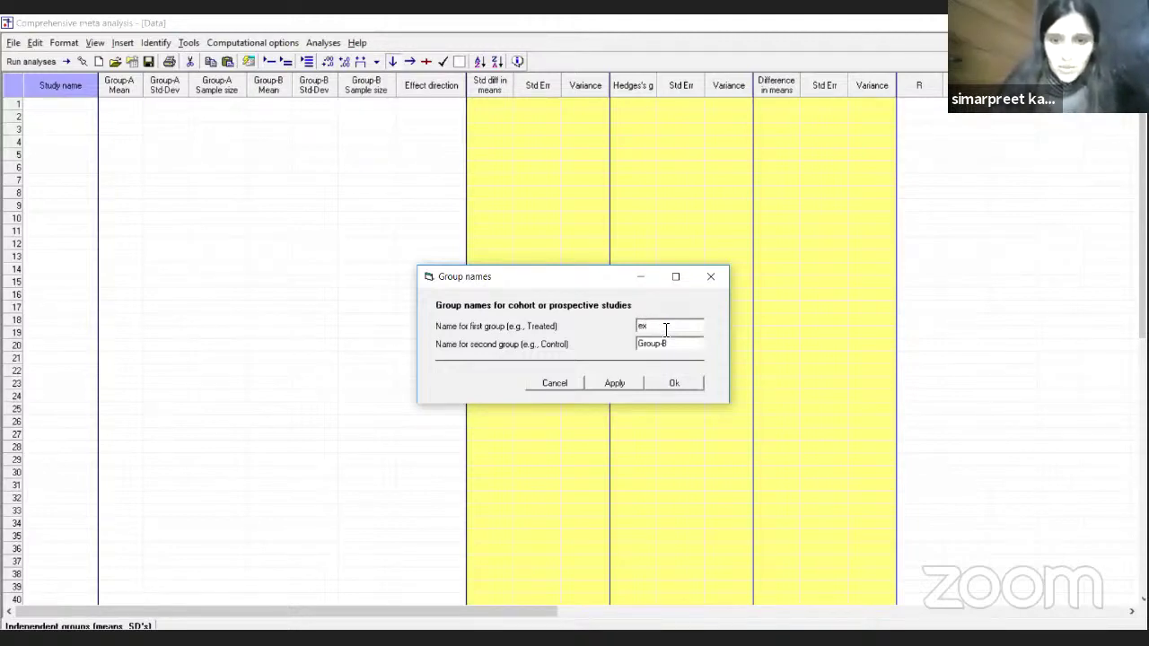
text(pe)
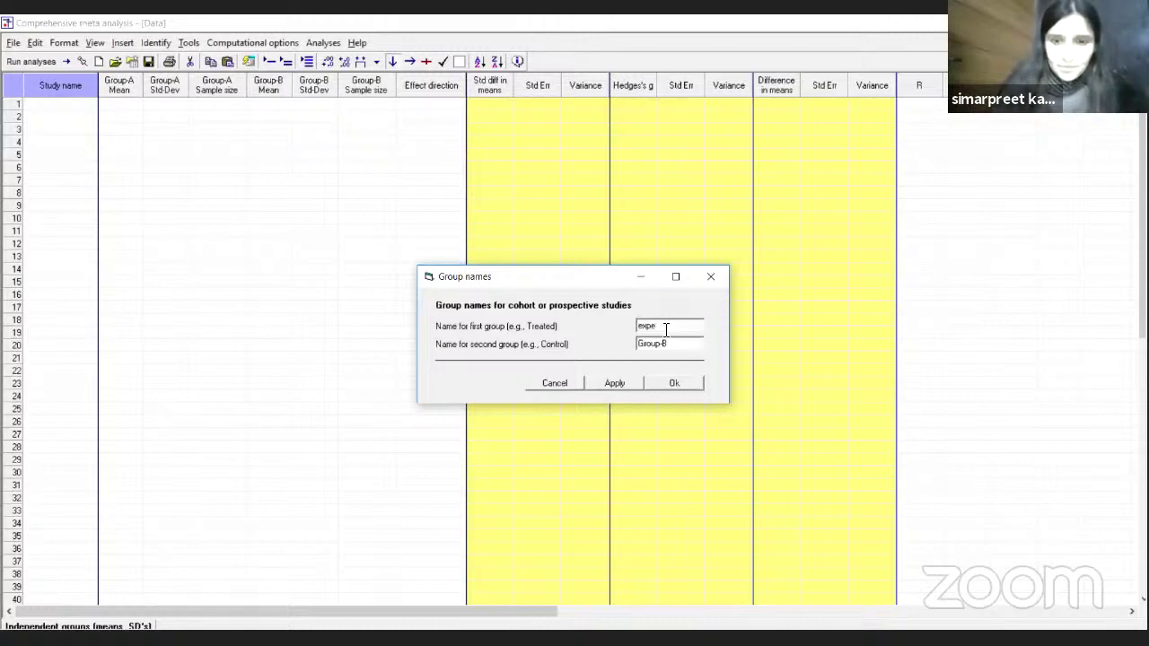
text(ri)
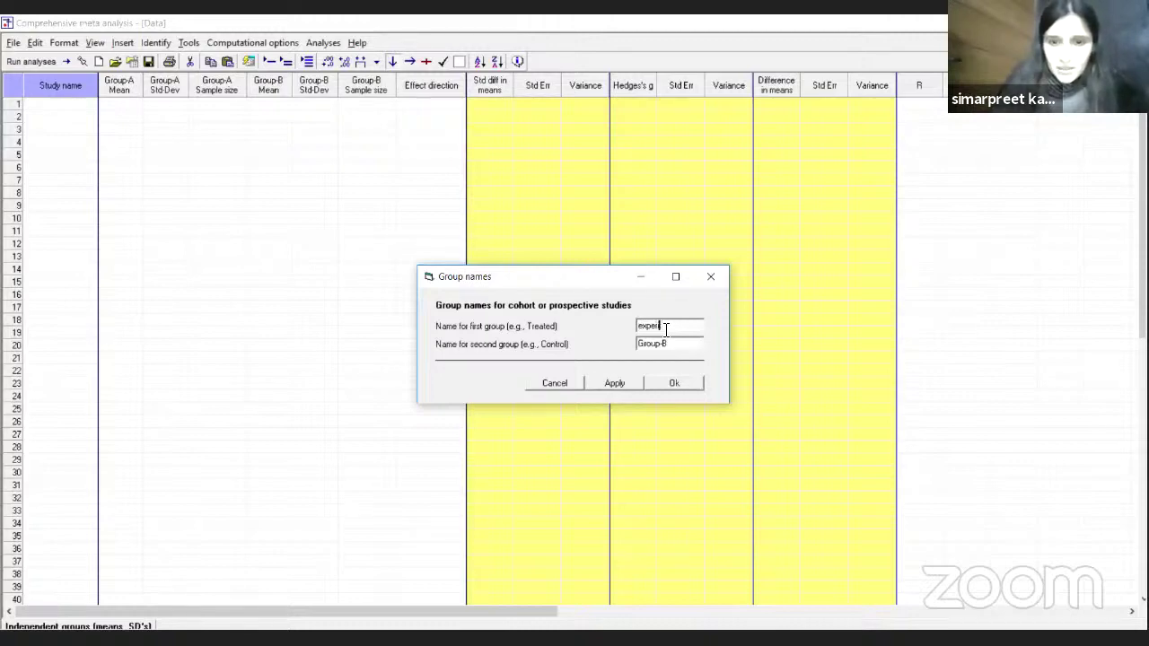
text(mental)
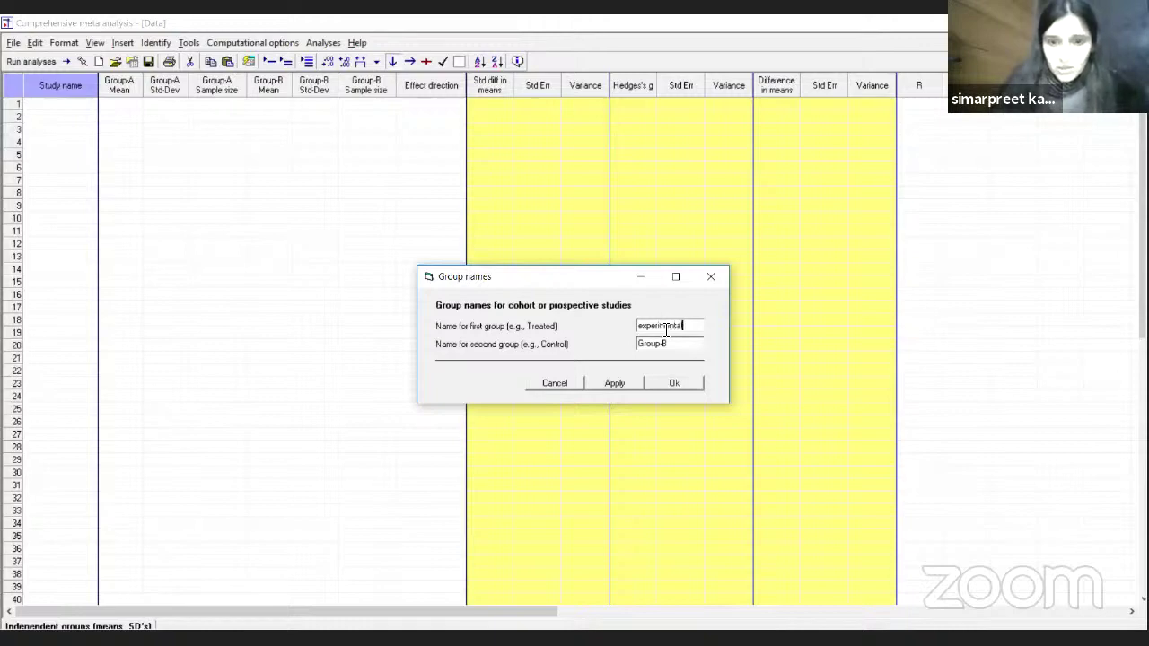
Step: Name the second group control and accept the group names
key(Tab)
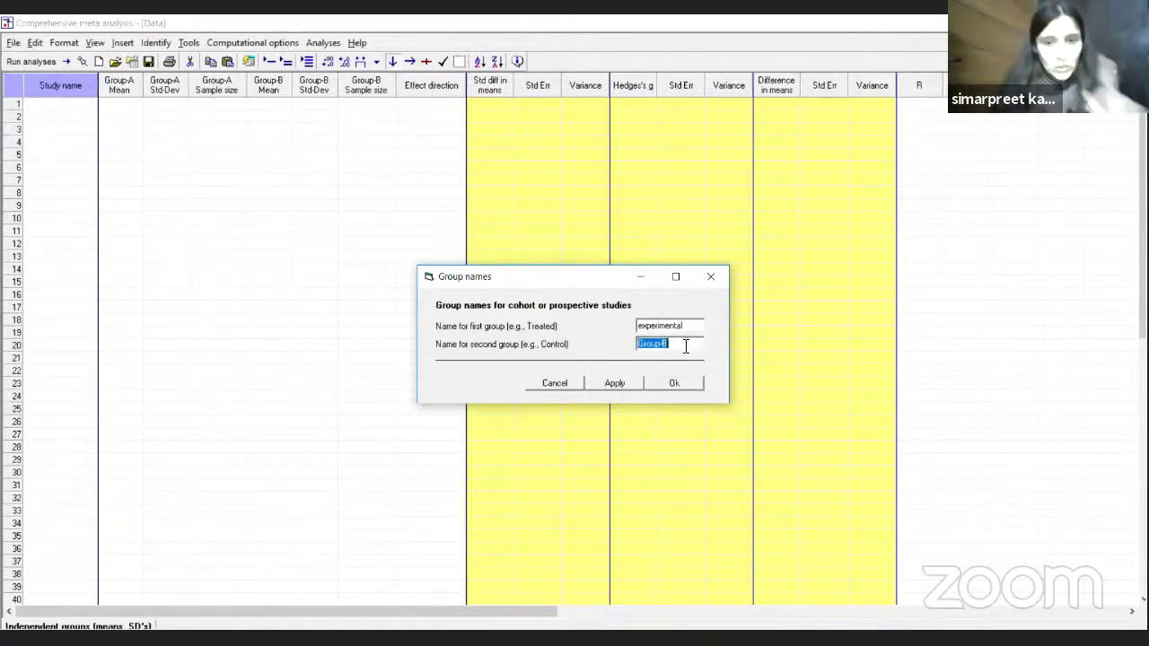
text(contr)
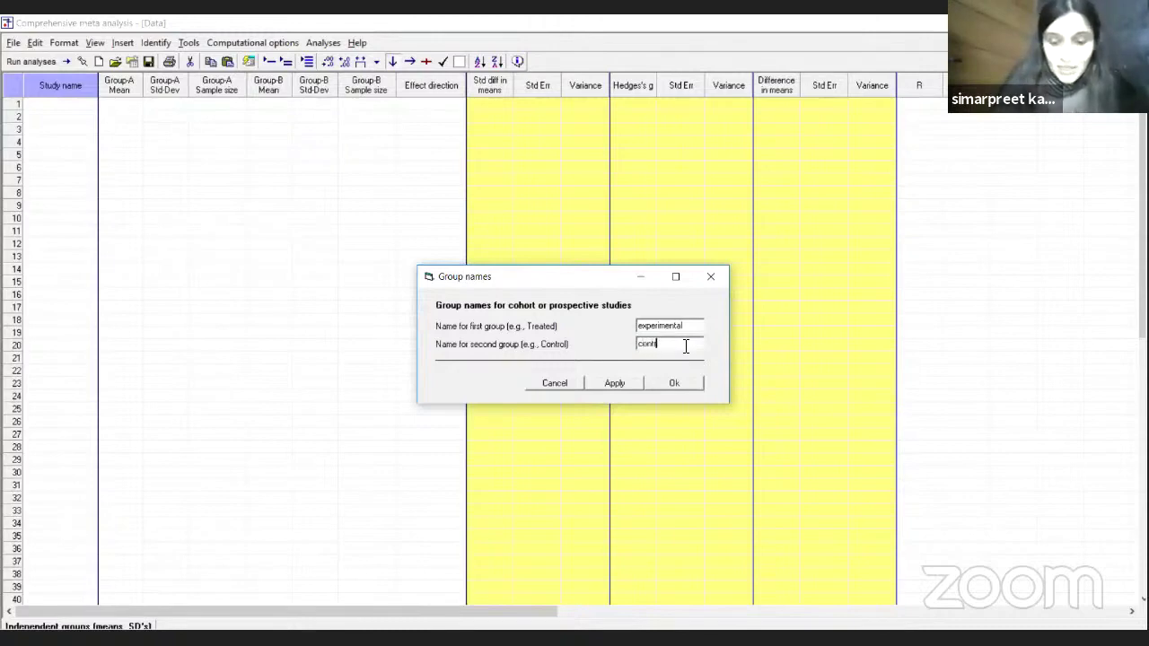
text(ol)
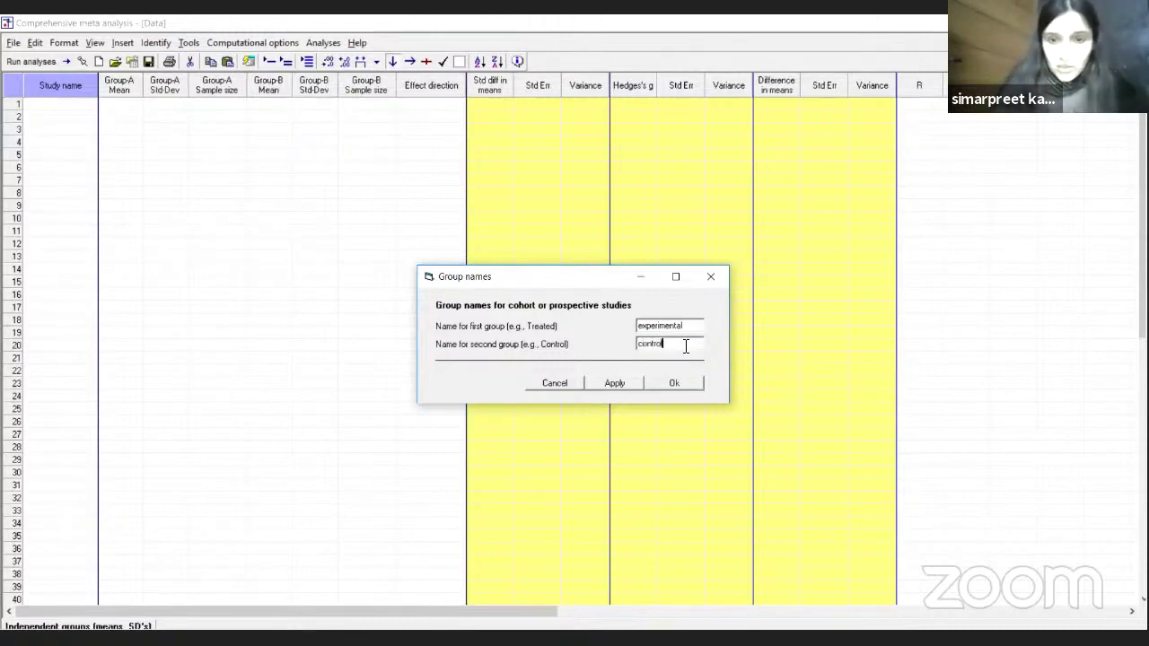
click(693, 394)
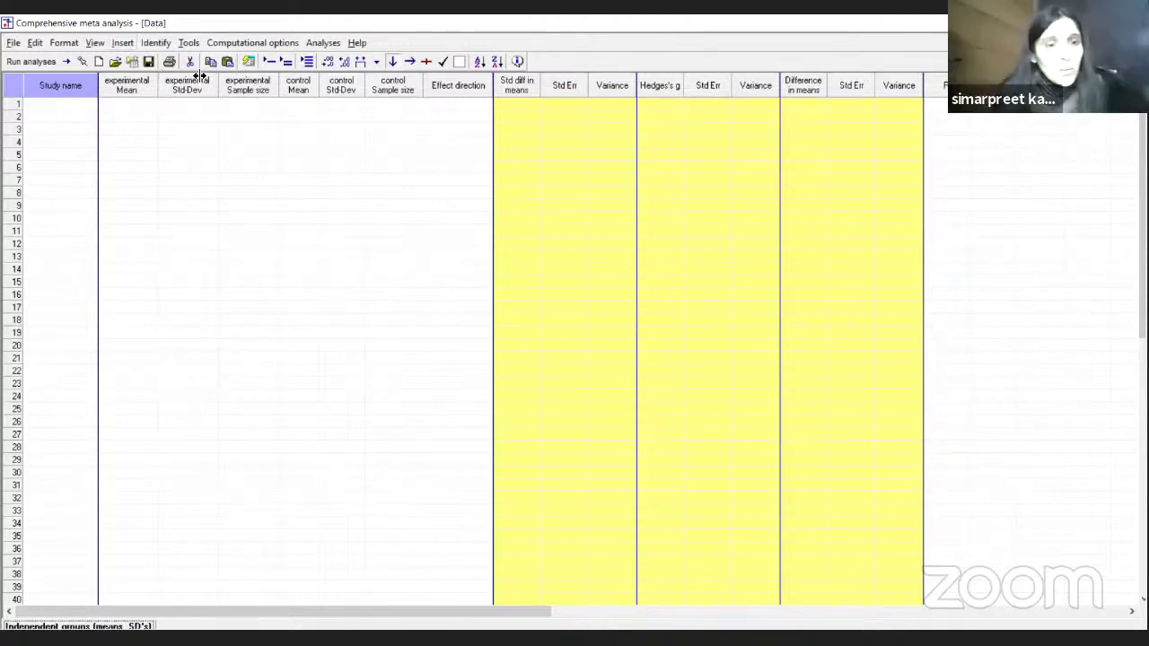
Step: Examine the study name column and the mean, standard deviation and sample size columns for both groups in the first row
click(250, 105)
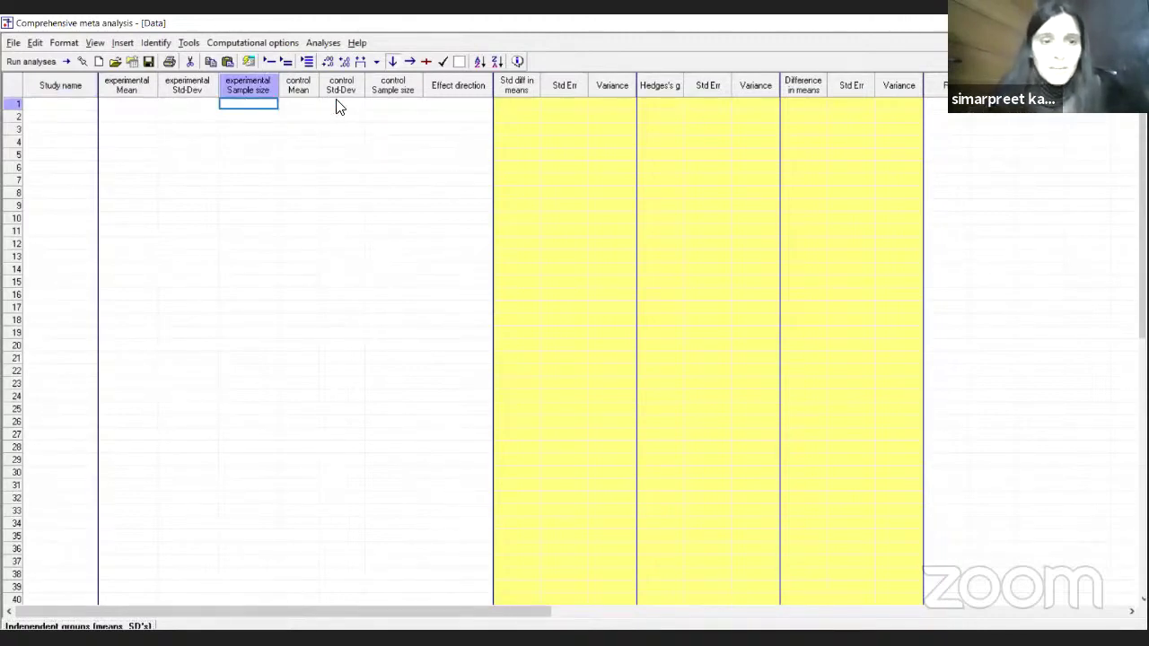
click(64, 106)
click(122, 105)
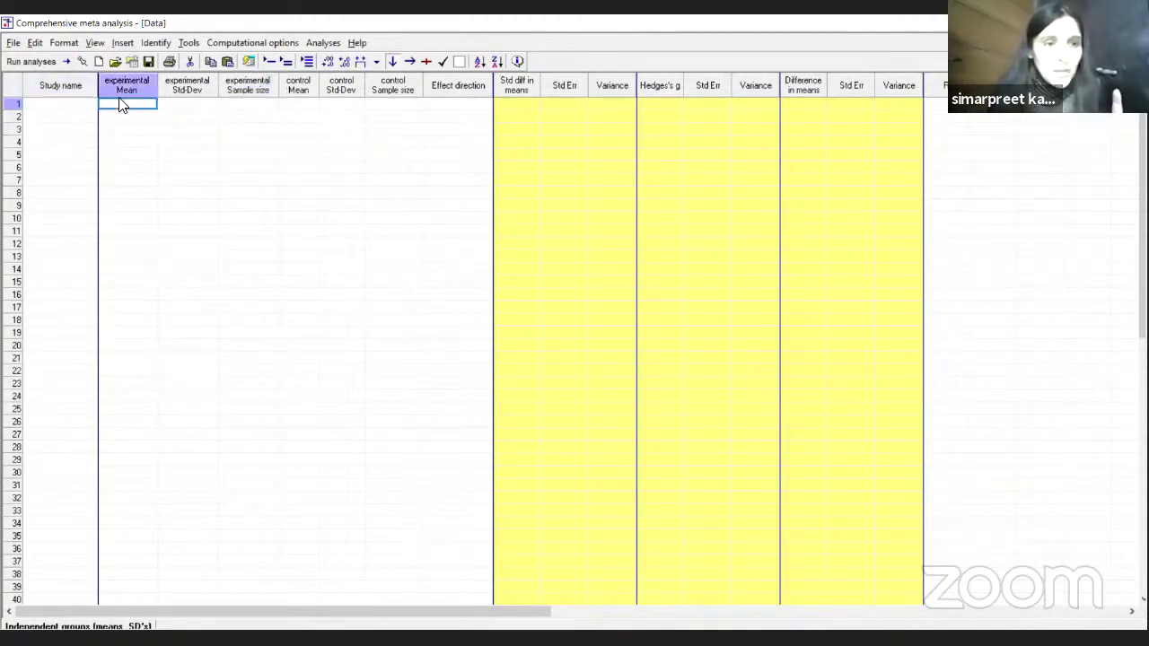
click(185, 105)
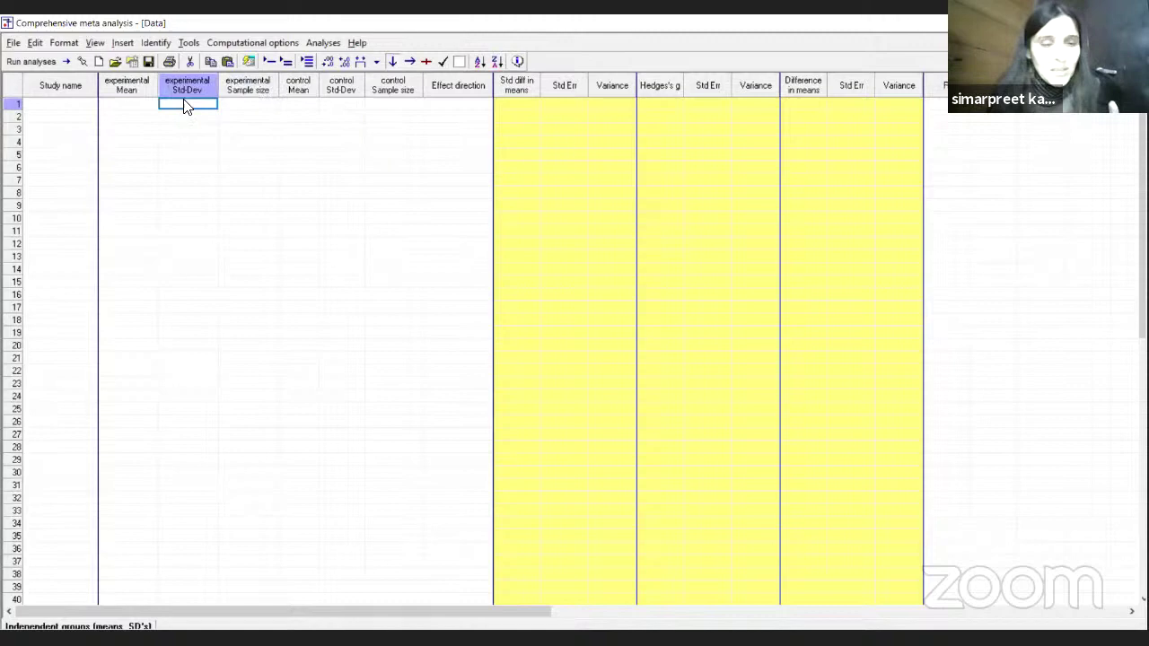
click(251, 105)
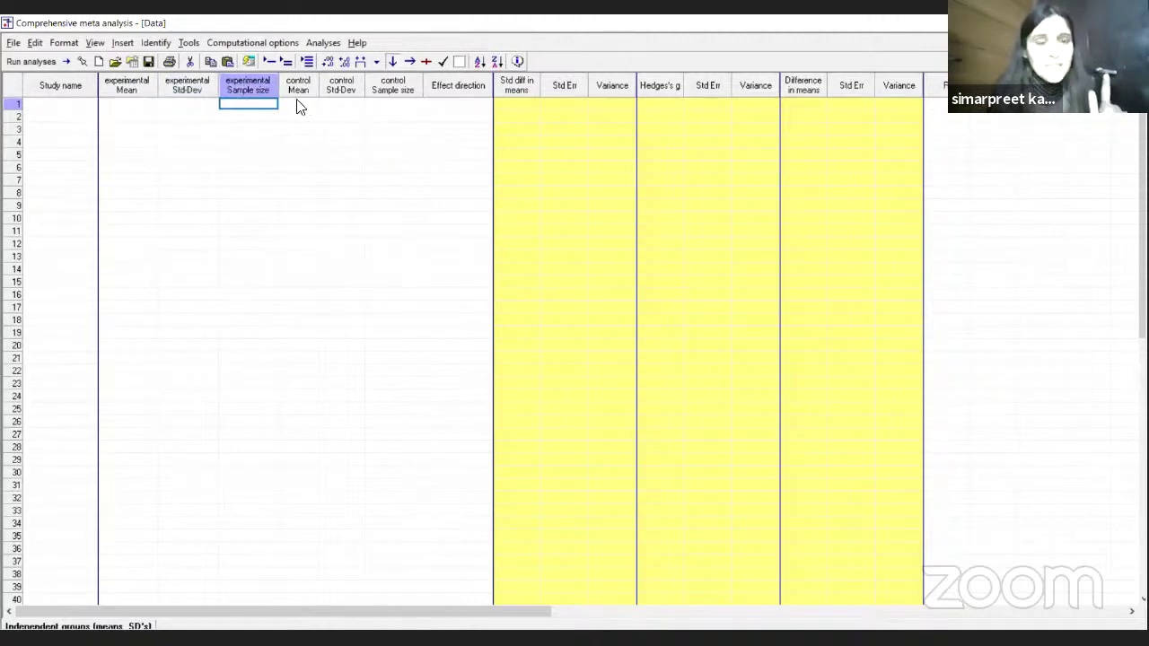
click(299, 105)
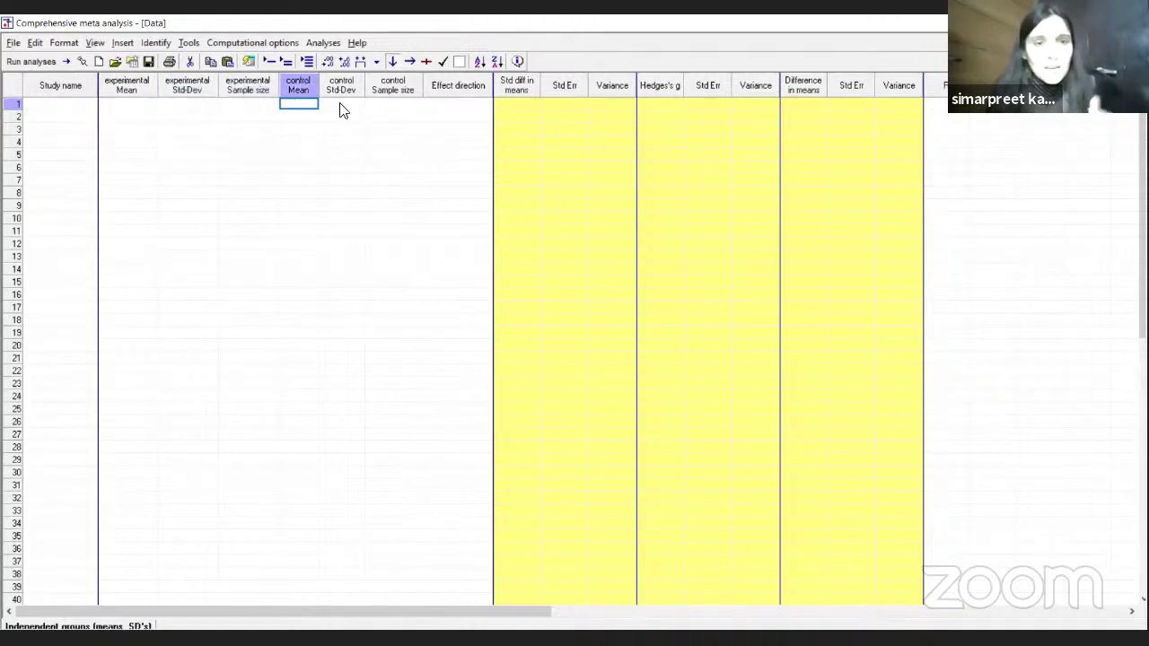
click(339, 105)
click(395, 105)
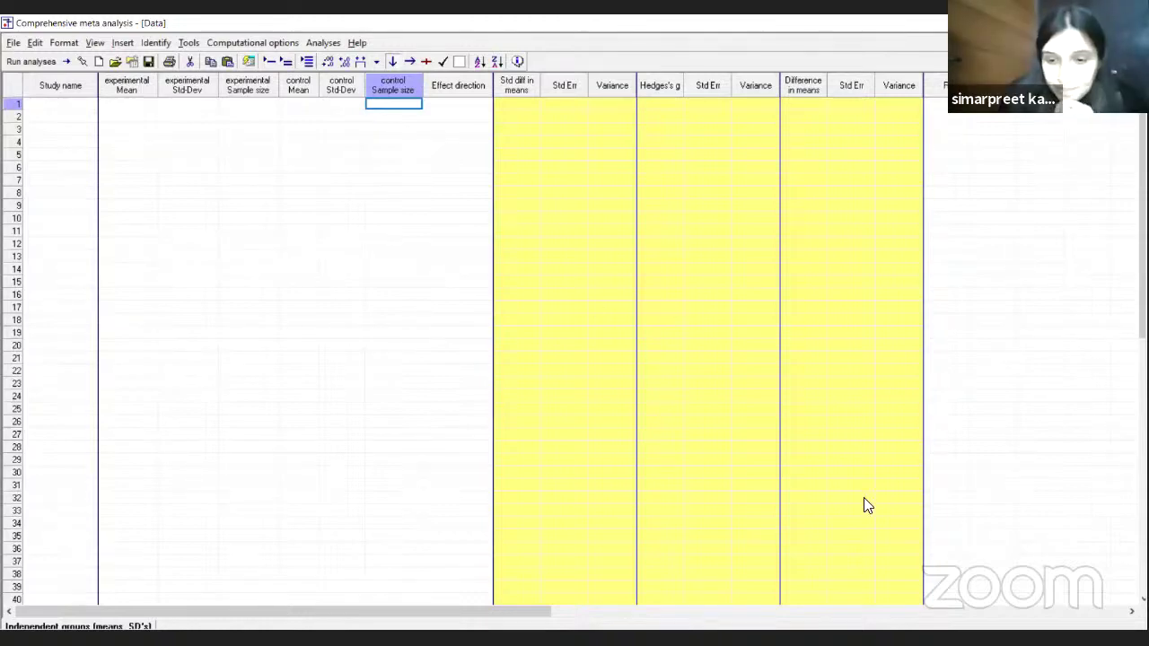
Step: Enter study Raw in the first row with experimental mean 102, standard deviation 12 and sample size 100
click(59, 105)
text(Raw)
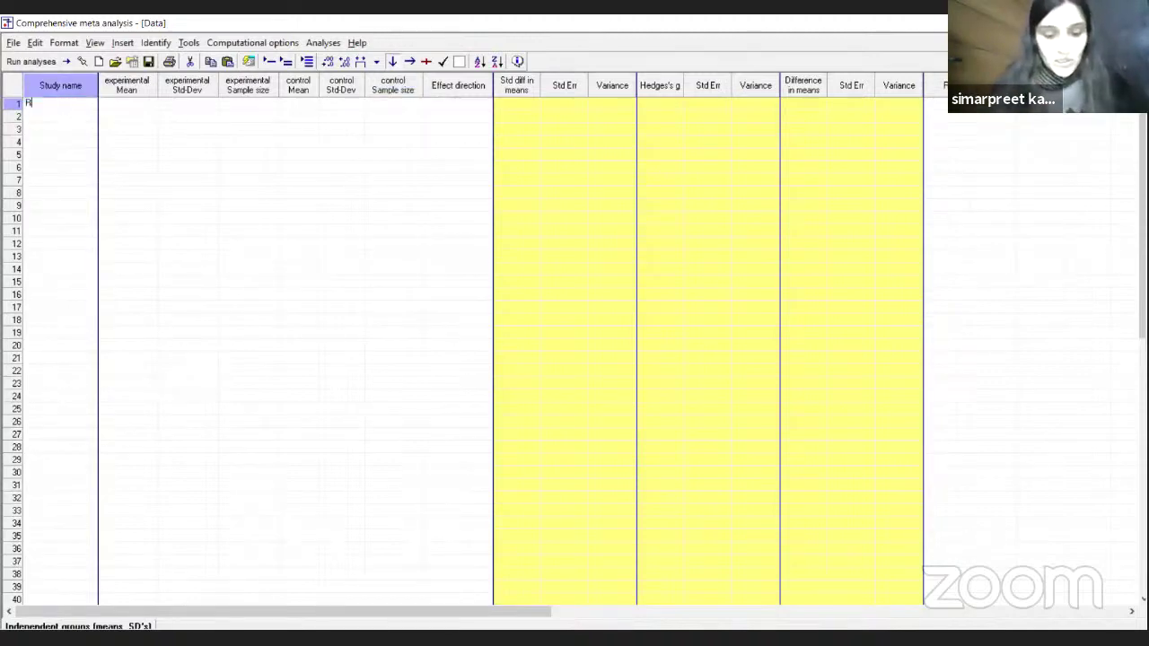
click(130, 108)
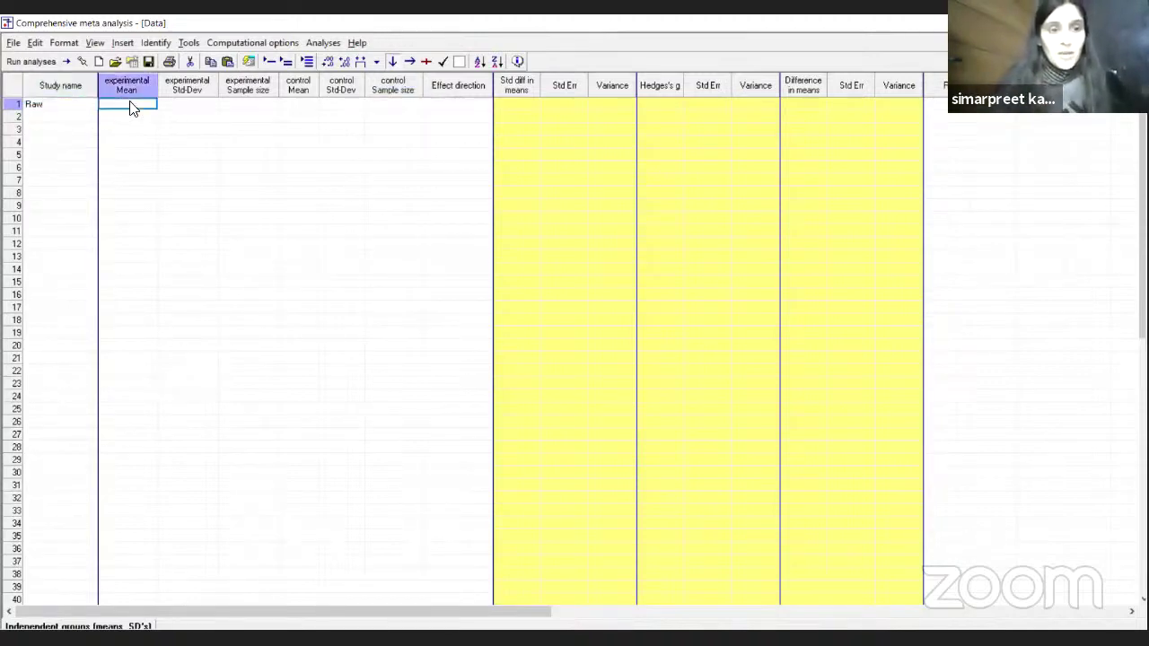
text(102)
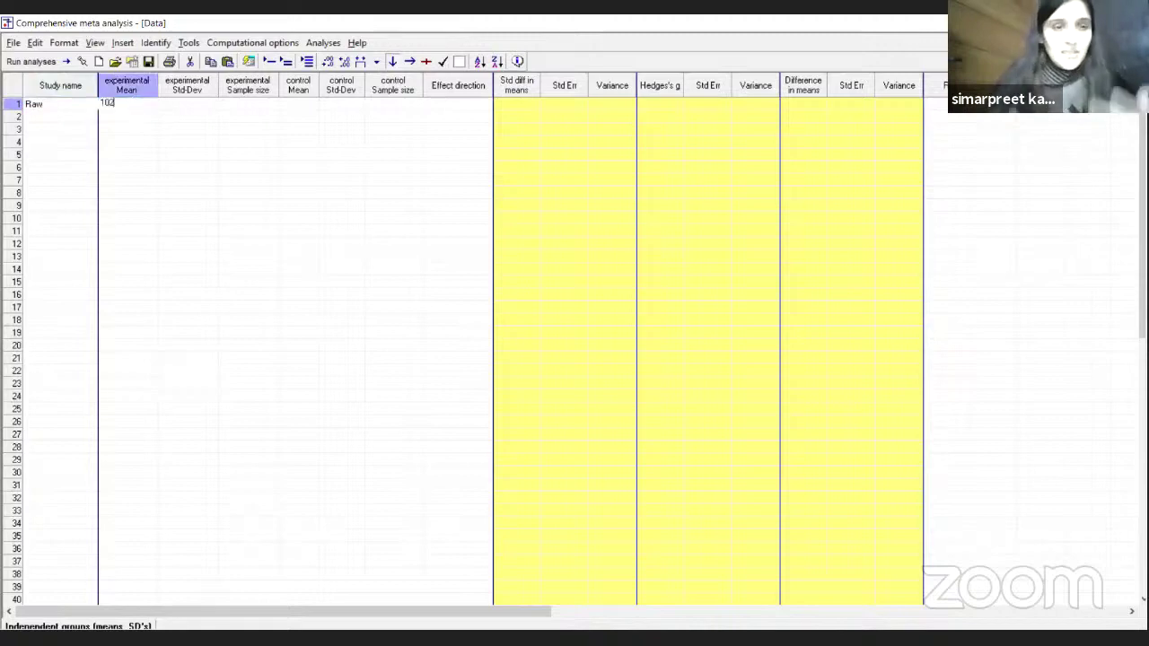
click(203, 106)
text(12)
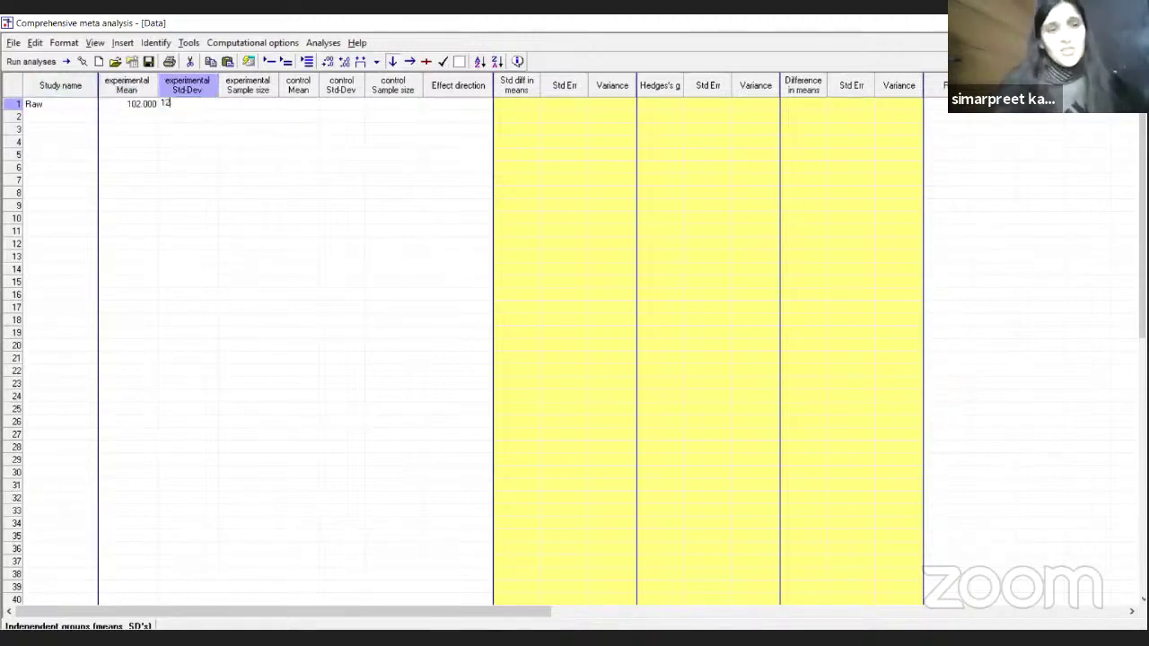
click(265, 107)
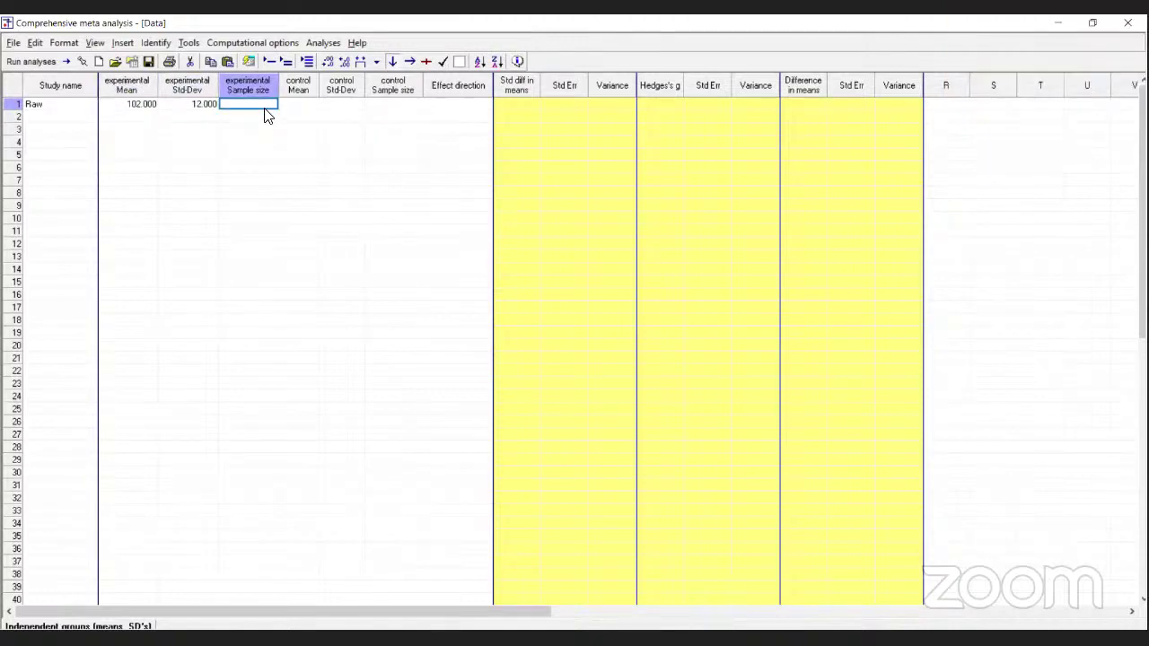
text(100)
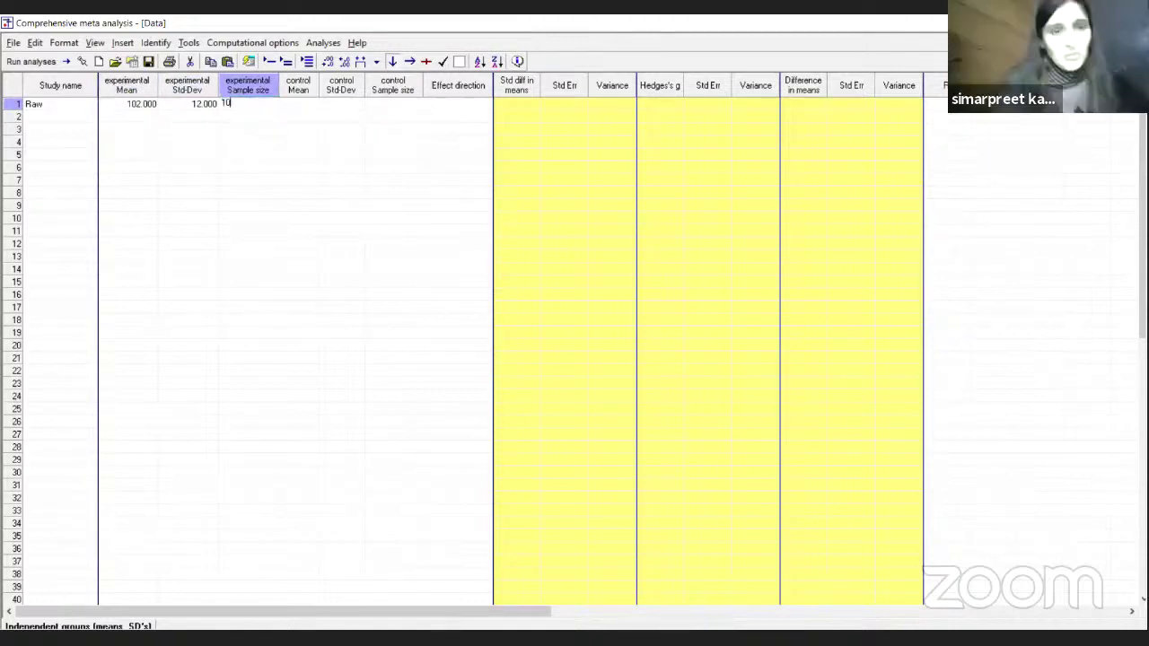
Step: Enter the control data for study Raw: mean 100, standard deviation 14 and sample size 90
click(304, 106)
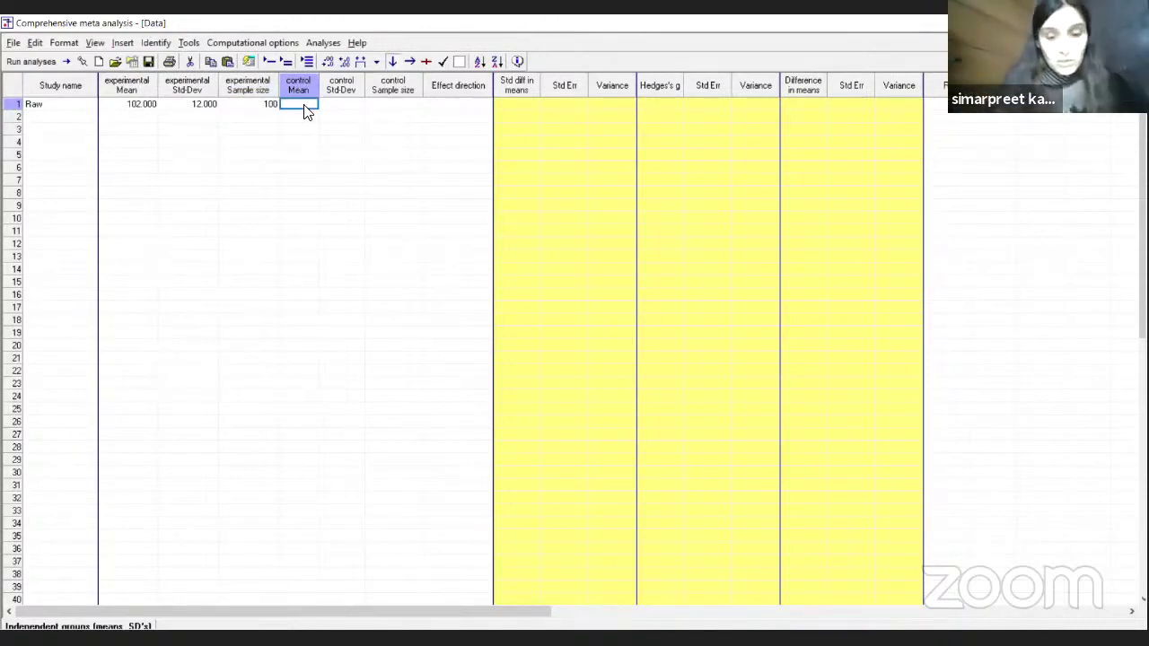
text(100)
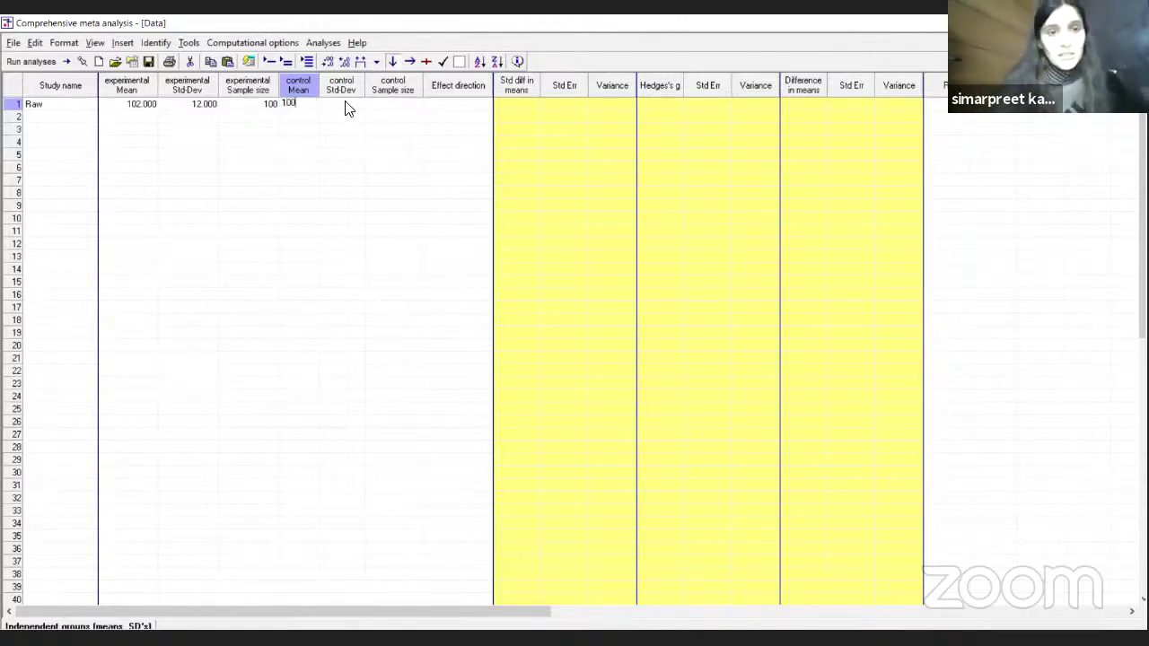
click(346, 105)
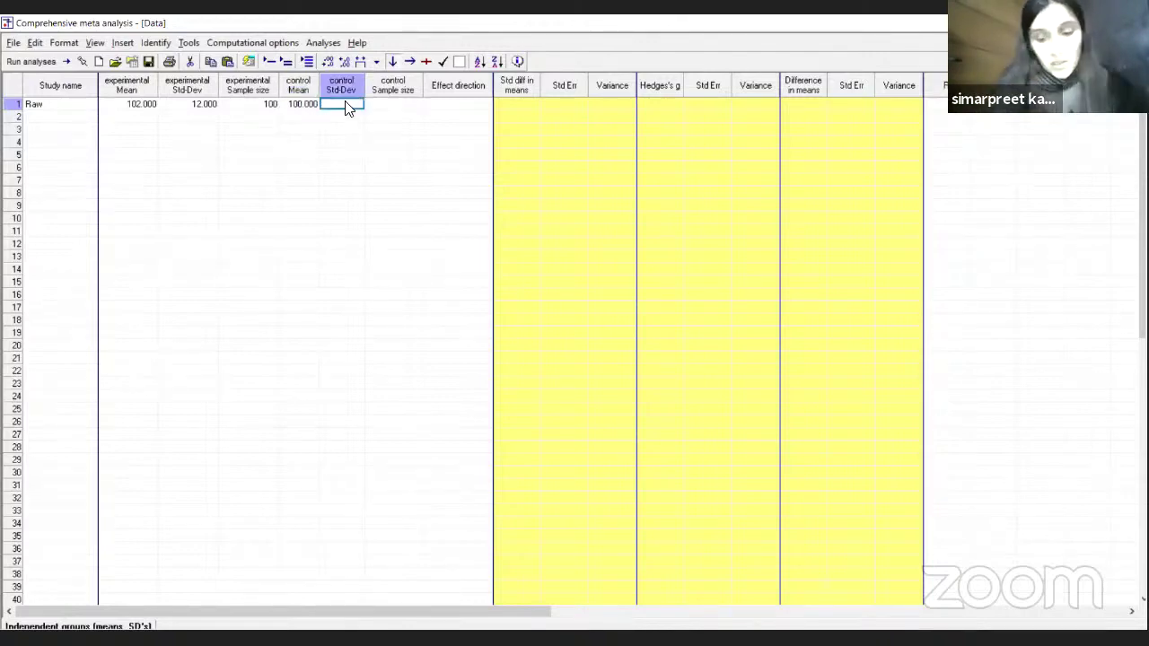
text(14)
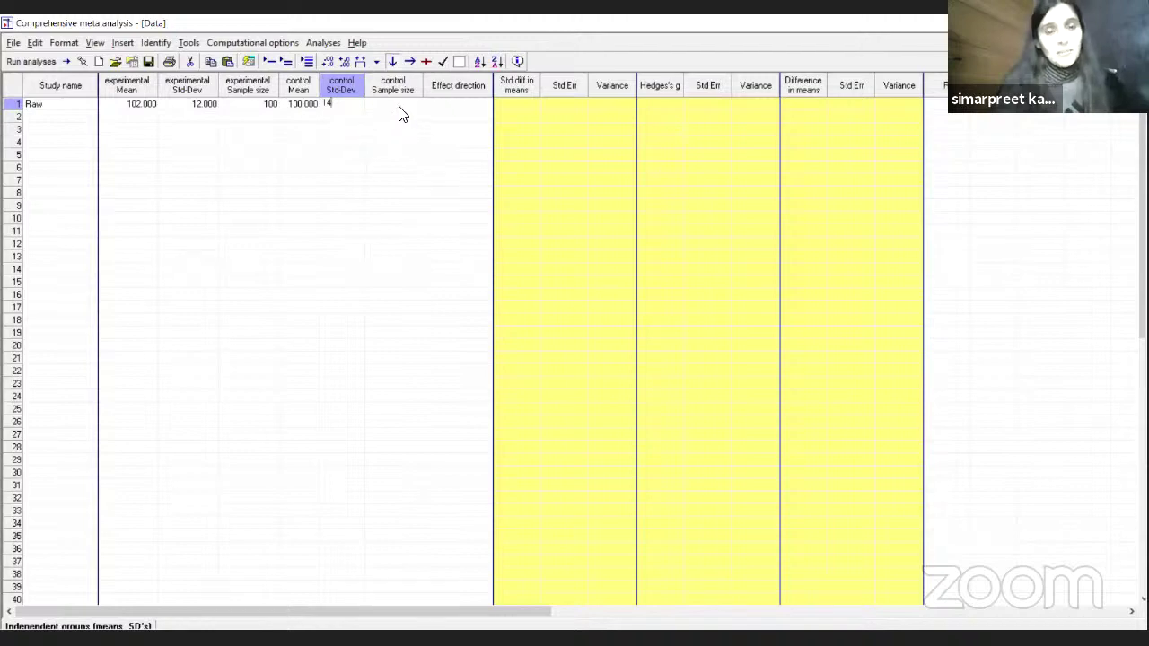
click(399, 106)
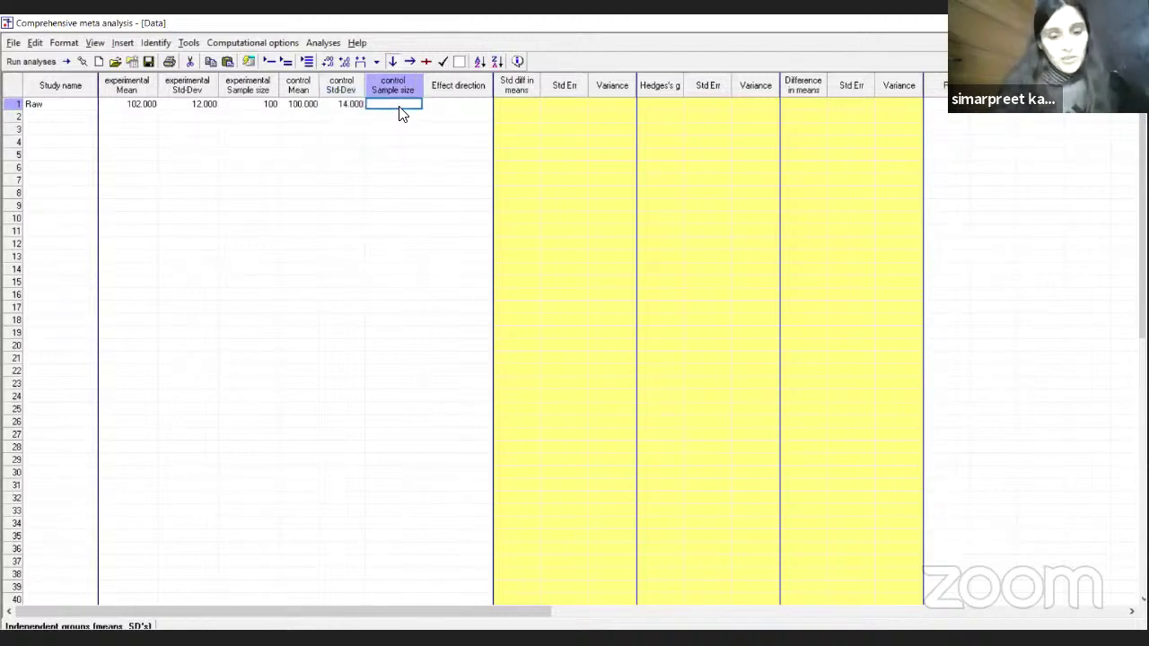
text(90)
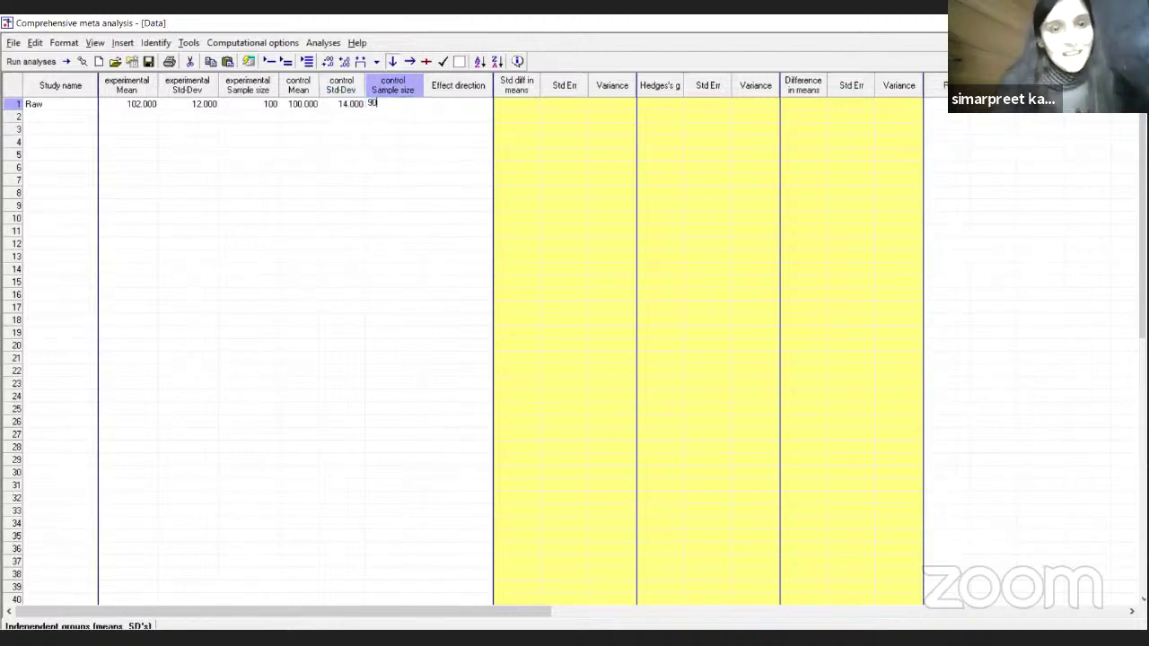
click(433, 111)
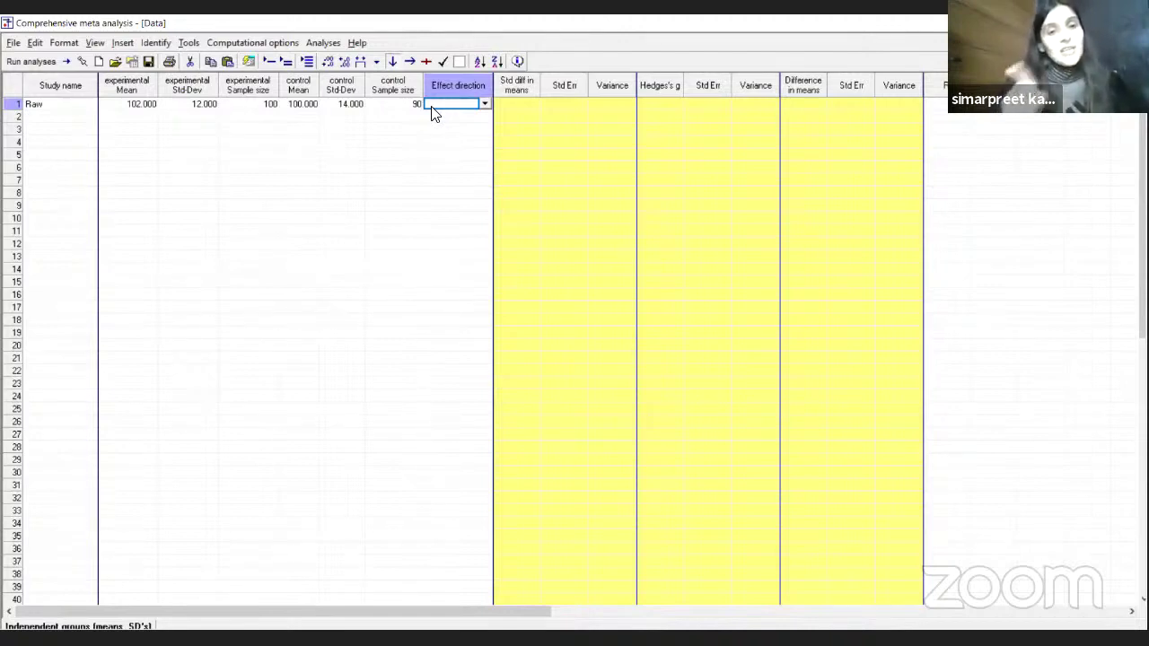
Step: Set the effect direction of study Raw to Auto
click(486, 104)
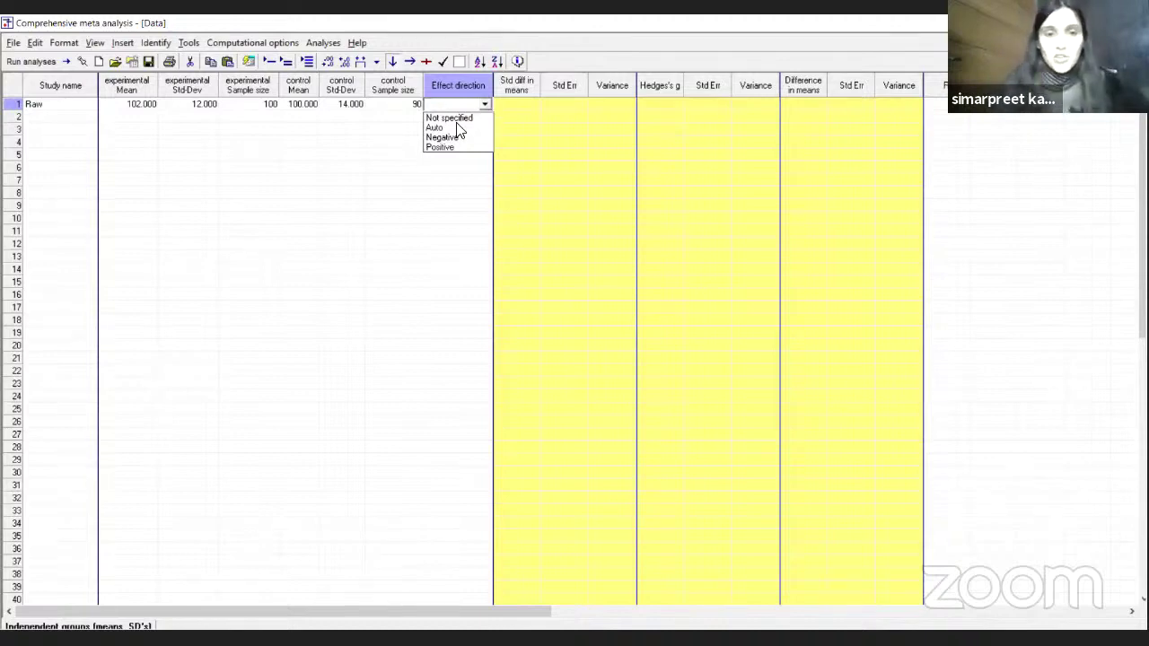
click(453, 128)
key(Return)
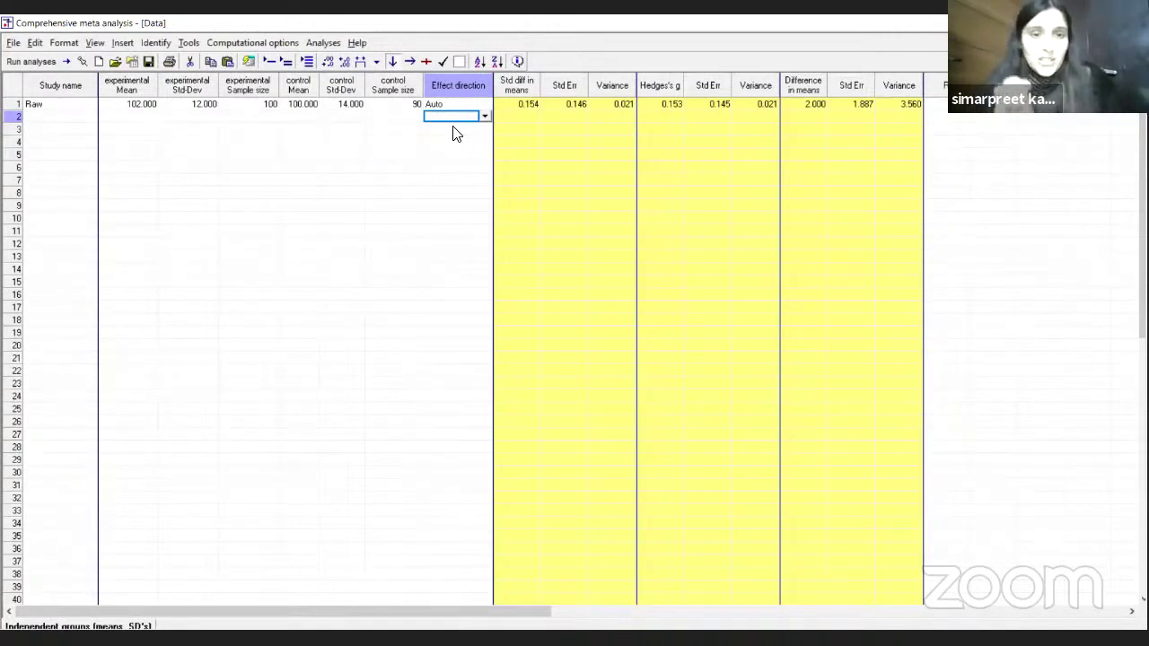
Step: Enter study Thorn in the second row with experimental mean 100, standard deviation 10 and sample size 120
click(74, 116)
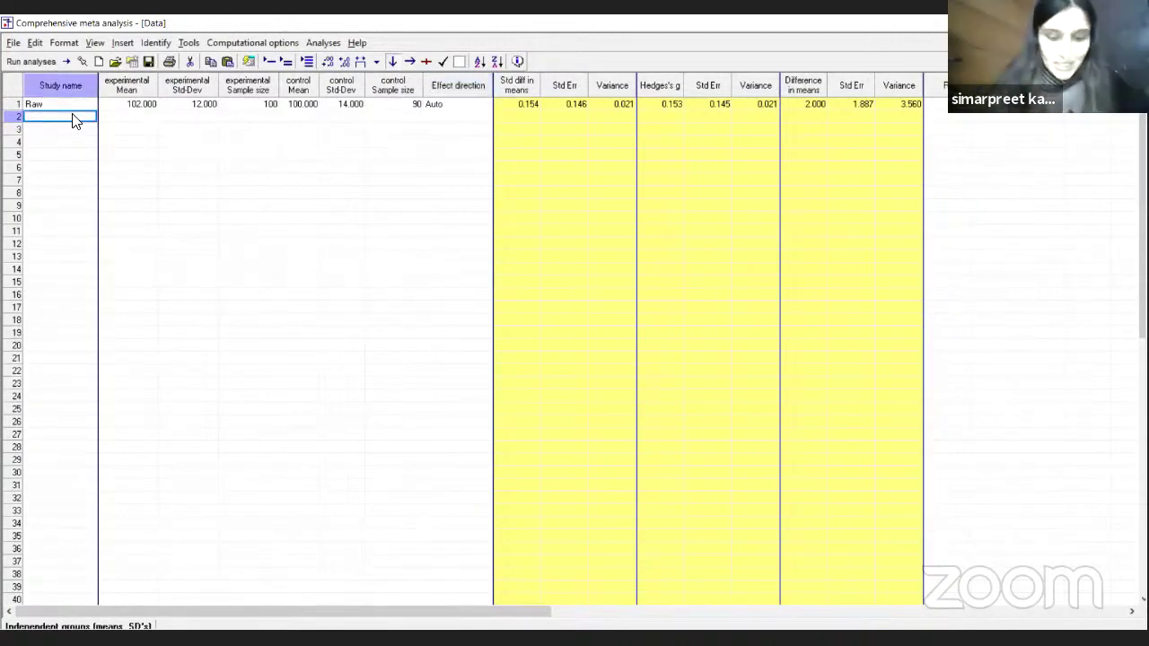
text(Tho)
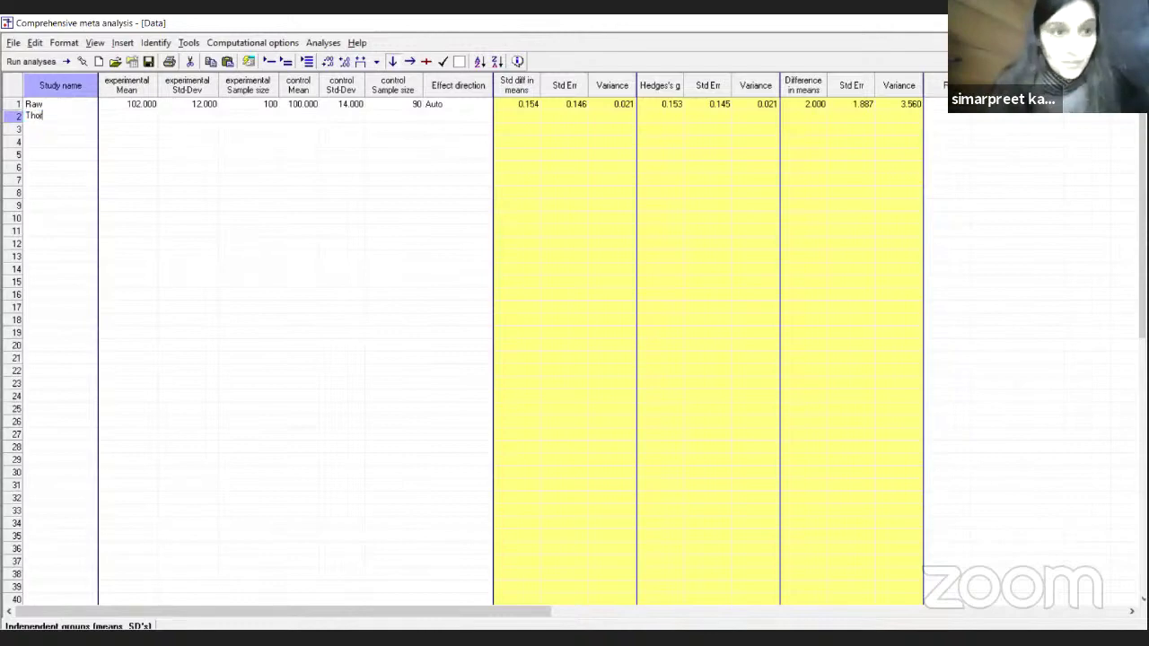
text(rn)
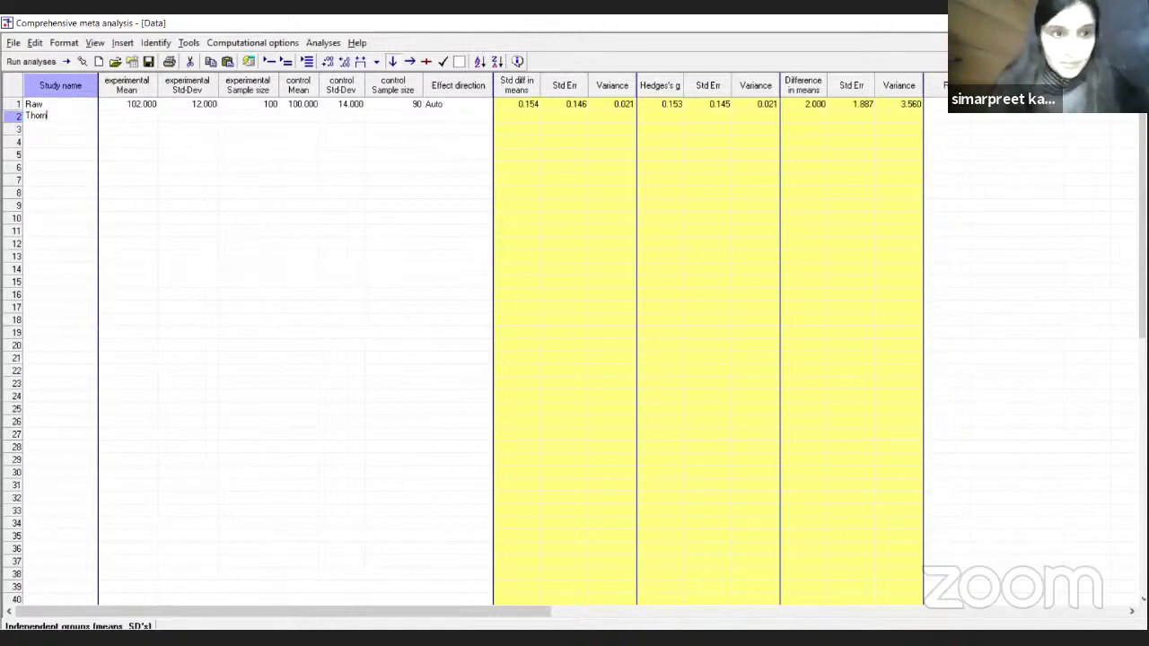
click(118, 120)
text(10)
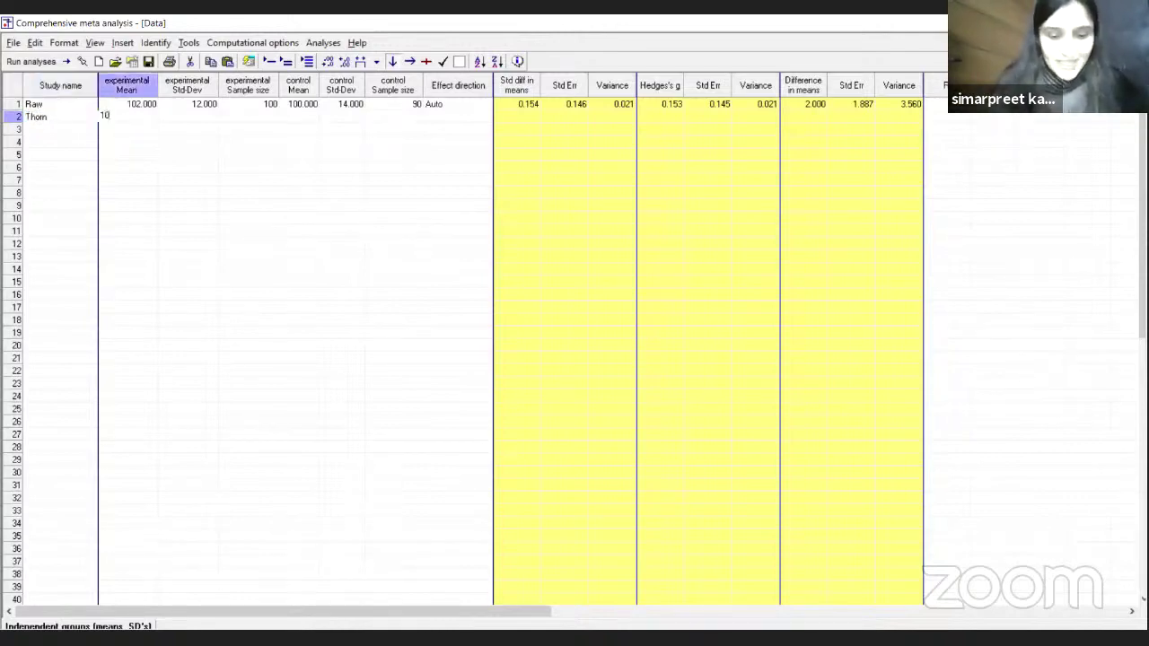
text(0)
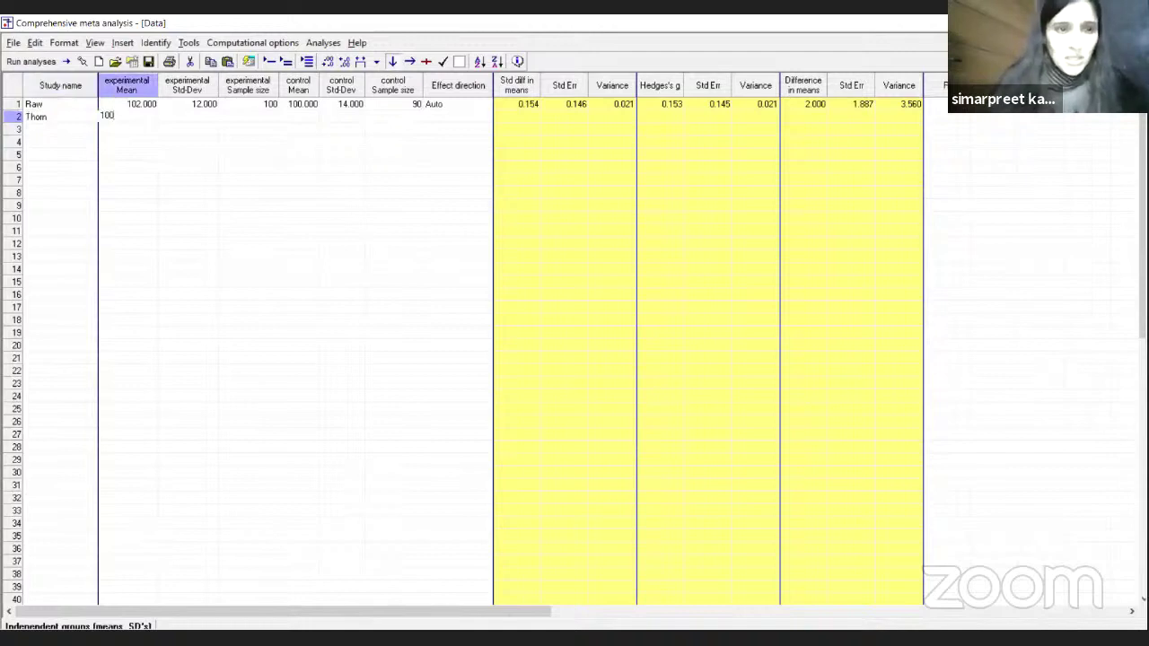
click(178, 121)
text(10)
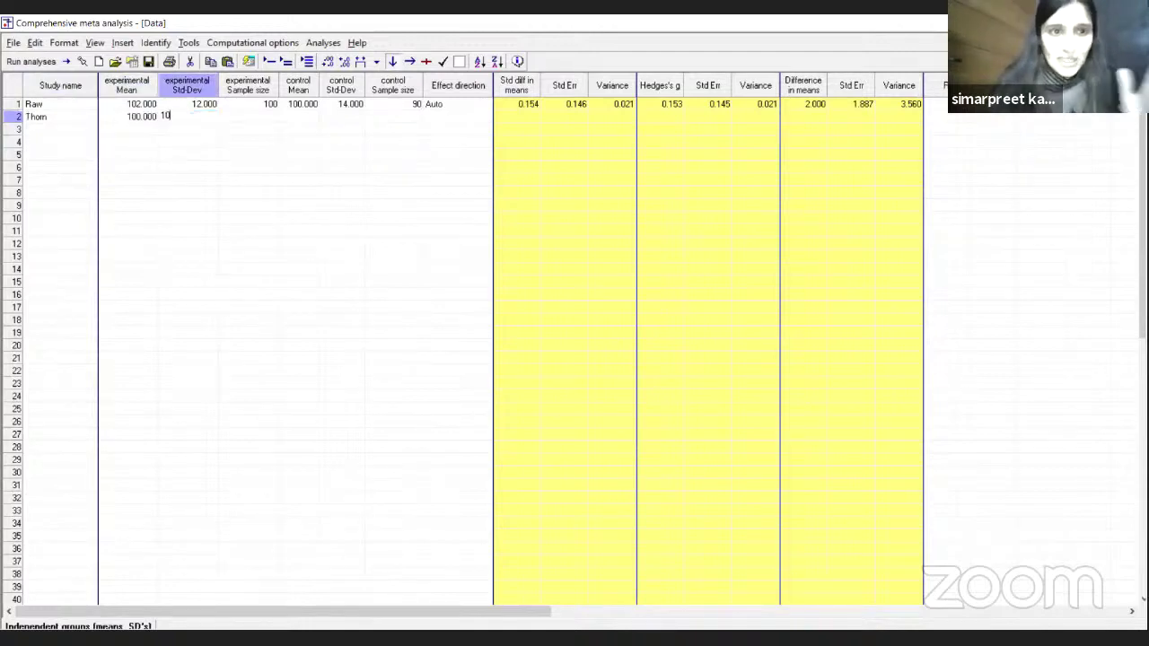
click(261, 121)
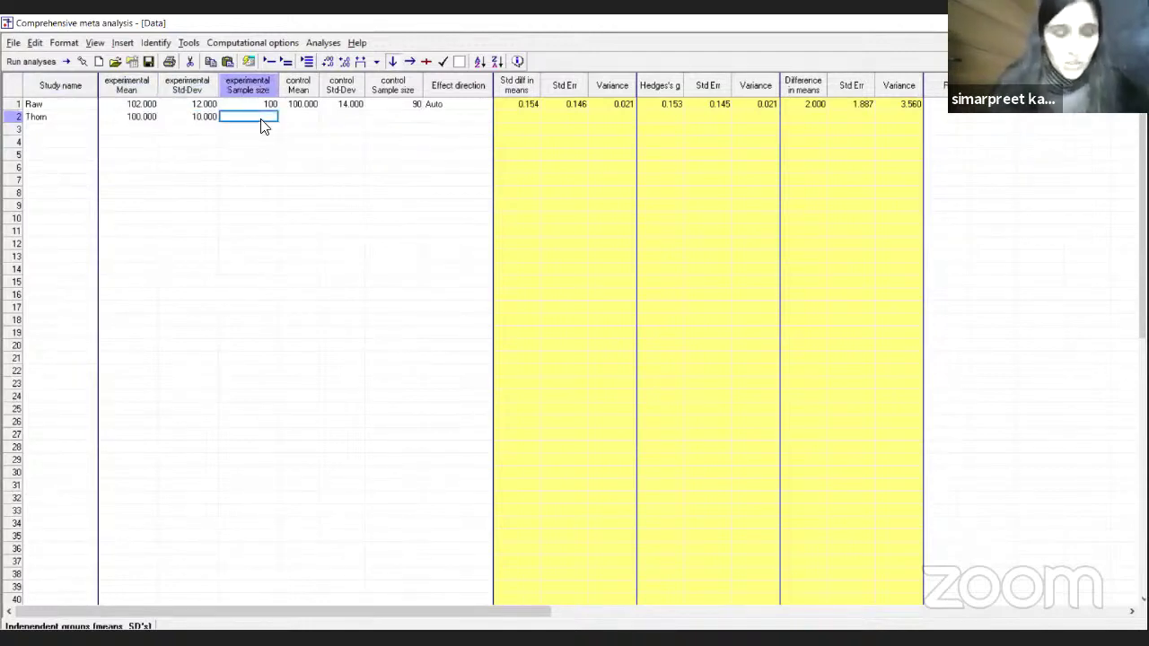
text(120)
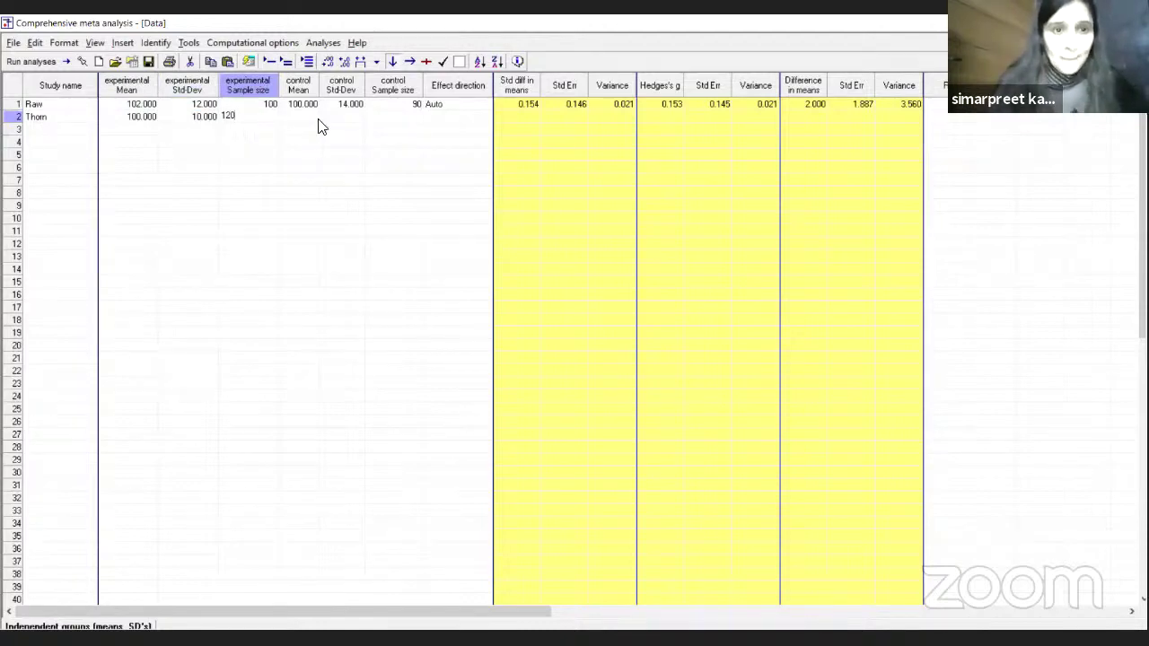
Step: Enter the control data for study Thorn: mean 103, standard deviation 10 and sample size 100
click(314, 121)
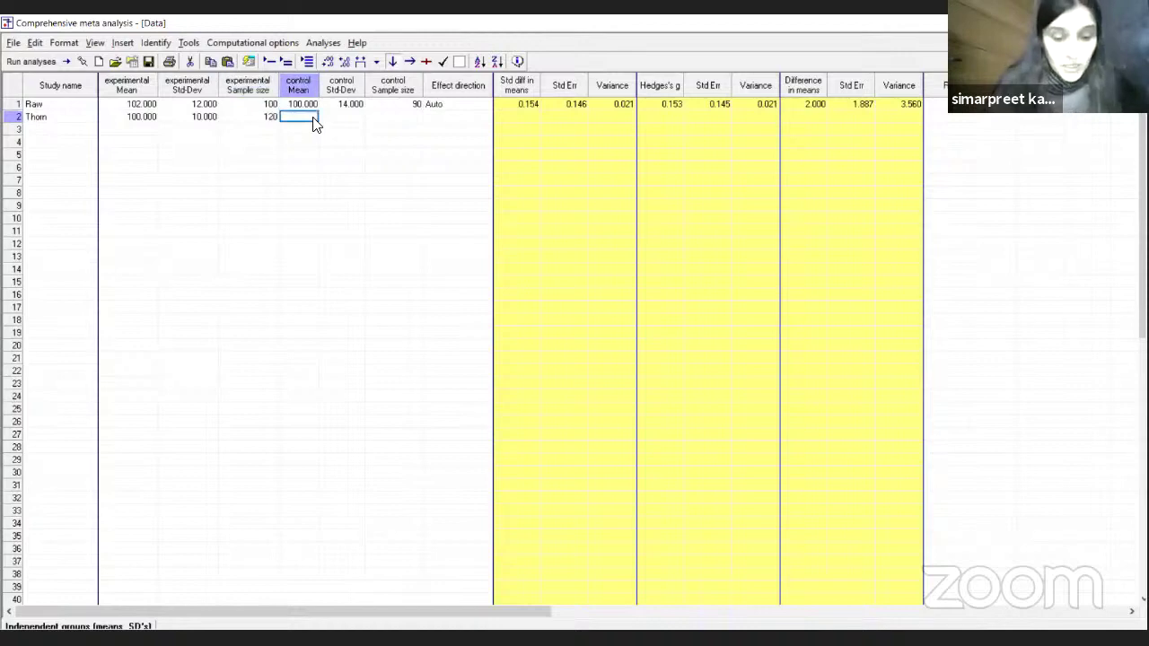
text(103)
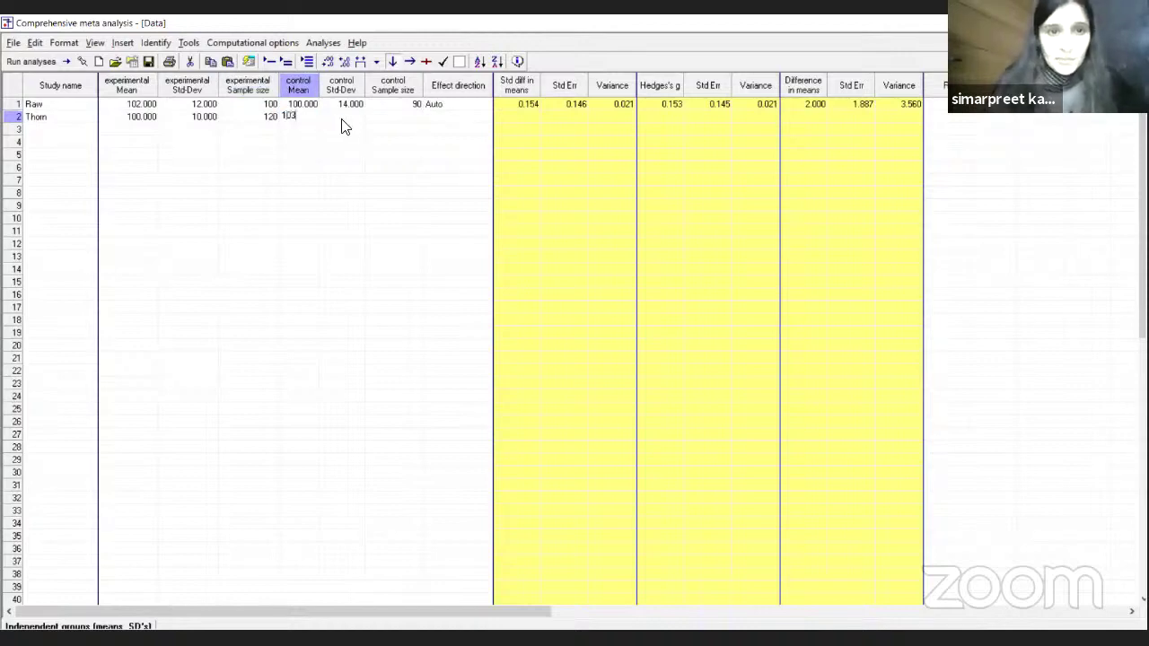
click(342, 120)
text(10)
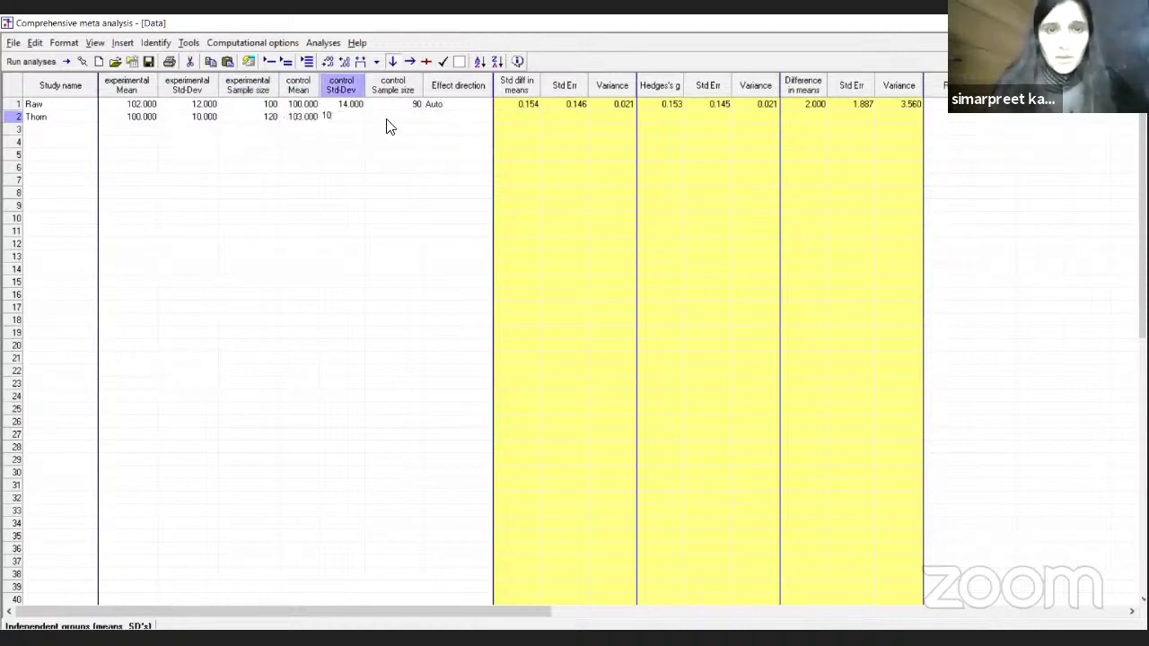
click(387, 120)
text(100)
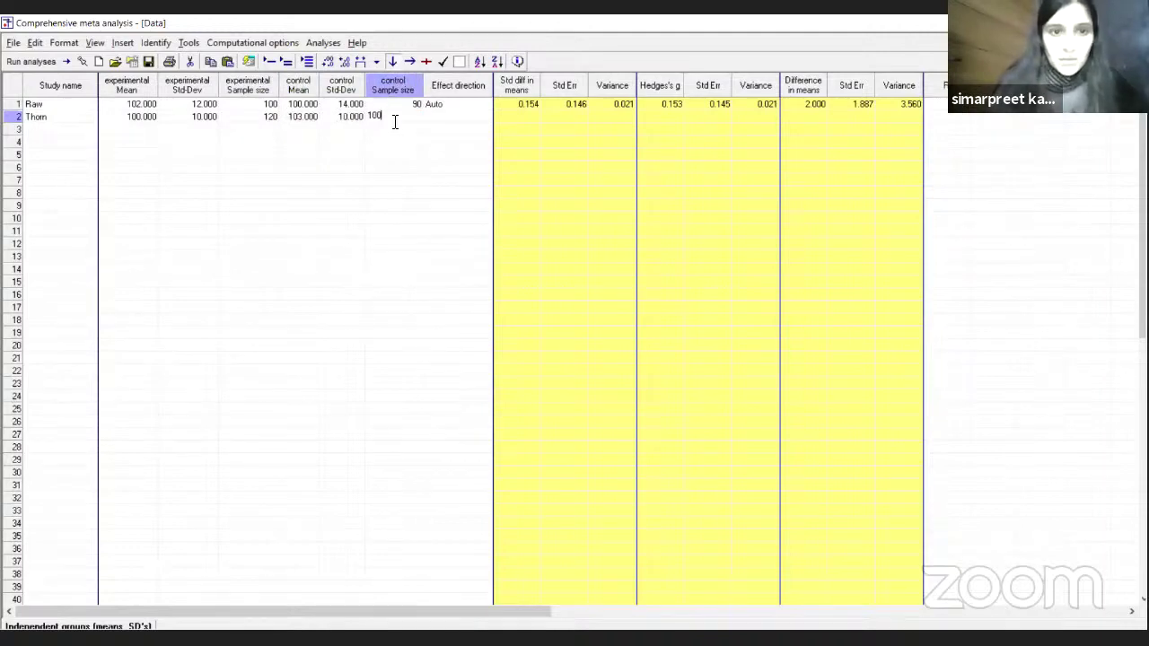
Step: Set the effect direction of study Thorn to Auto
click(457, 119)
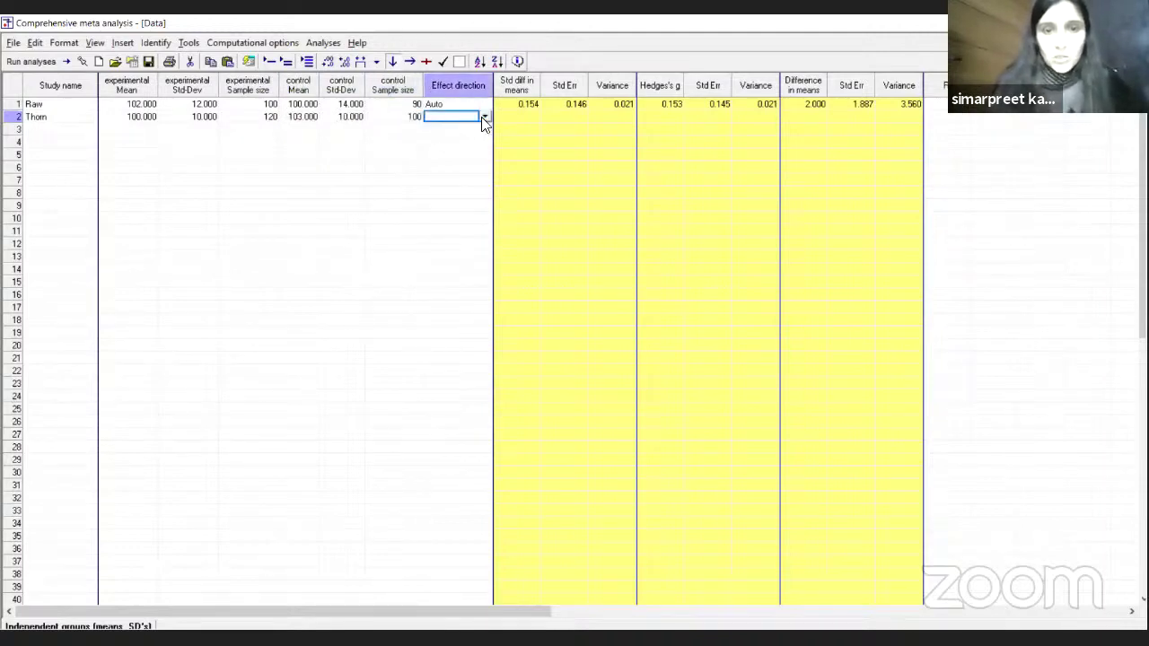
click(484, 118)
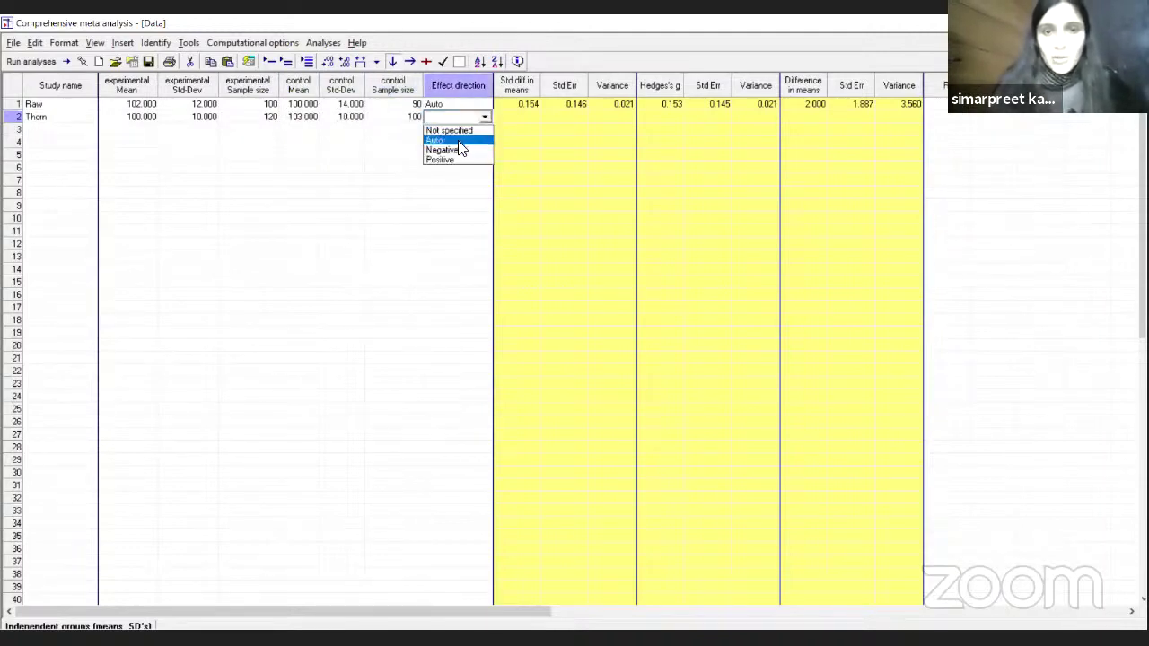
click(464, 141)
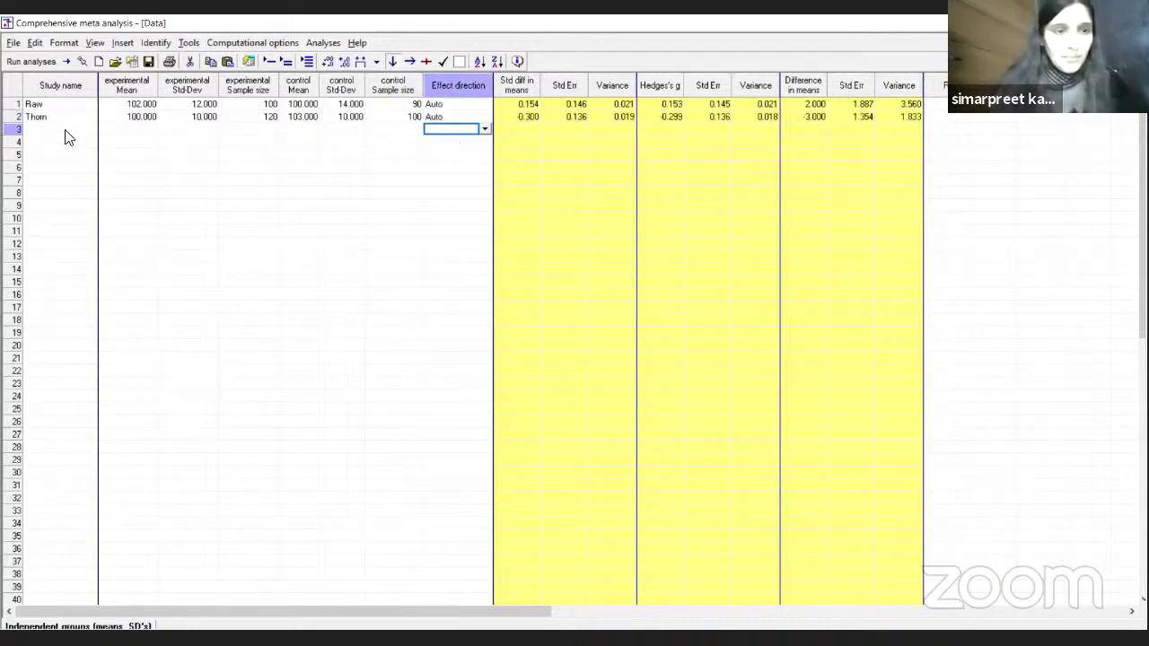
Step: Name the study in the third row G
click(64, 131)
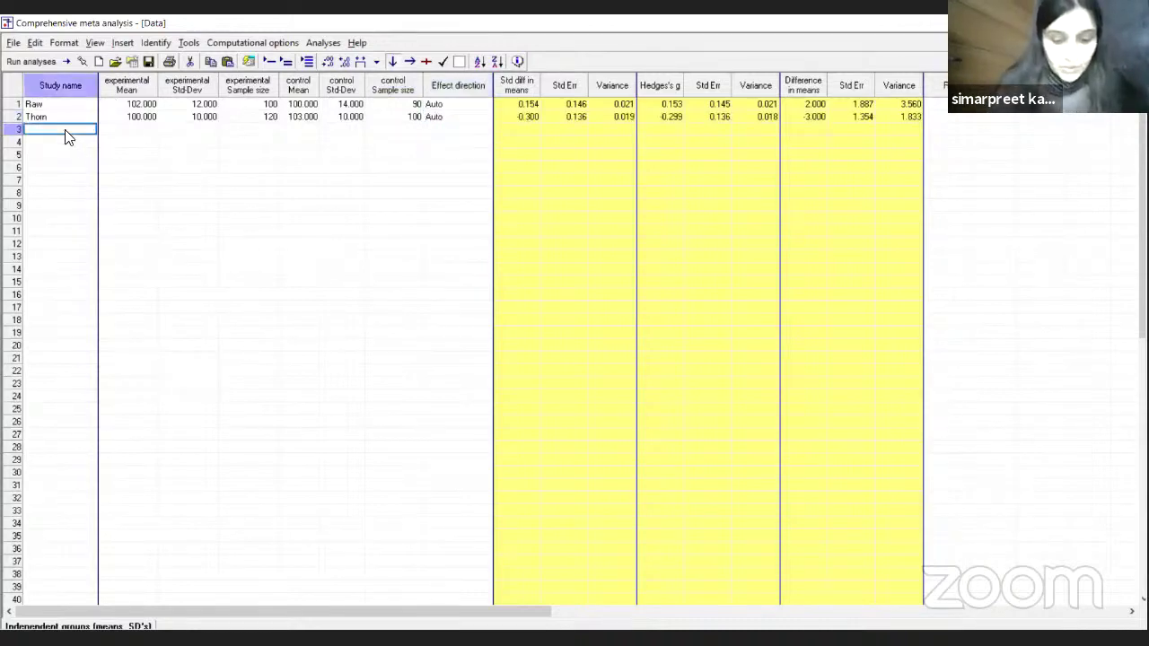
text(G)
key(Return)
text(t)
key(Return)
text(t)
key(Return)
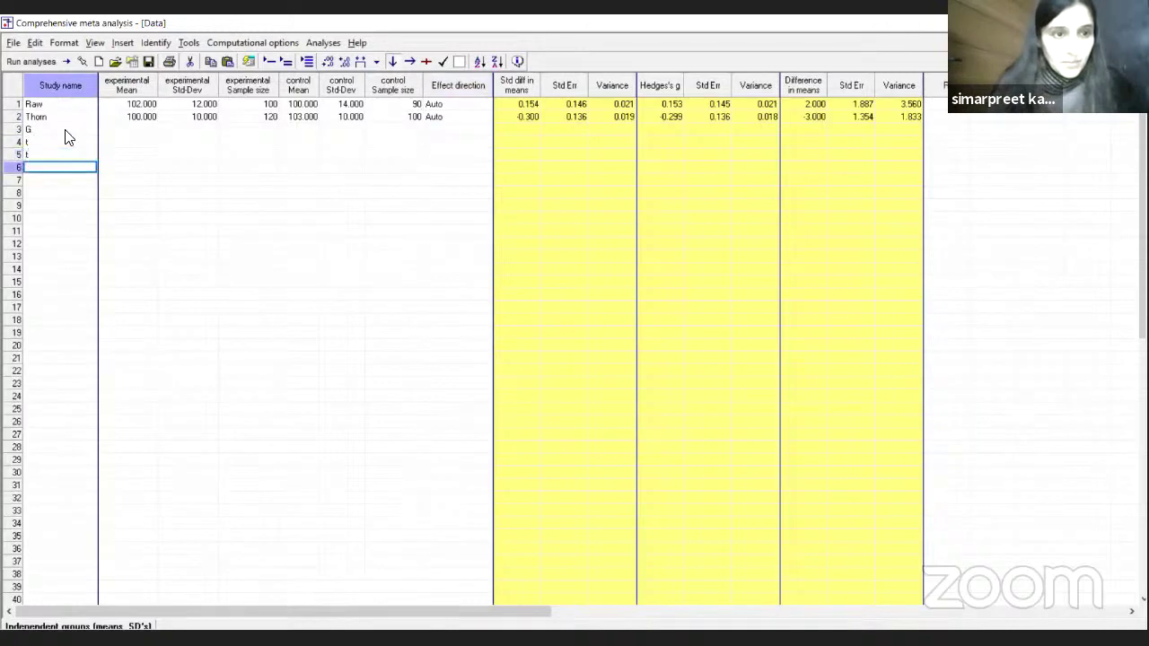
text(t)
key(Return)
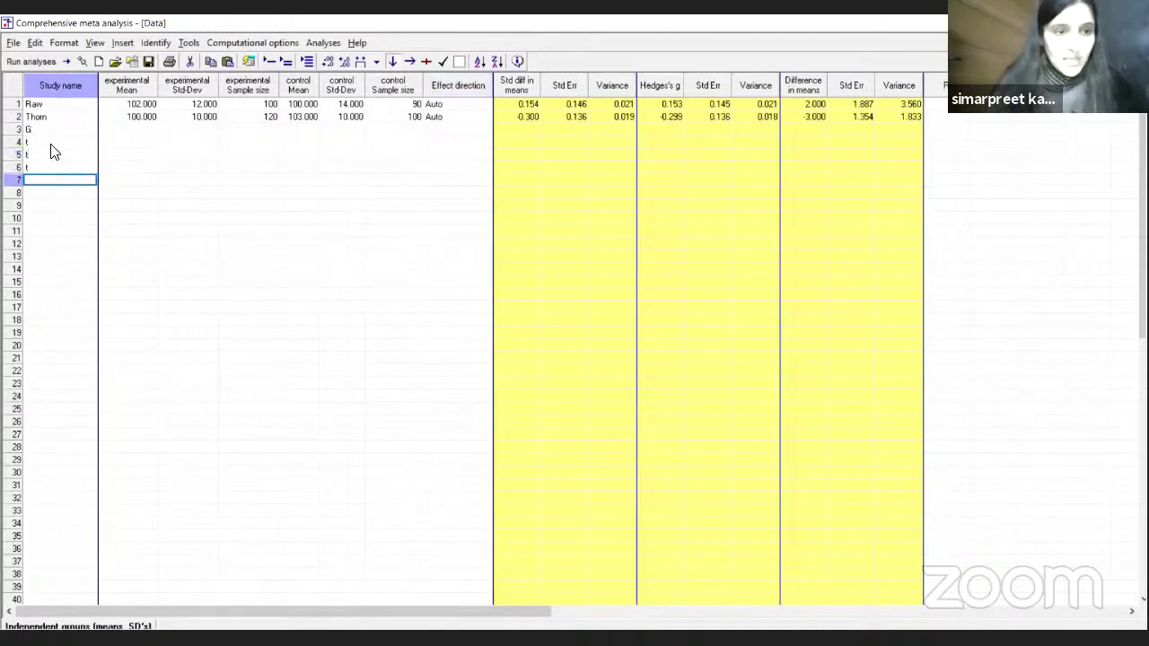
Step: Name the studies in rows 4, 5 and 6 A, D and S
click(50, 148)
text(A)
key(Return)
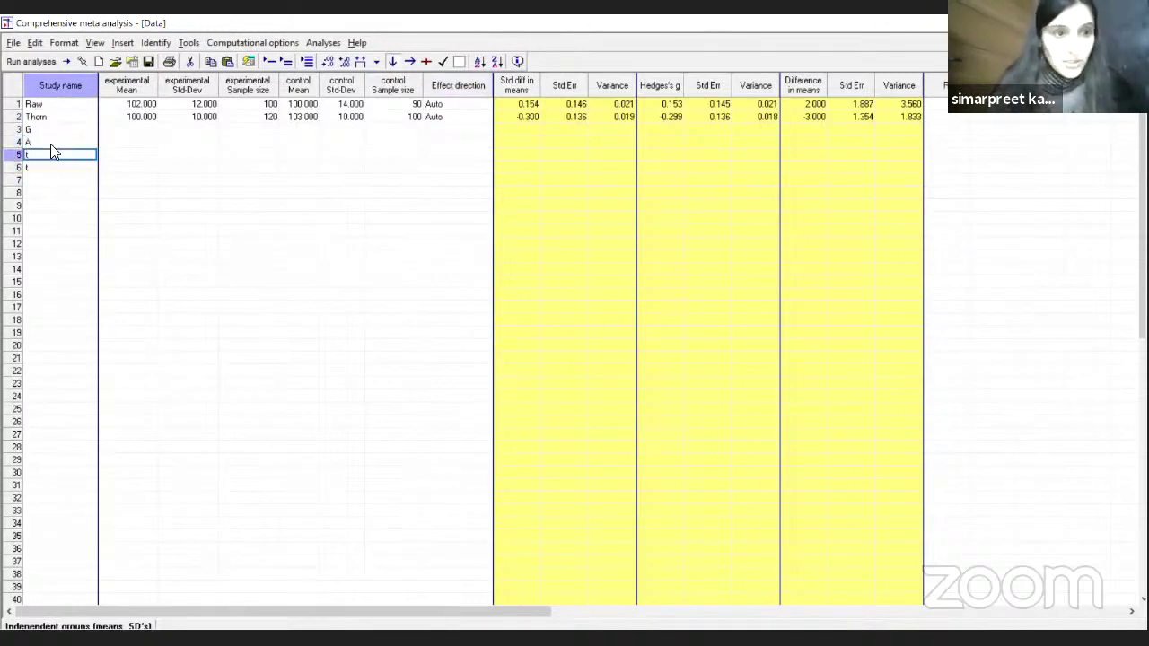
text(D)
key(Return)
text(S)
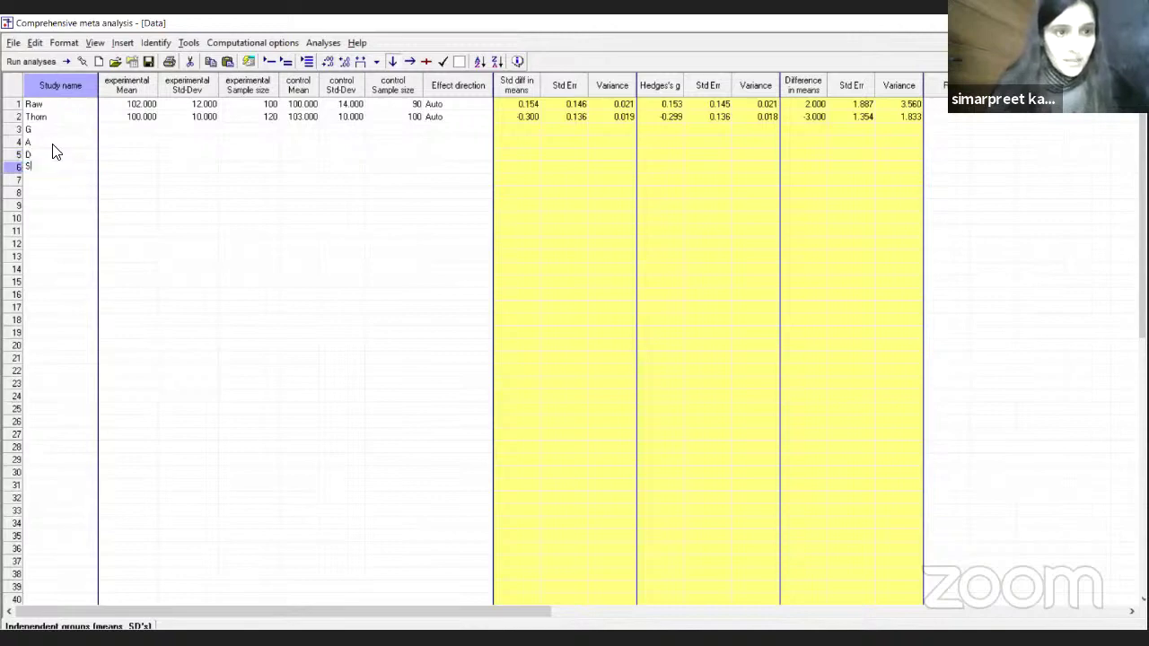
Step: Enter the experimental data for study G: mean 103, standard deviation 13 and sample size 200
click(134, 130)
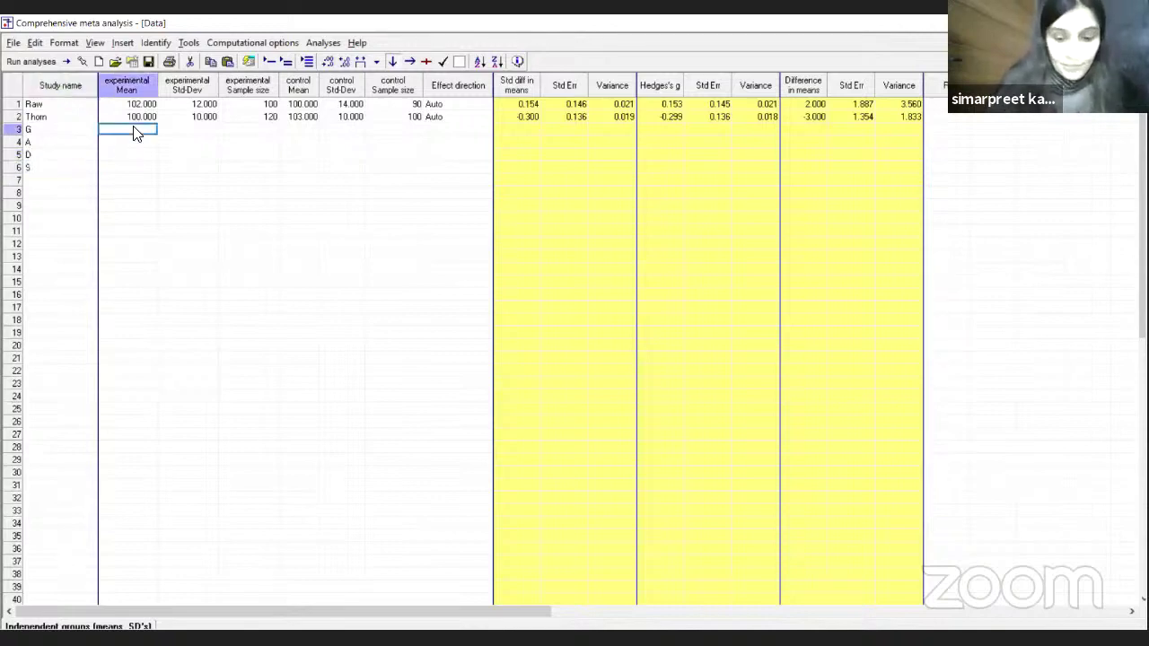
text(103)
key(Tab)
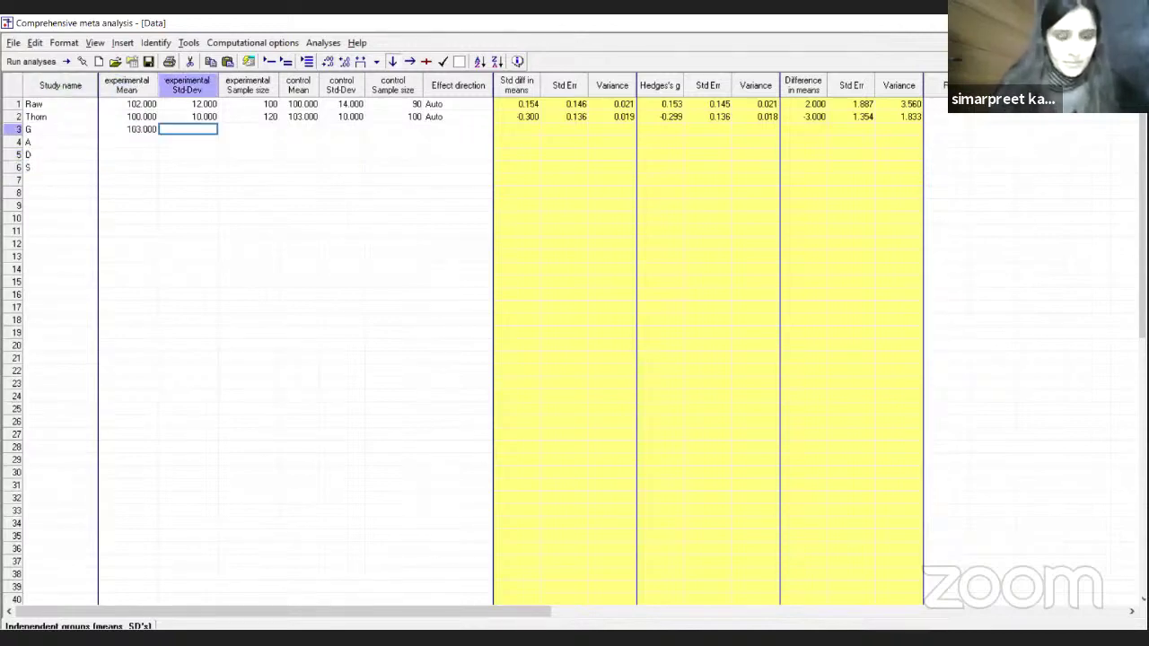
text(13)
key(Tab)
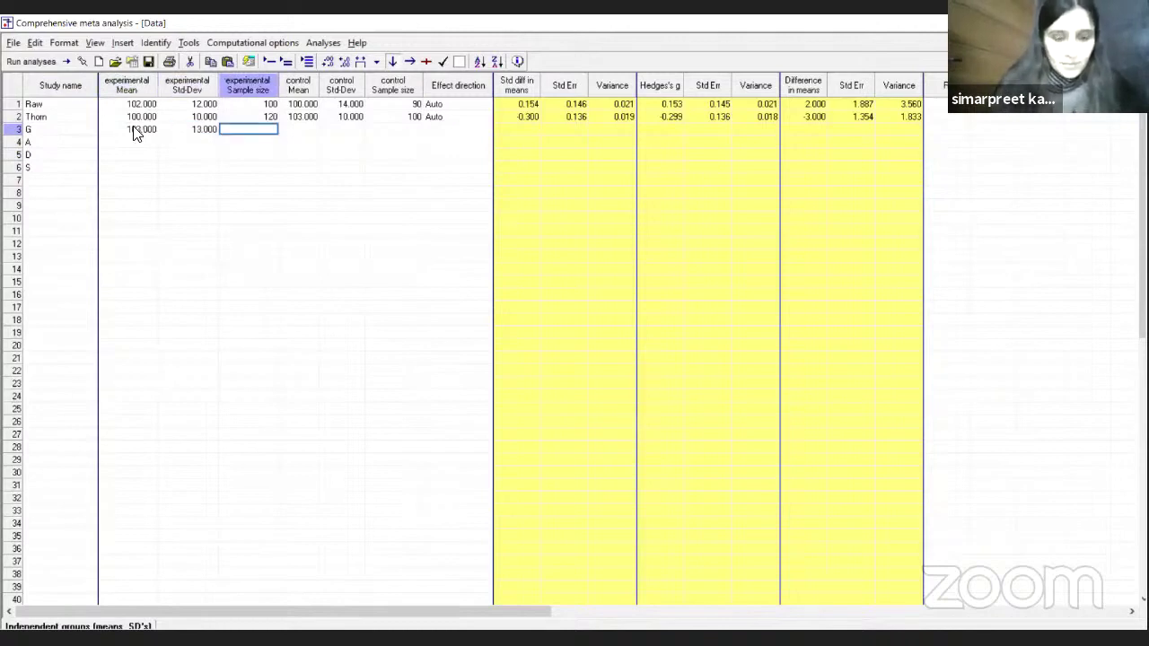
text(10)
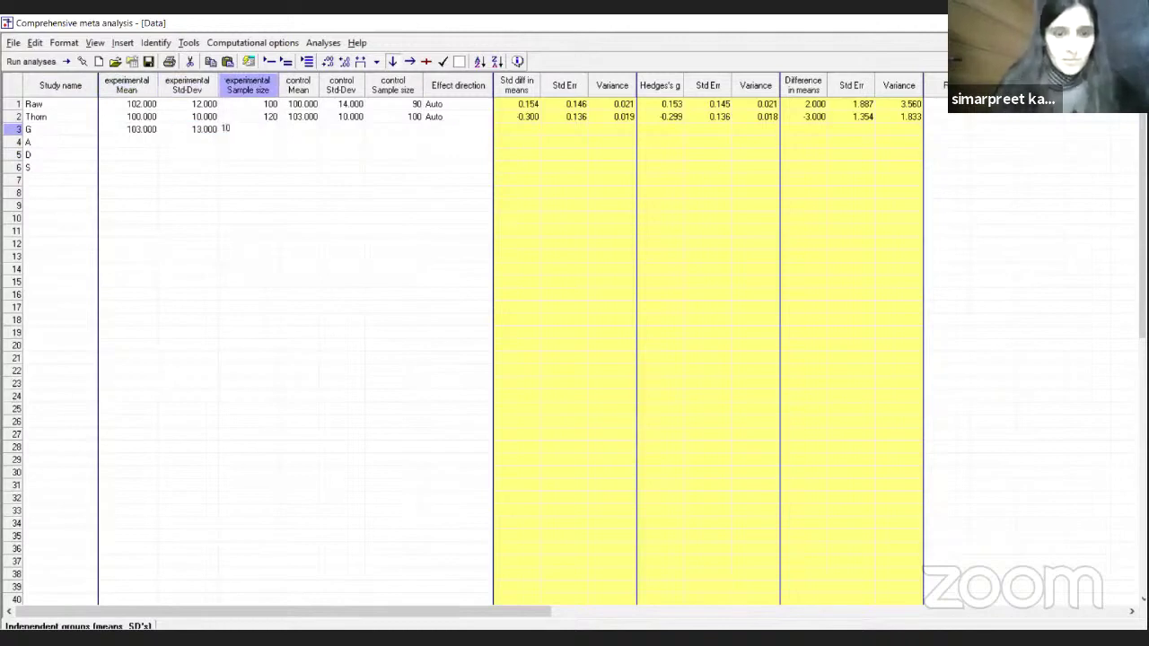
key(BackSpace)
key(BackSpace)
text(200)
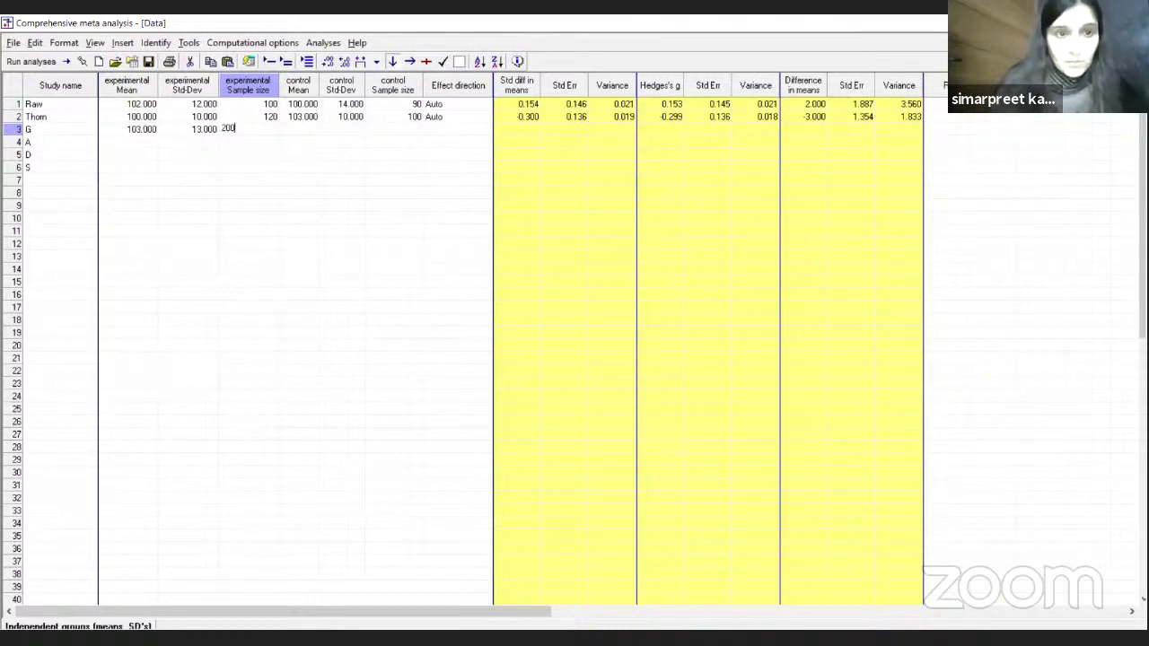
key(Tab)
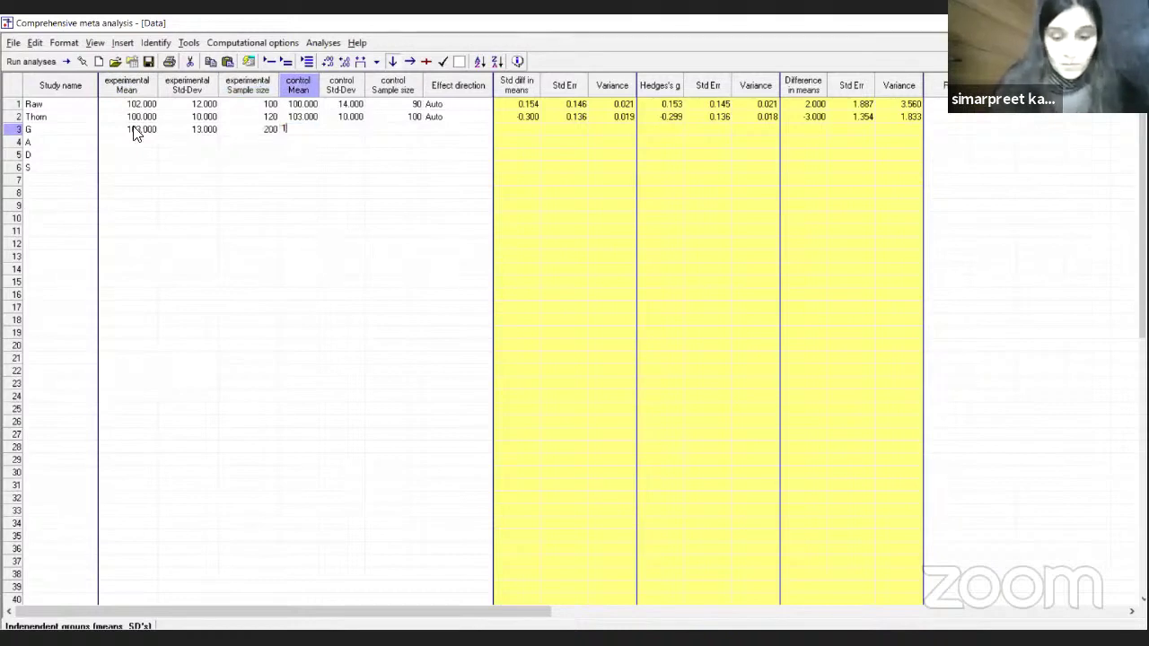
Step: Enter the control data for study G: mean 100, standard deviation 12 and sample size 250
text(100)
key(Tab)
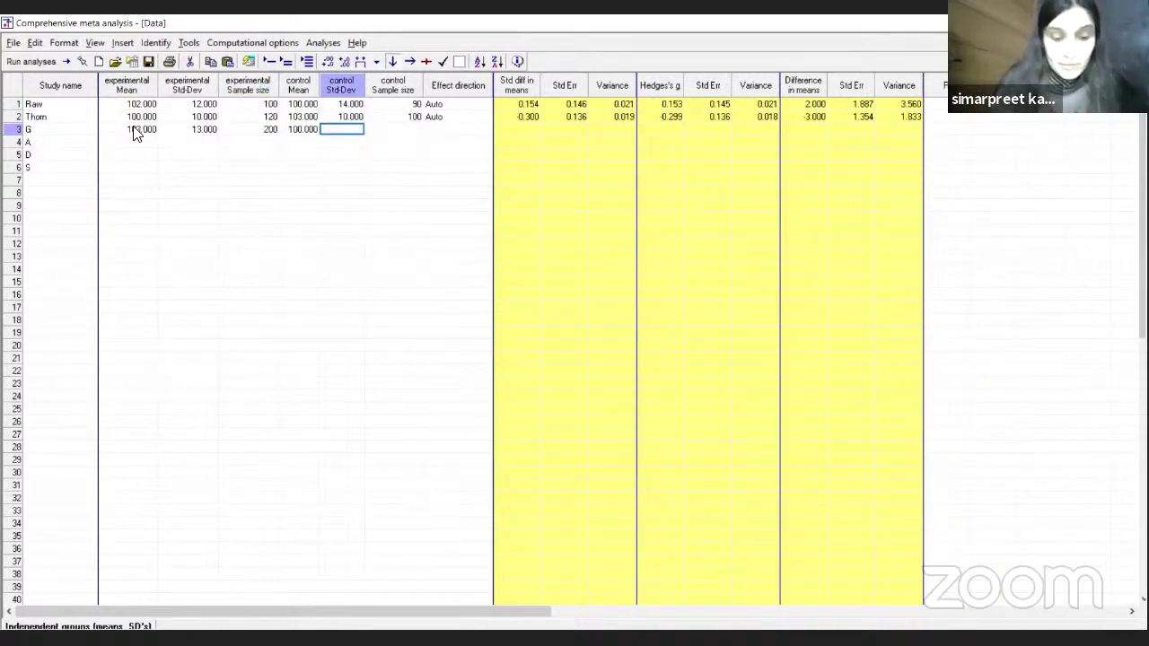
text(12)
key(Tab)
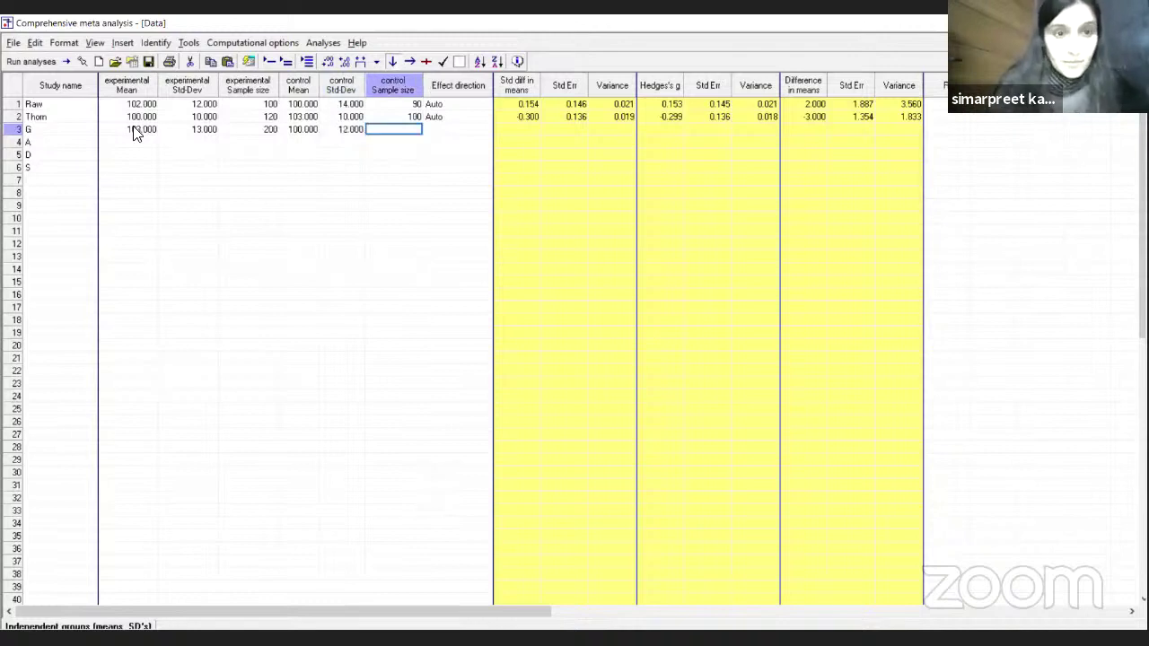
text(259)
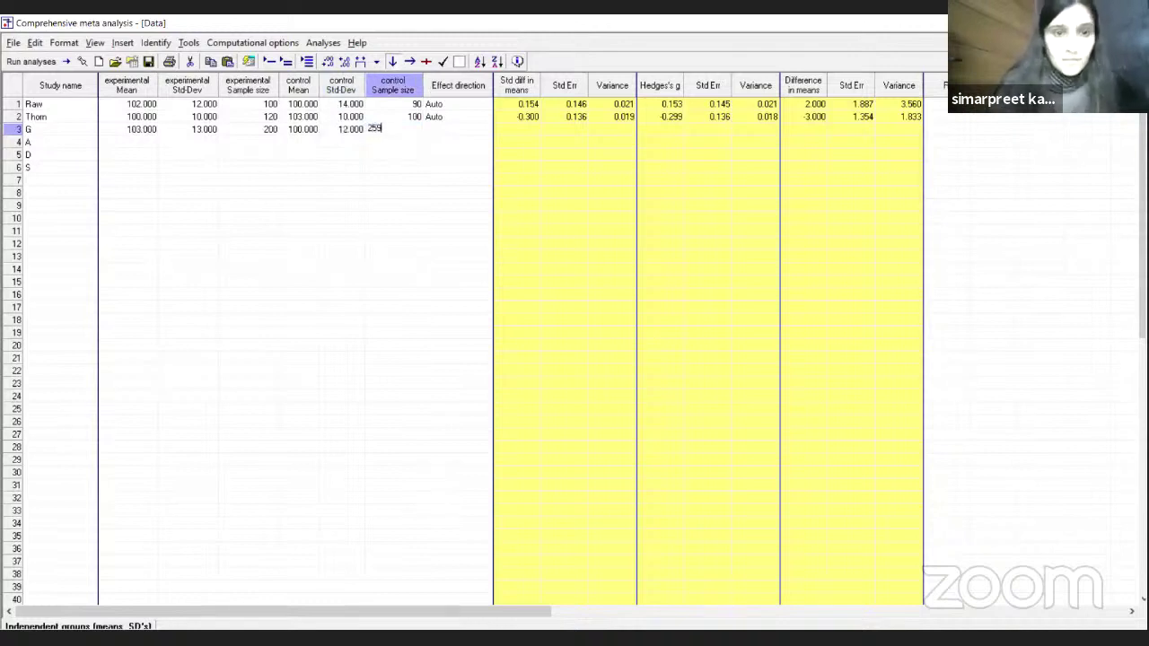
key(BackSpace)
text(0)
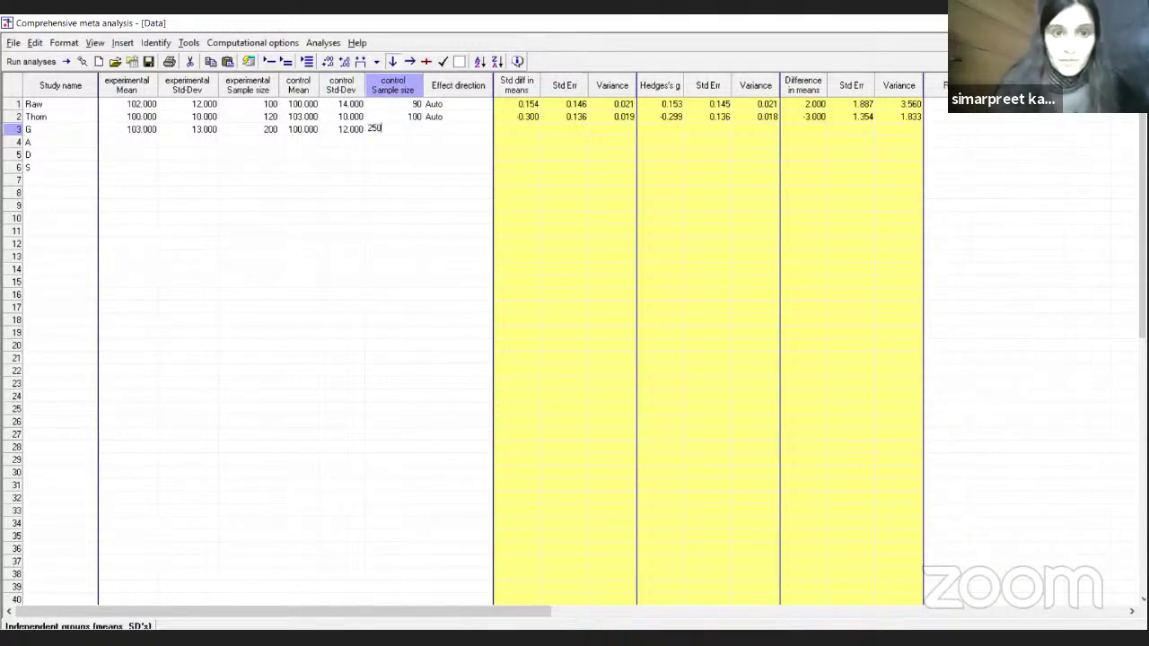
Step: Set the effect direction of study G to Auto
click(455, 130)
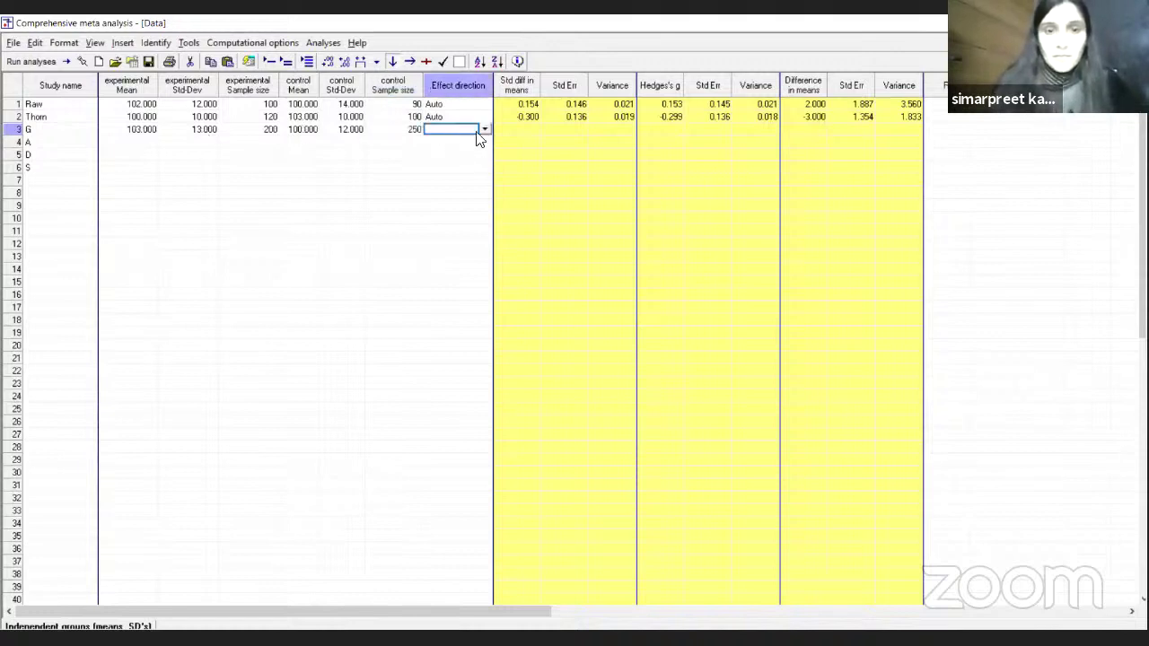
click(483, 130)
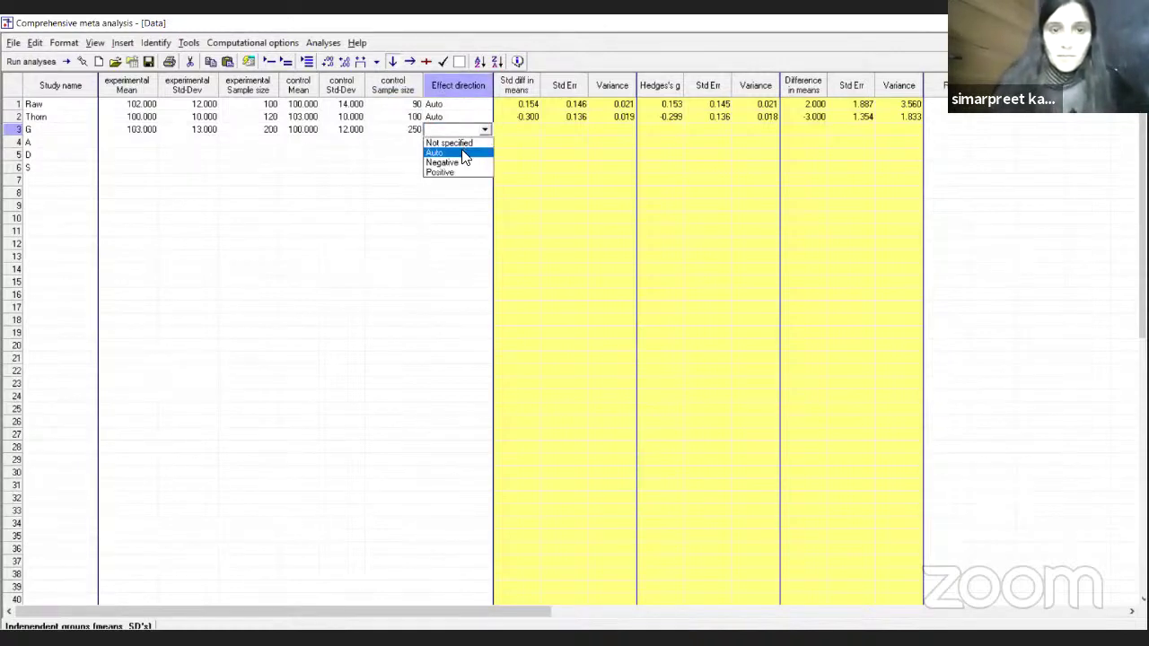
click(466, 153)
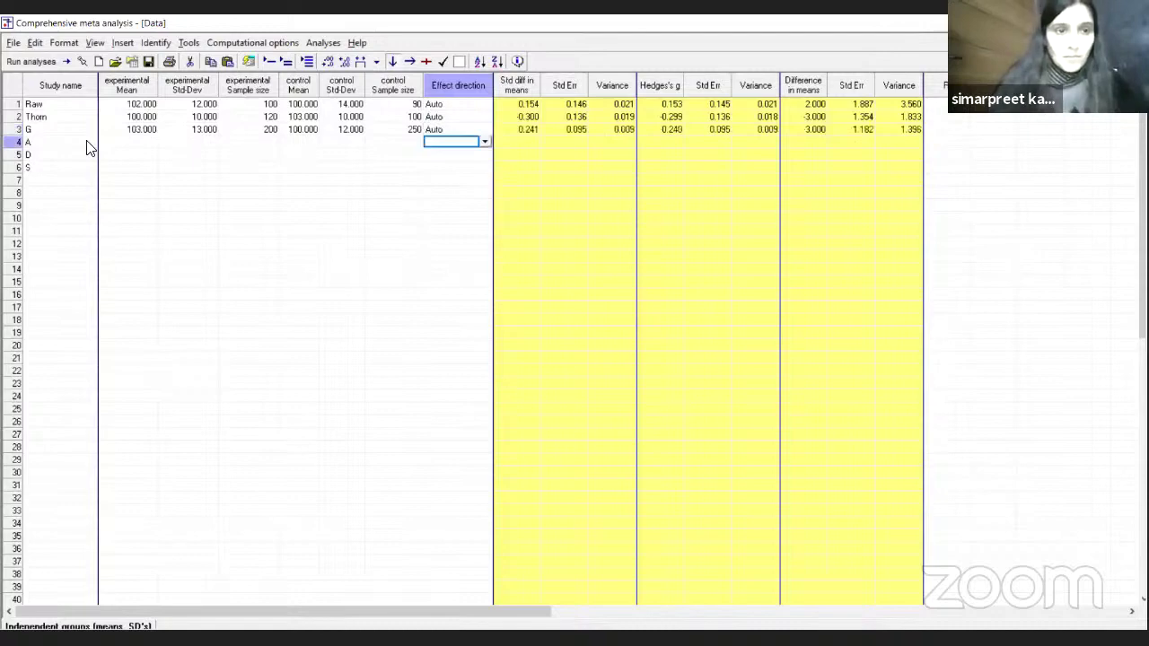
Step: Enter an experimental mean of 110 and an experimental standard deviation of 14 for study A
click(87, 147)
click(127, 148)
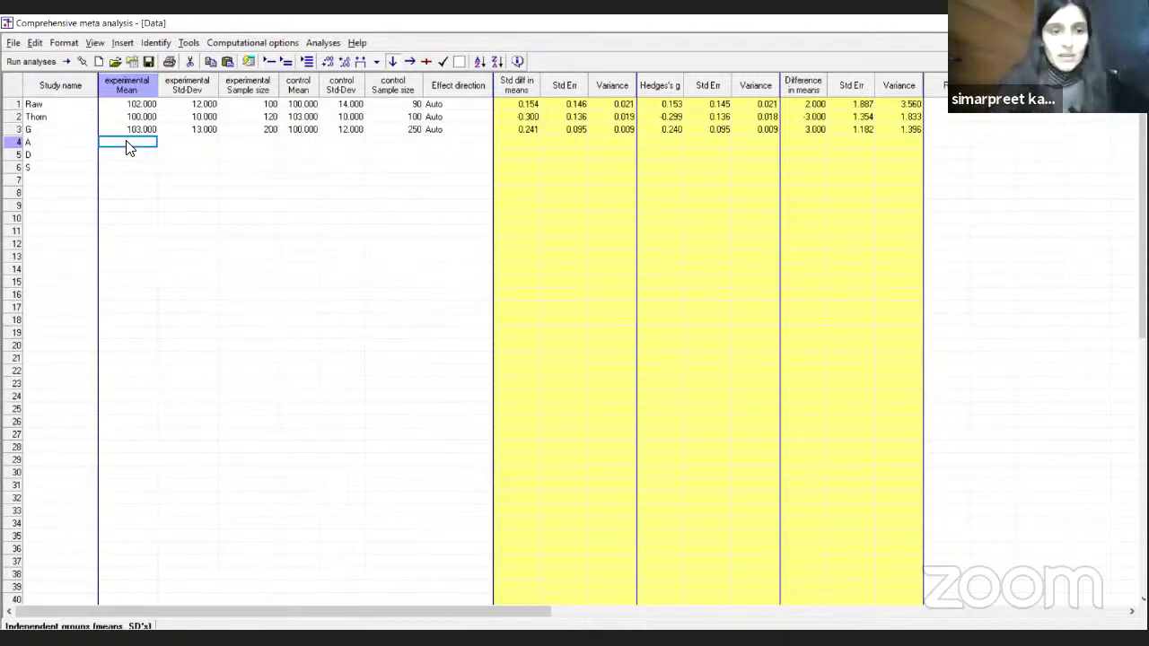
double_click(129, 145)
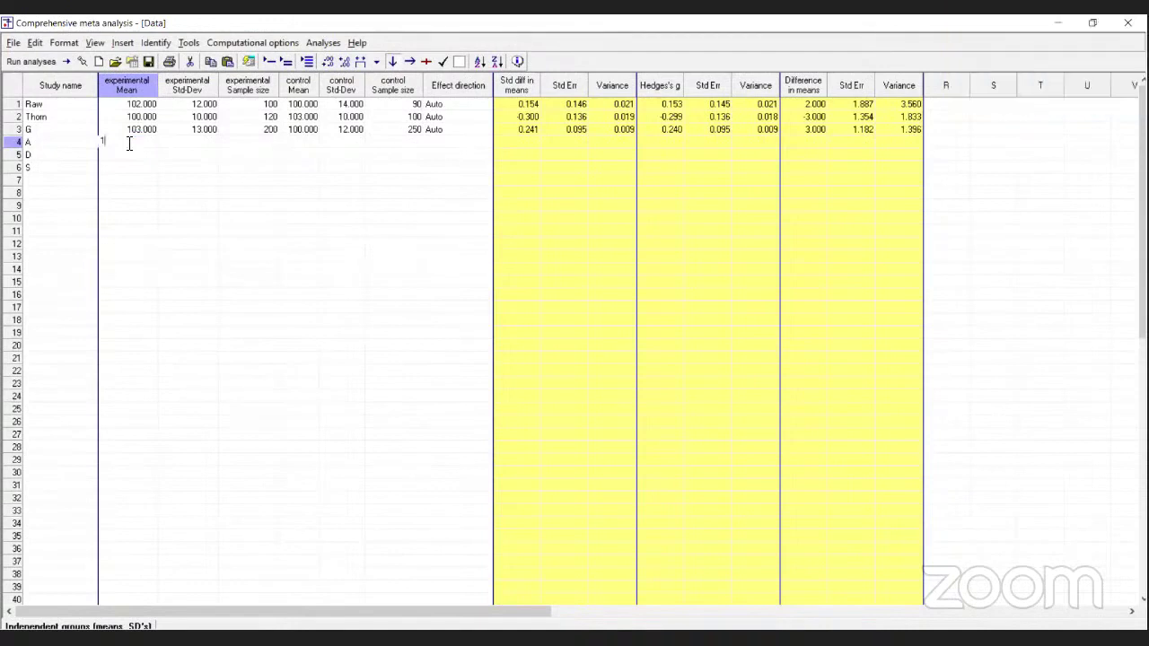
text(110)
click(206, 146)
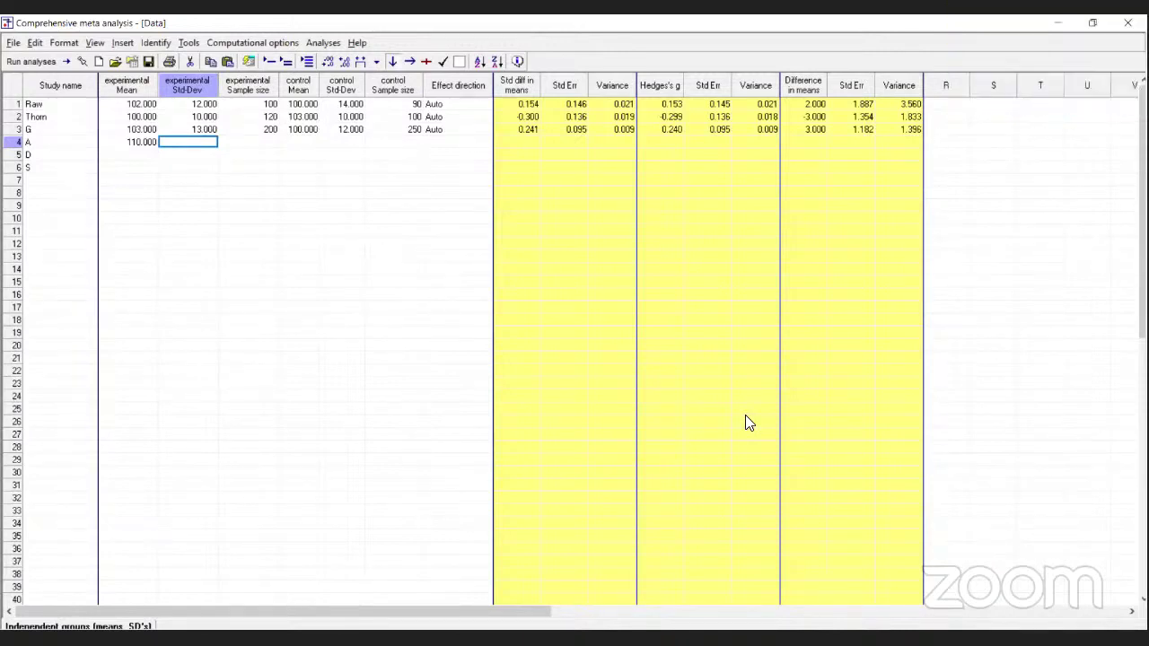
text(14)
key(Return)
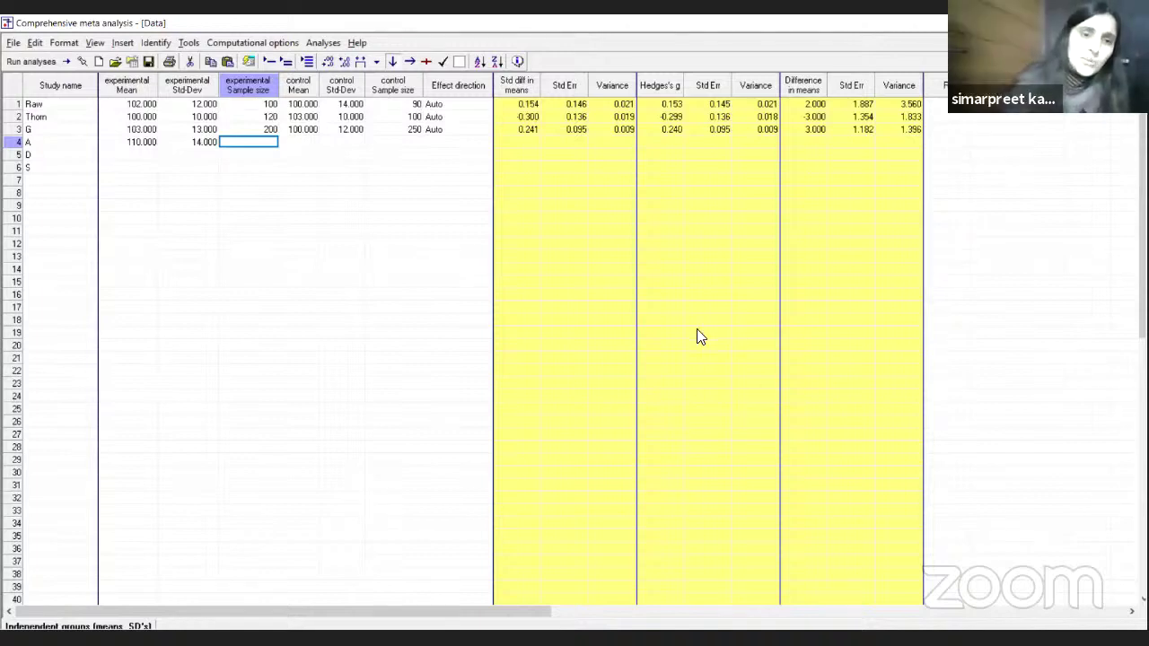
Step: Review the data entry formats offered for inserting effect size data columns, and close the dialog without inserting any
click(118, 43)
mouse_move(219, 59)
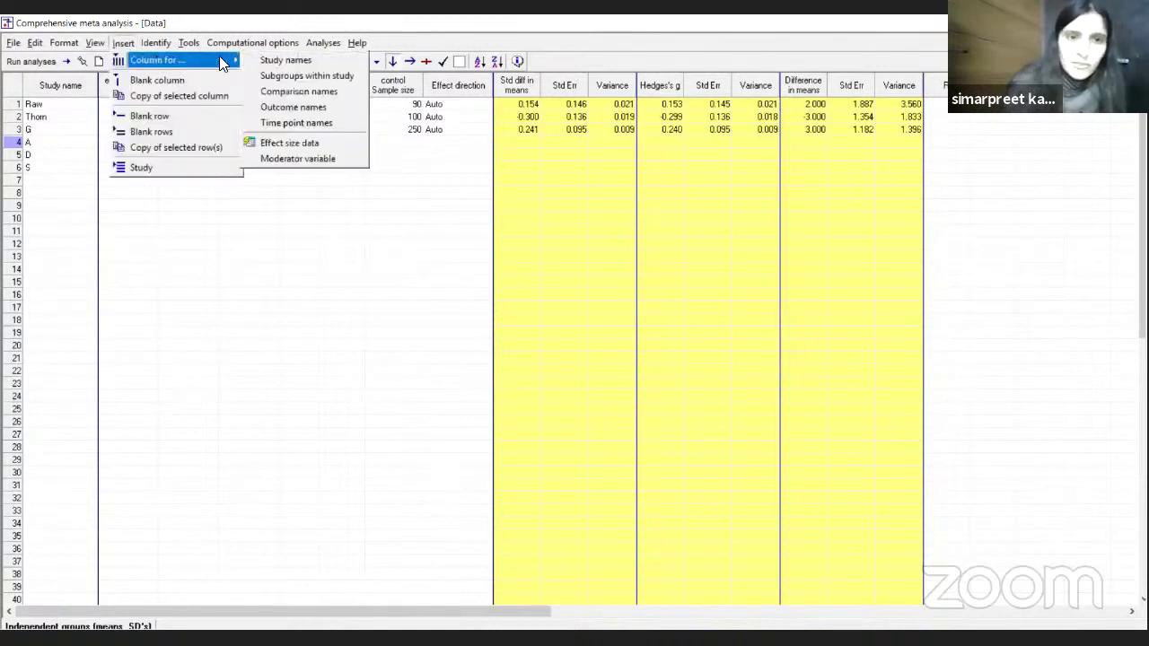
click(267, 61)
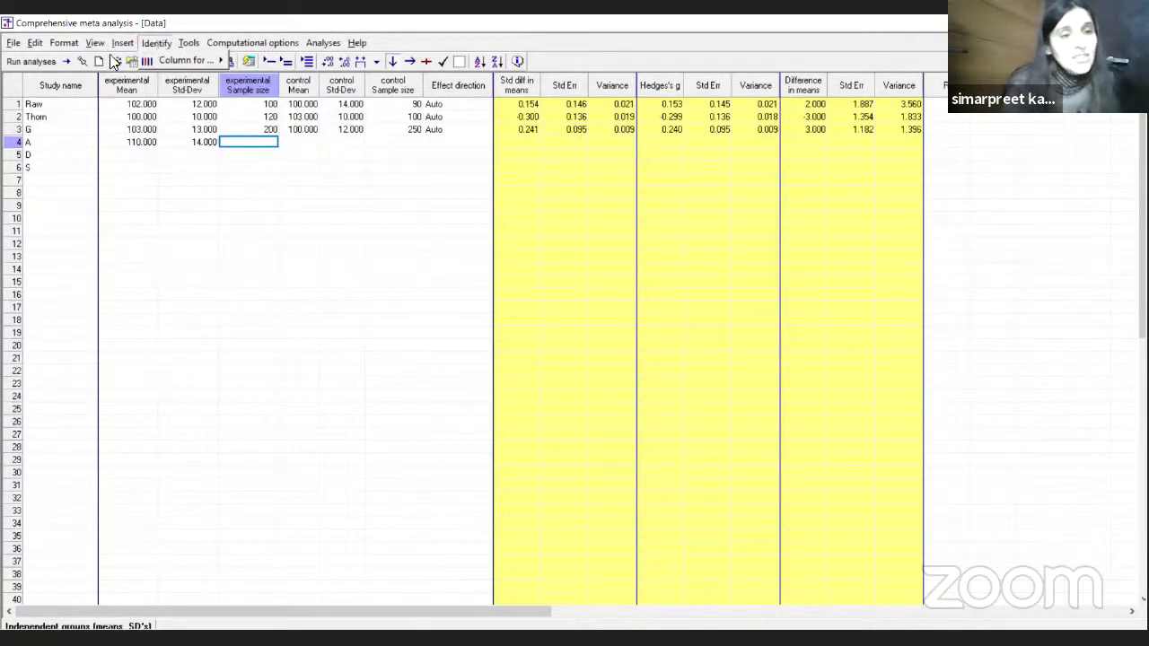
click(123, 43)
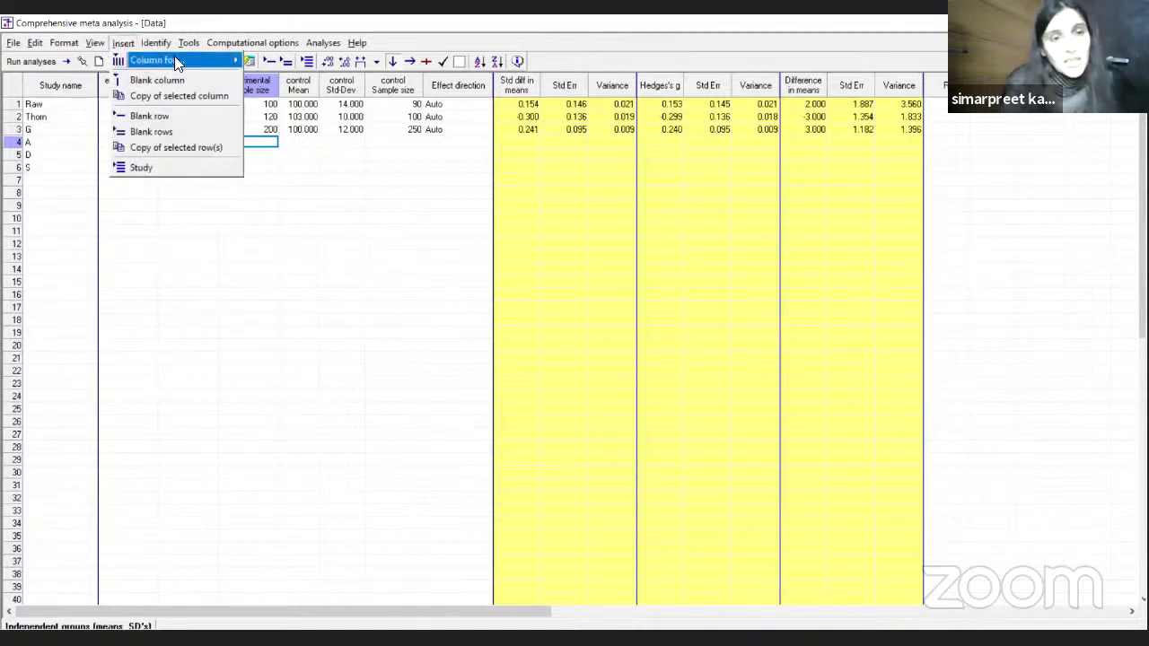
mouse_move(199, 57)
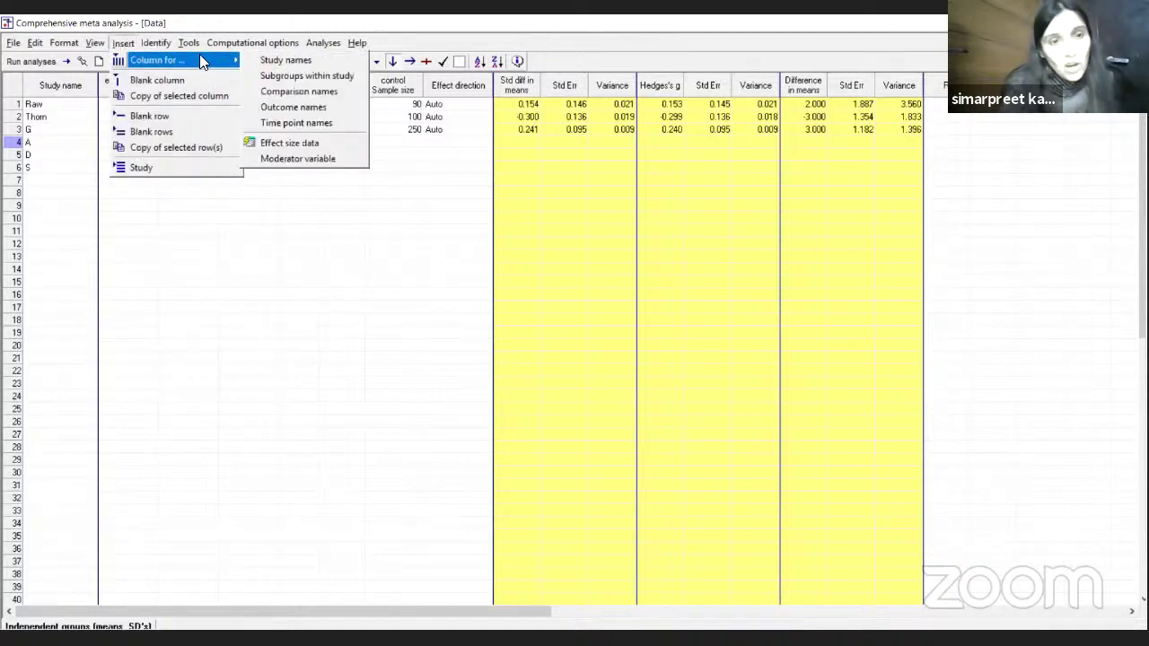
click(289, 141)
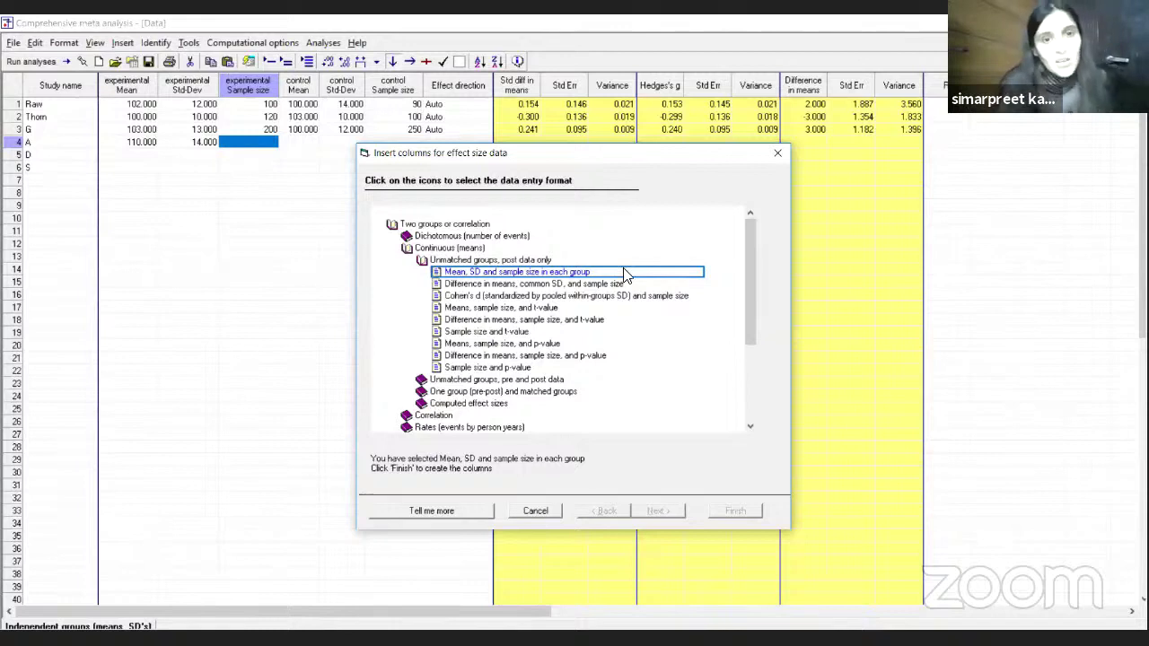
click(777, 158)
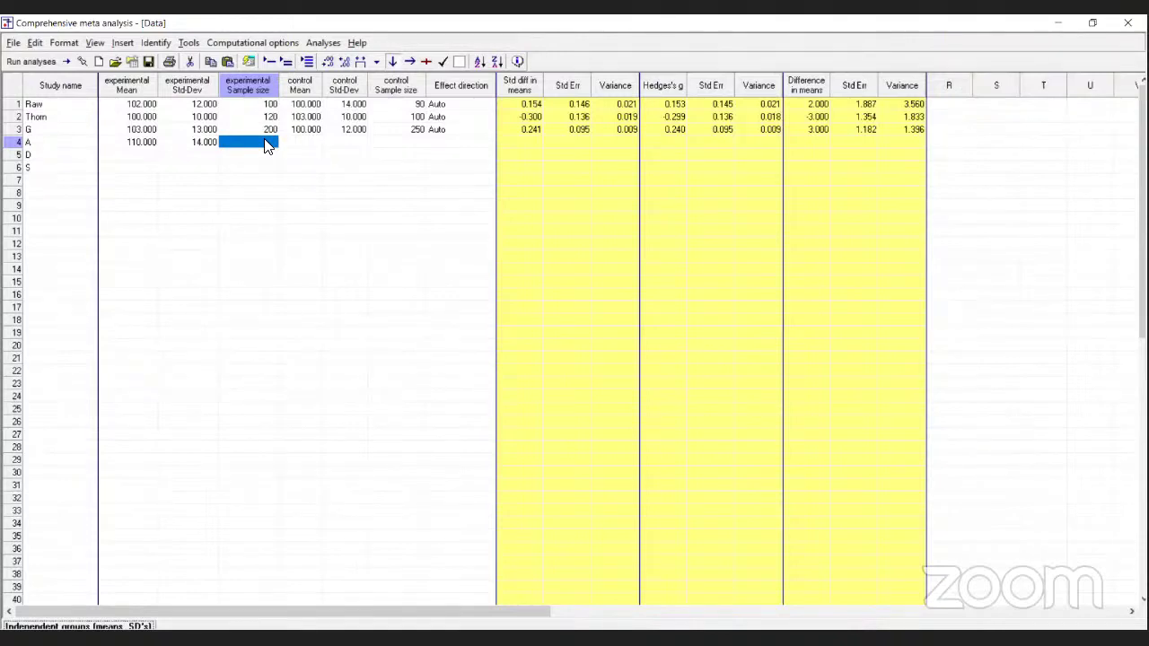
Step: Set the experimental sample size of study A to 120
click(296, 145)
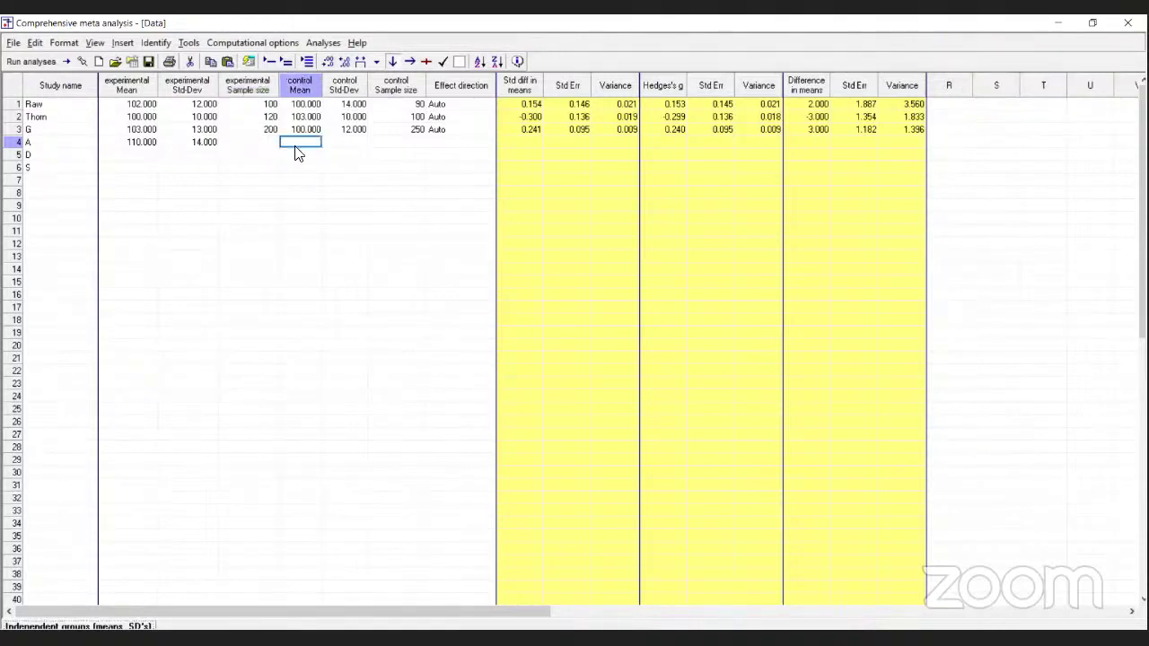
click(265, 142)
text(120)
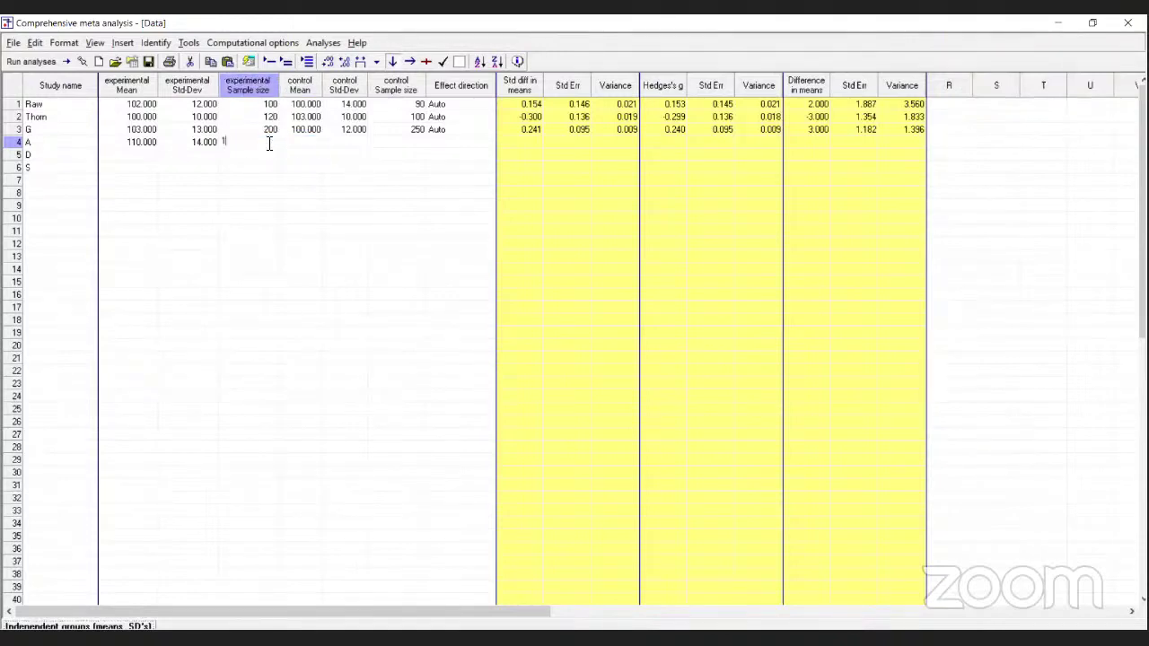
Step: Enter the control data for study A: mean 110, standard deviation 13 and sample size 130
click(315, 144)
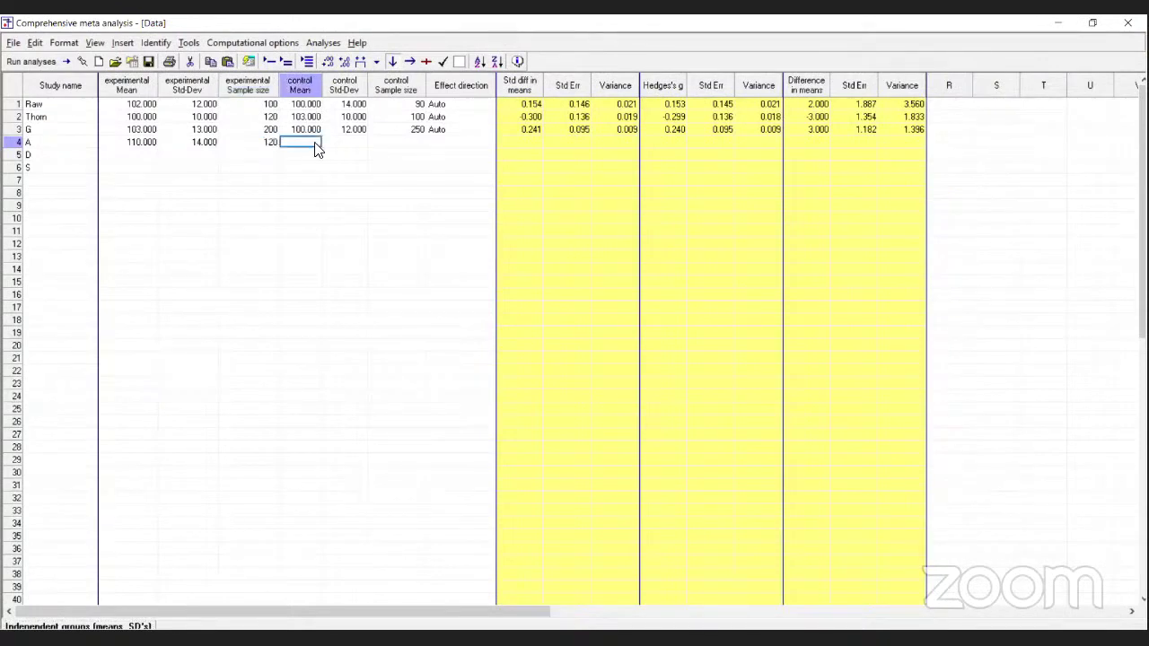
text(100)
key(BackSpace)
key(BackSpace)
text(10)
click(358, 149)
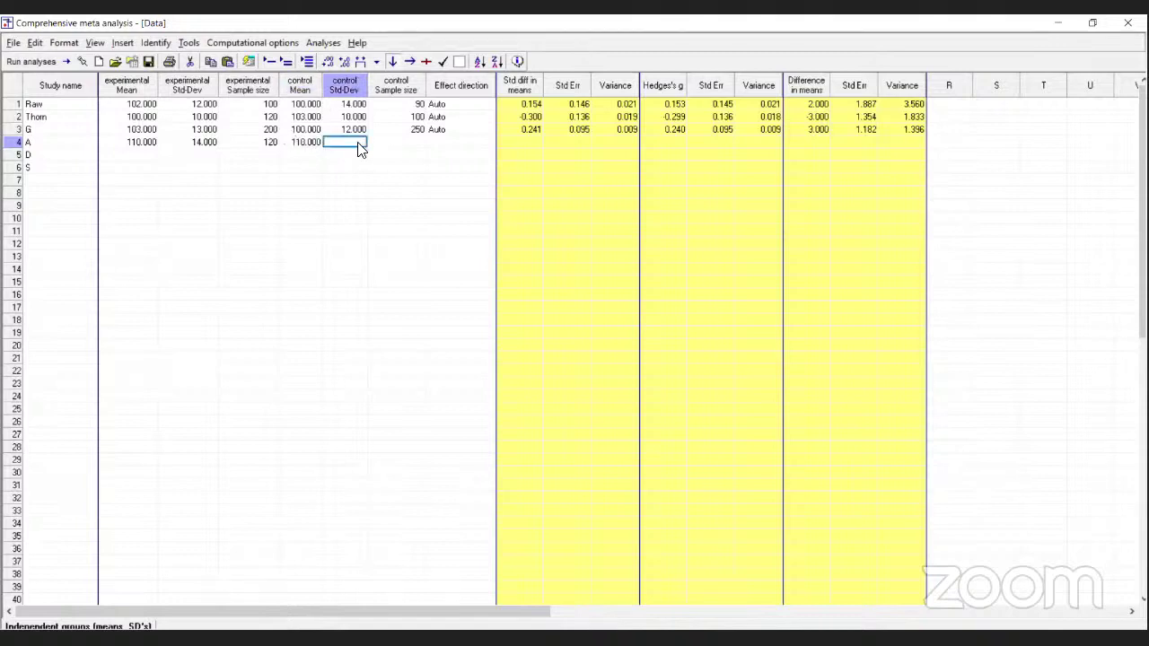
text(1)
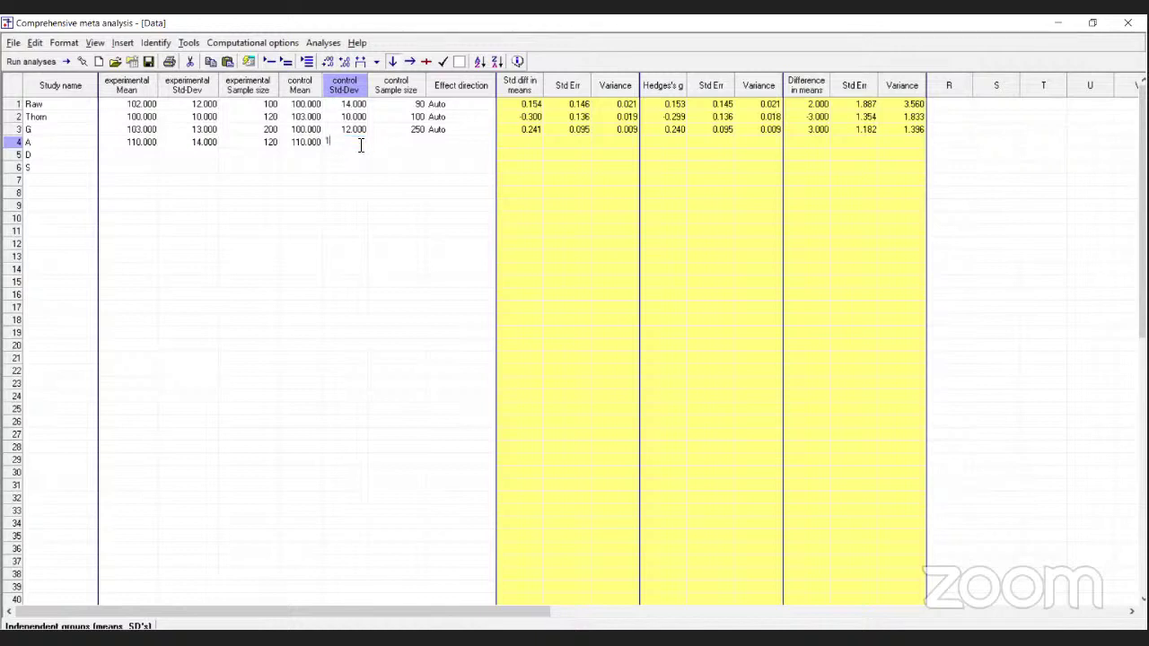
text(3)
key(Tab)
text(130)
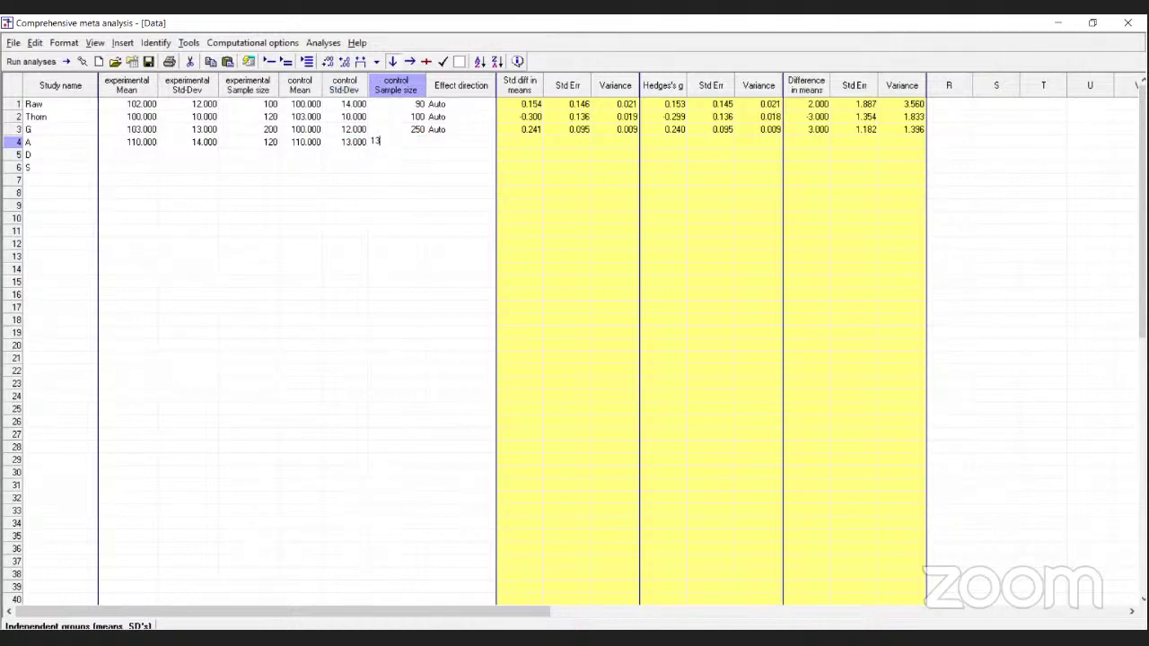
Step: Enter the experimental data for study D: mean 104, standard deviation 10 and sample size 400
click(115, 158)
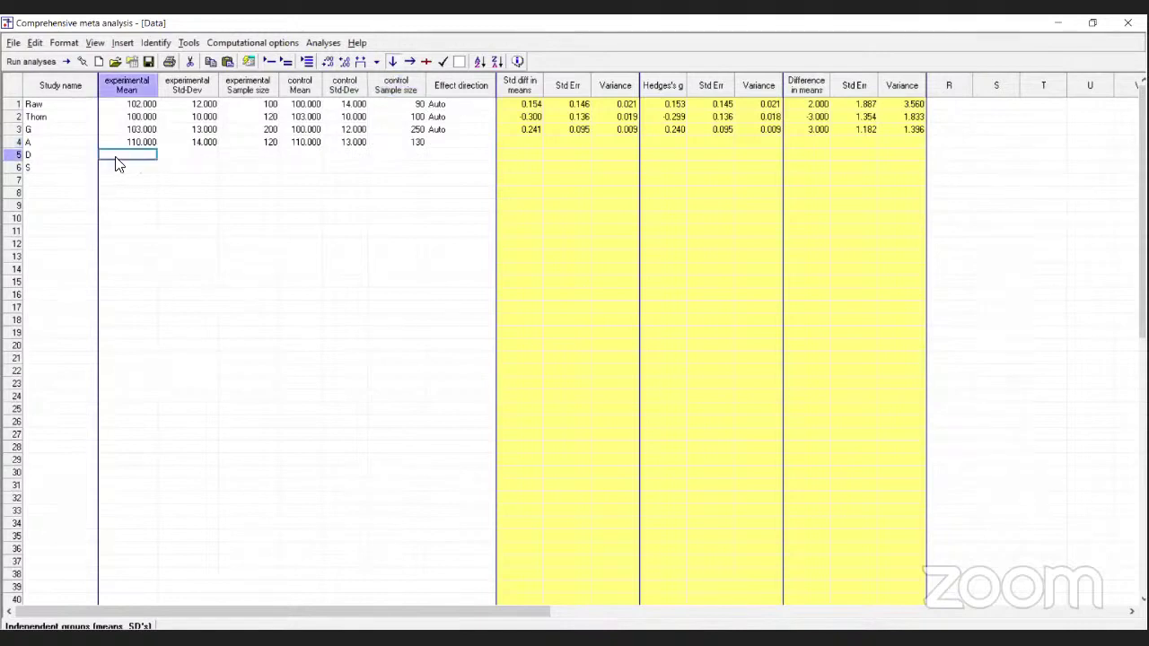
text(104)
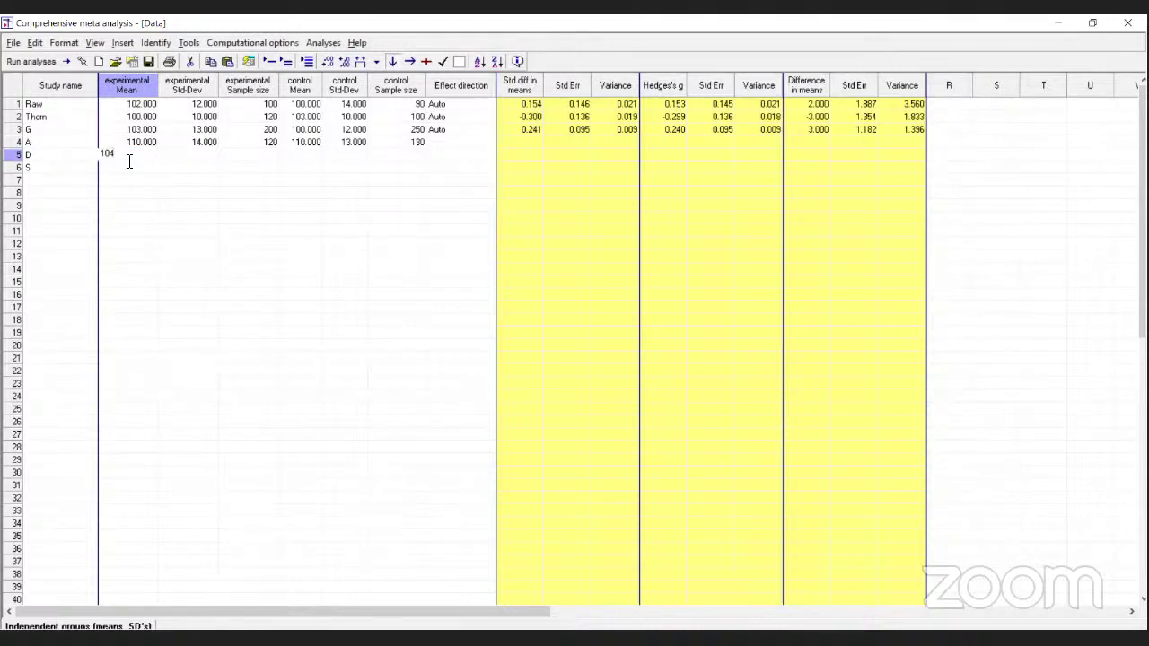
click(175, 157)
text(10)
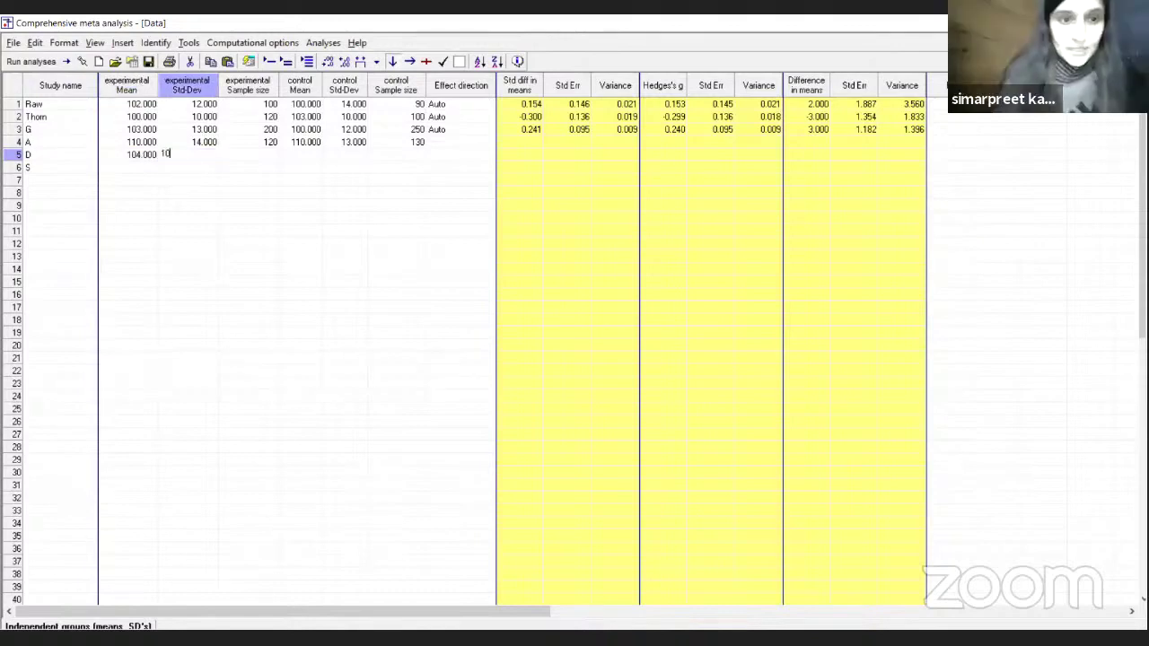
key(Tab)
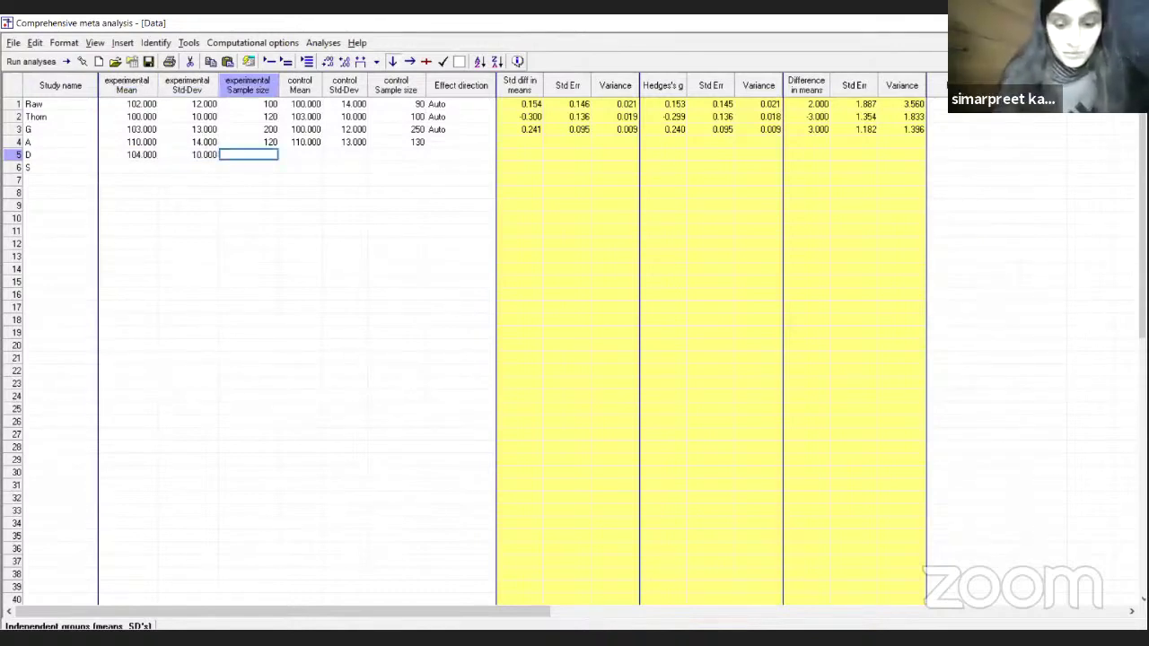
text(400)
key(Return)
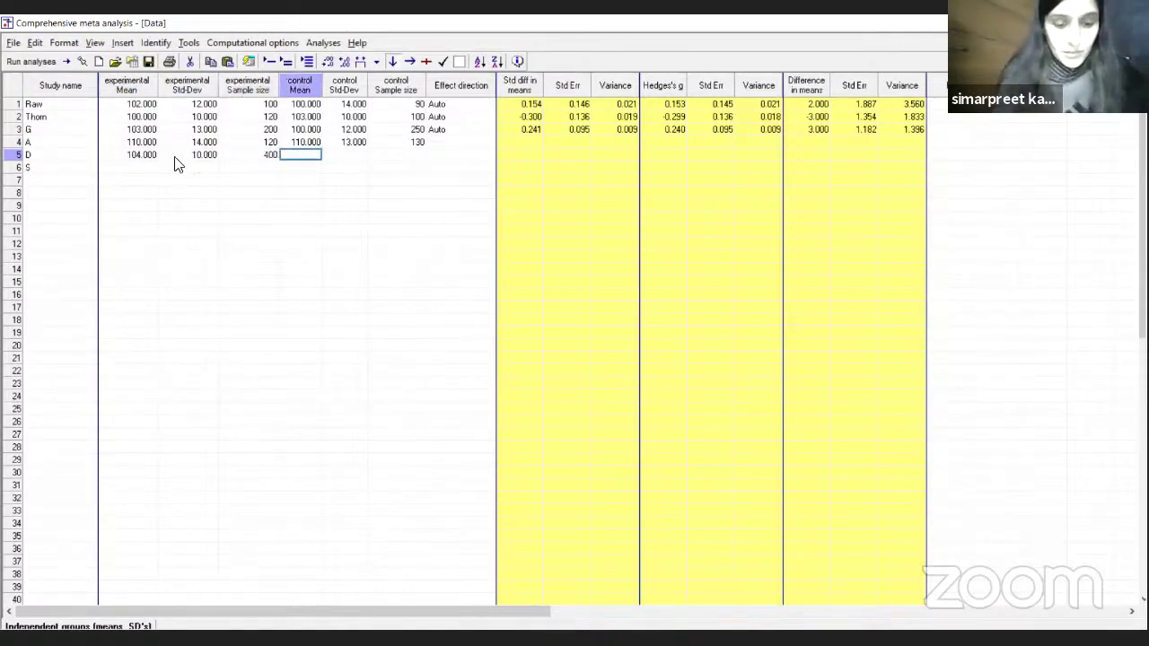
Step: Enter the control data for study D: mean 130, standard deviation 12 and sample size 450
text(130)
key(Return)
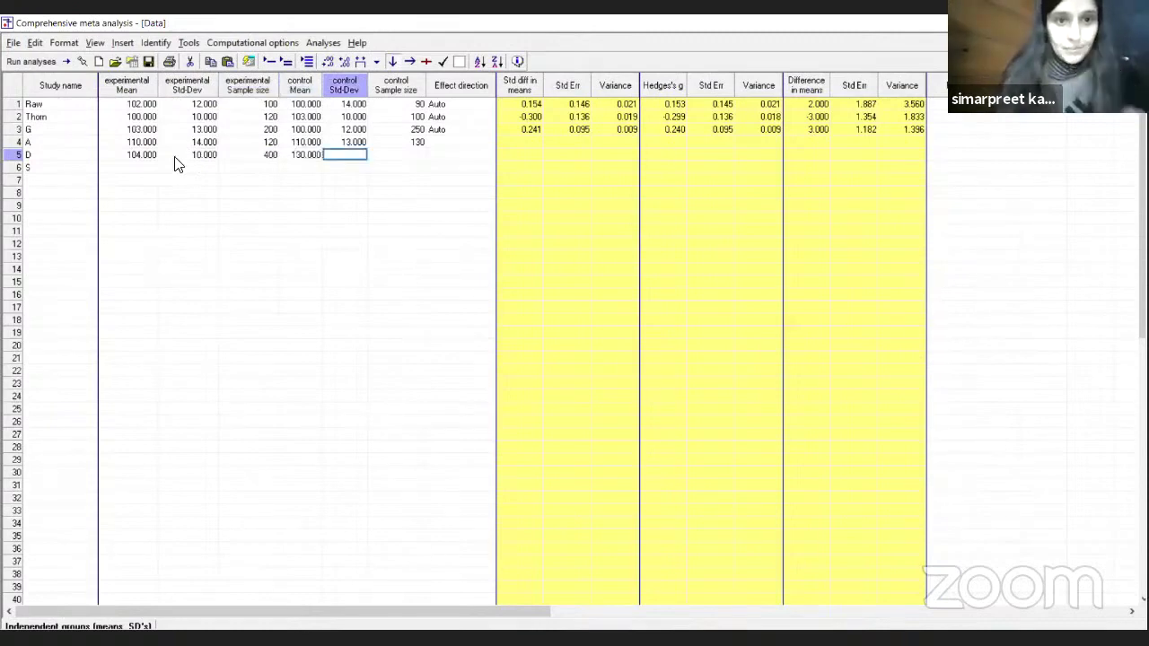
text(12)
key(Return)
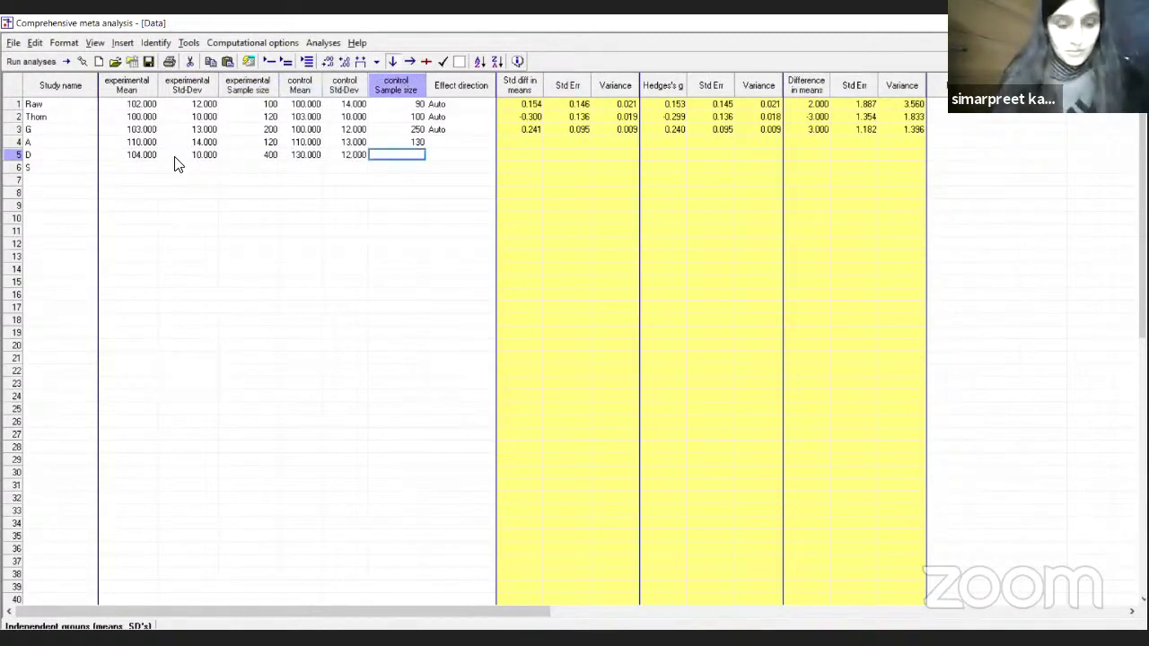
text(450)
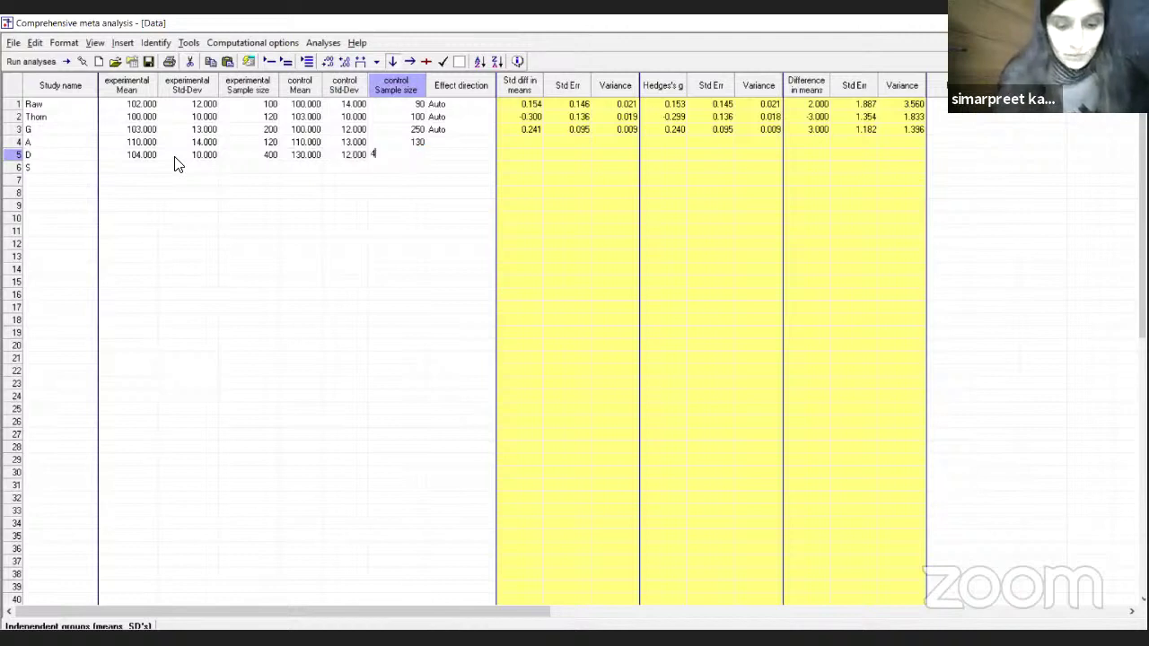
Step: Enter the experimental data for study S: mean 110, standard deviation 15 and sample size 100
click(128, 171)
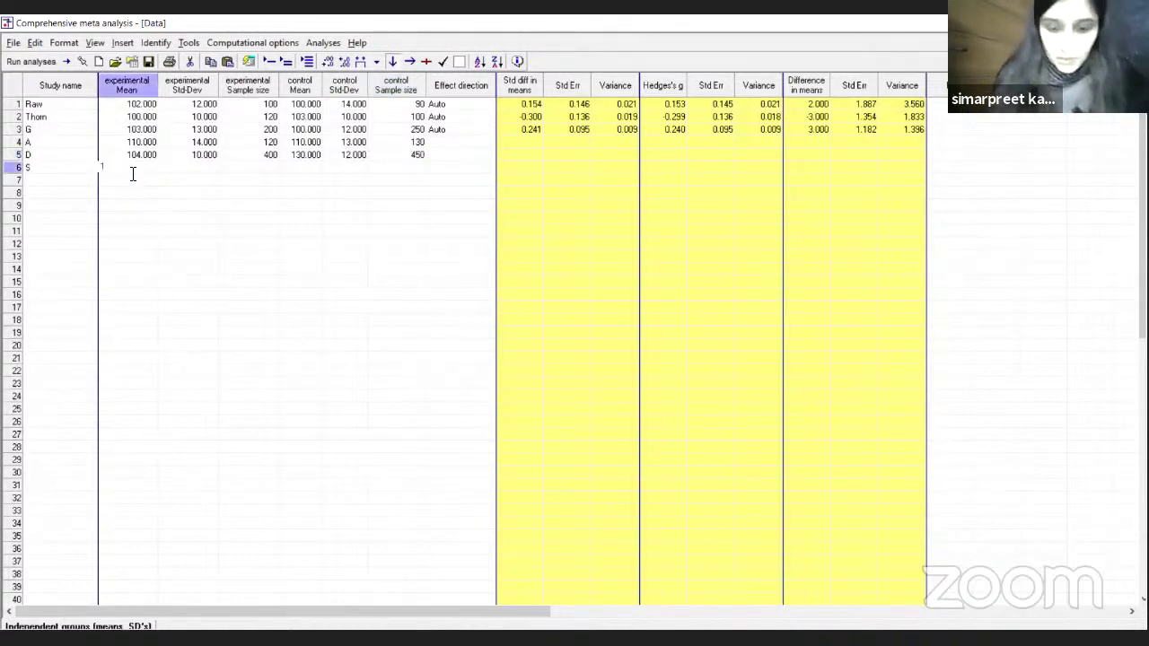
text(110)
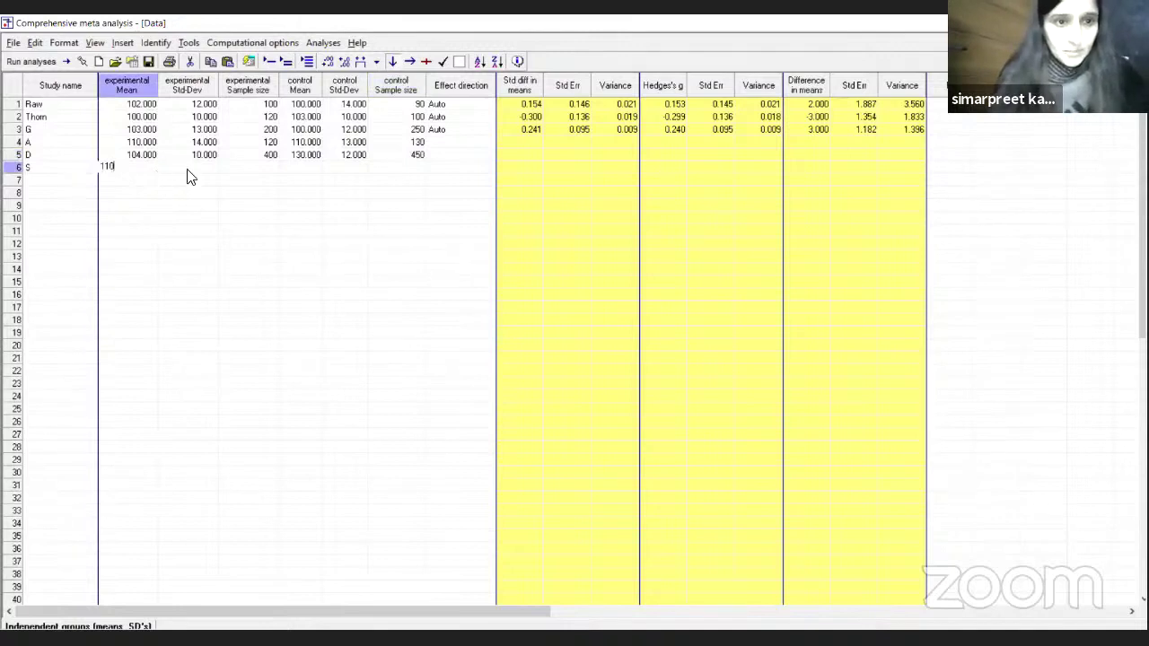
click(187, 173)
text(15)
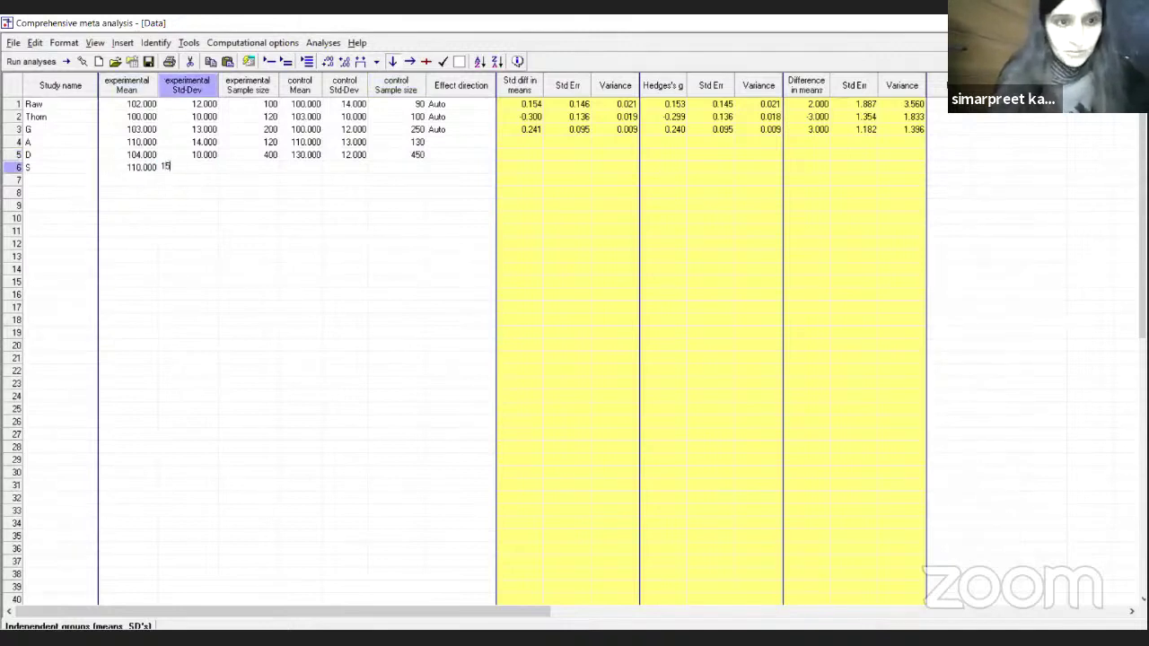
click(242, 173)
text(100)
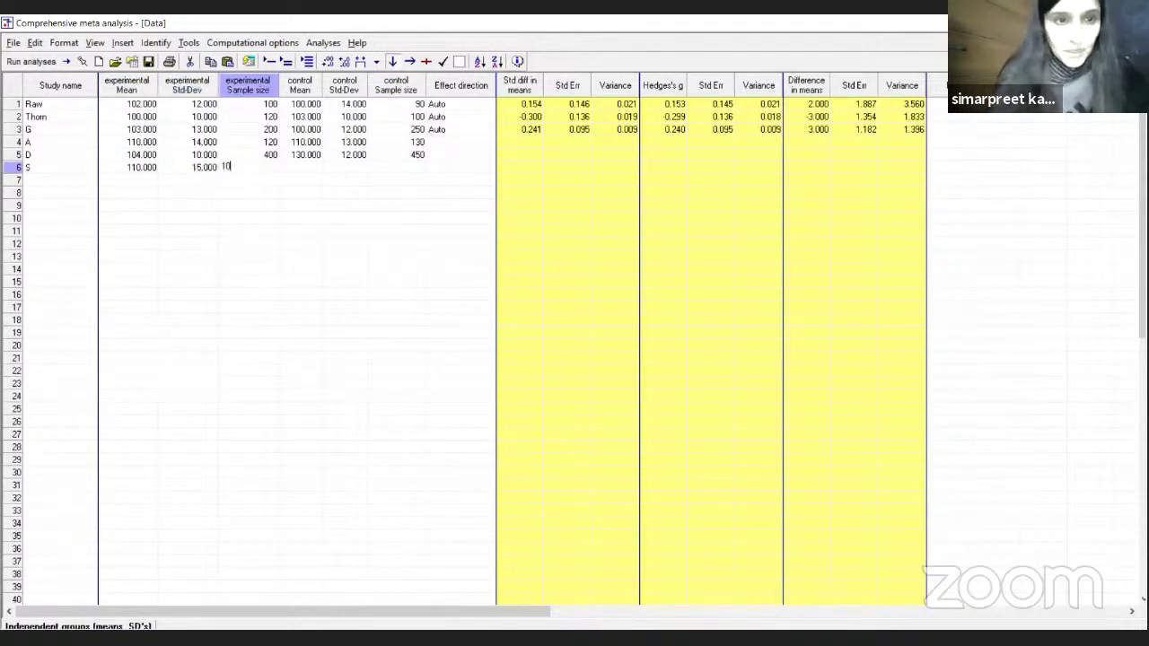
Step: Enter the control data for study S: mean 103, standard deviation 13 and sample size 100
click(297, 171)
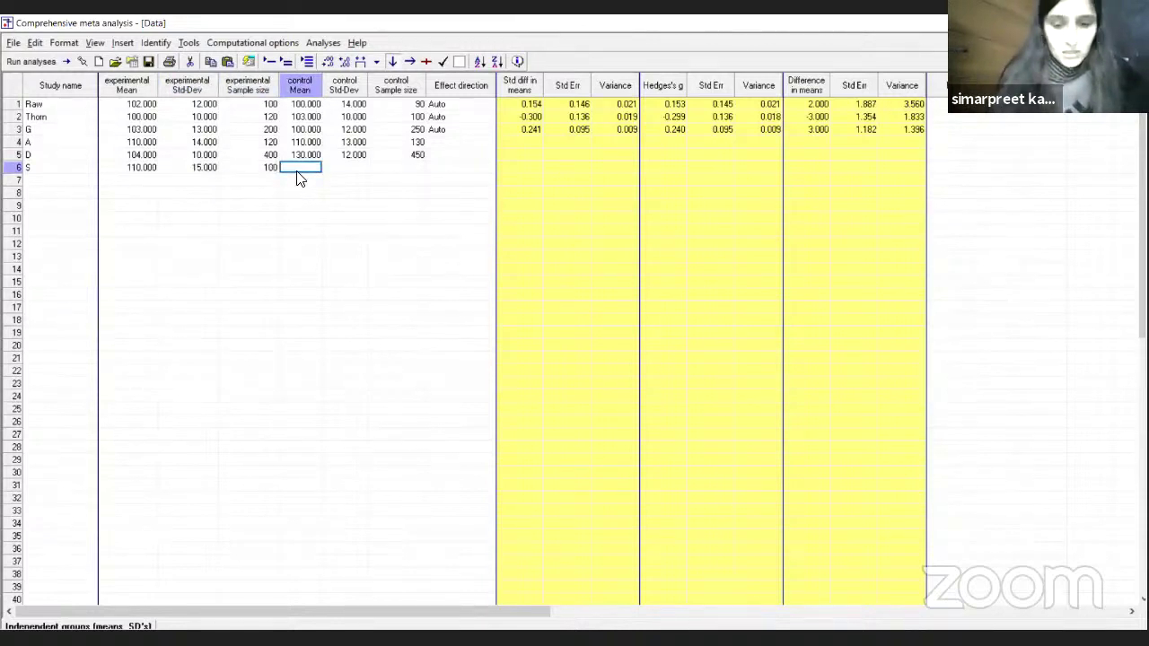
text(103)
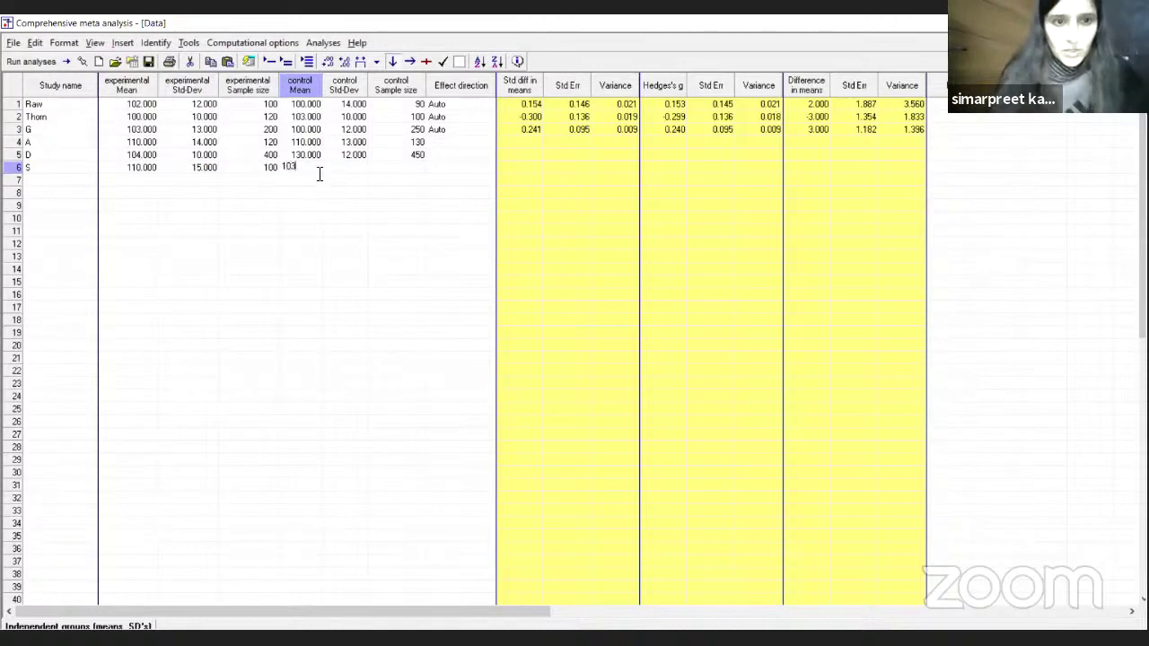
click(350, 170)
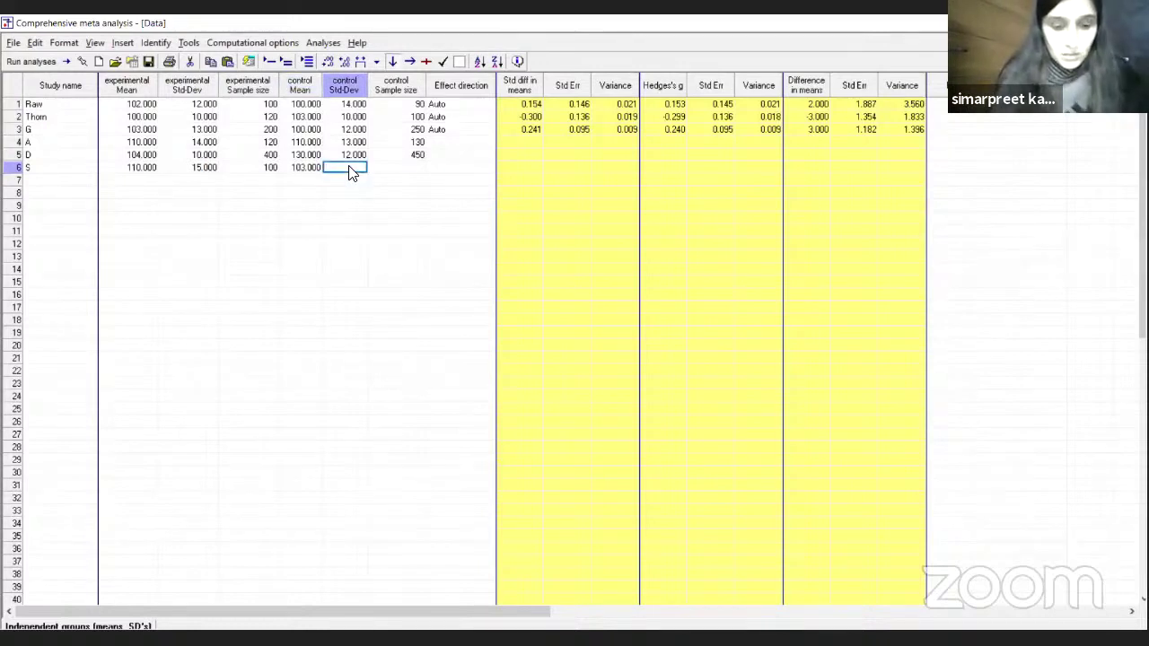
text(13)
click(405, 169)
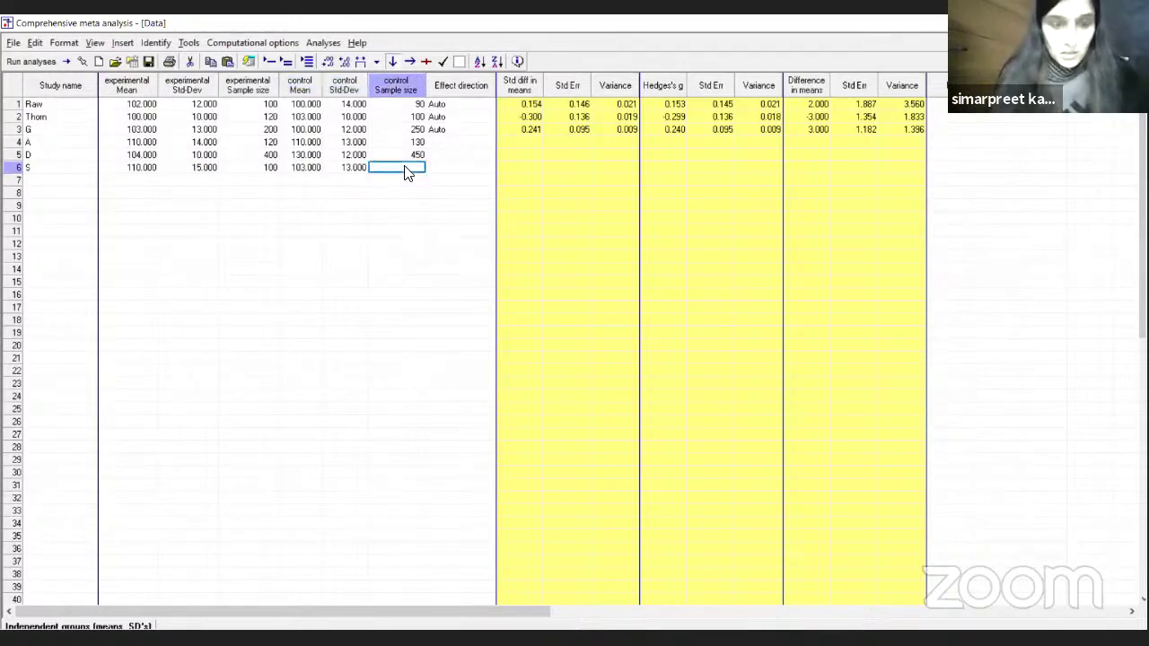
text(100)
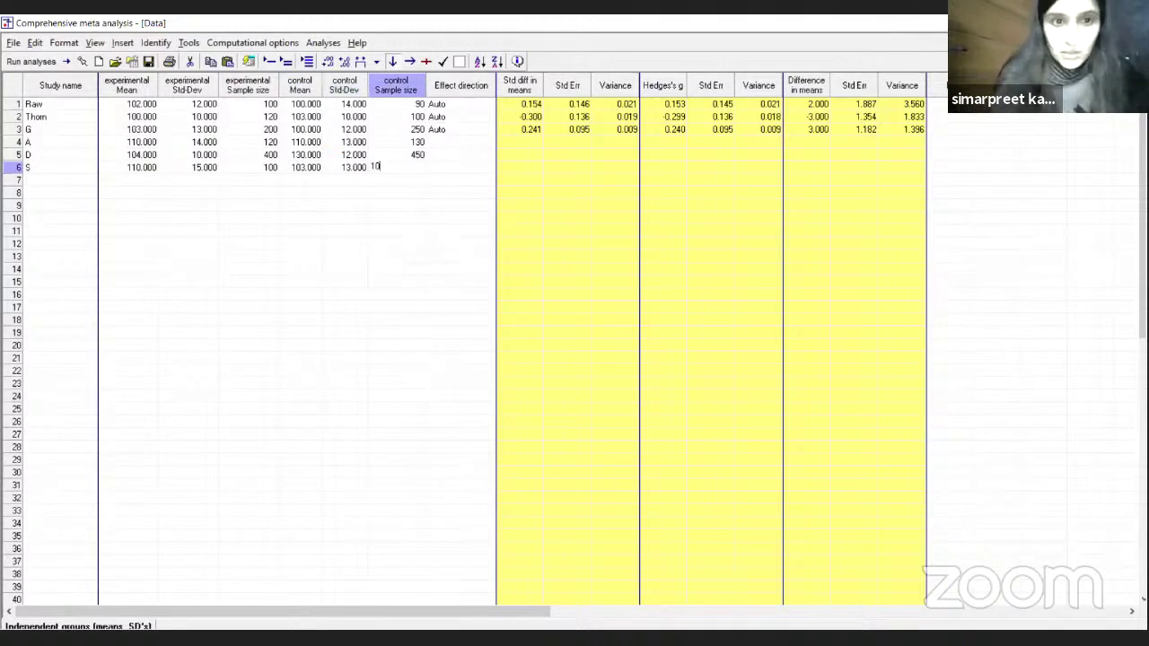
Step: Set the effect direction to Auto for studies A, D and S
click(441, 170)
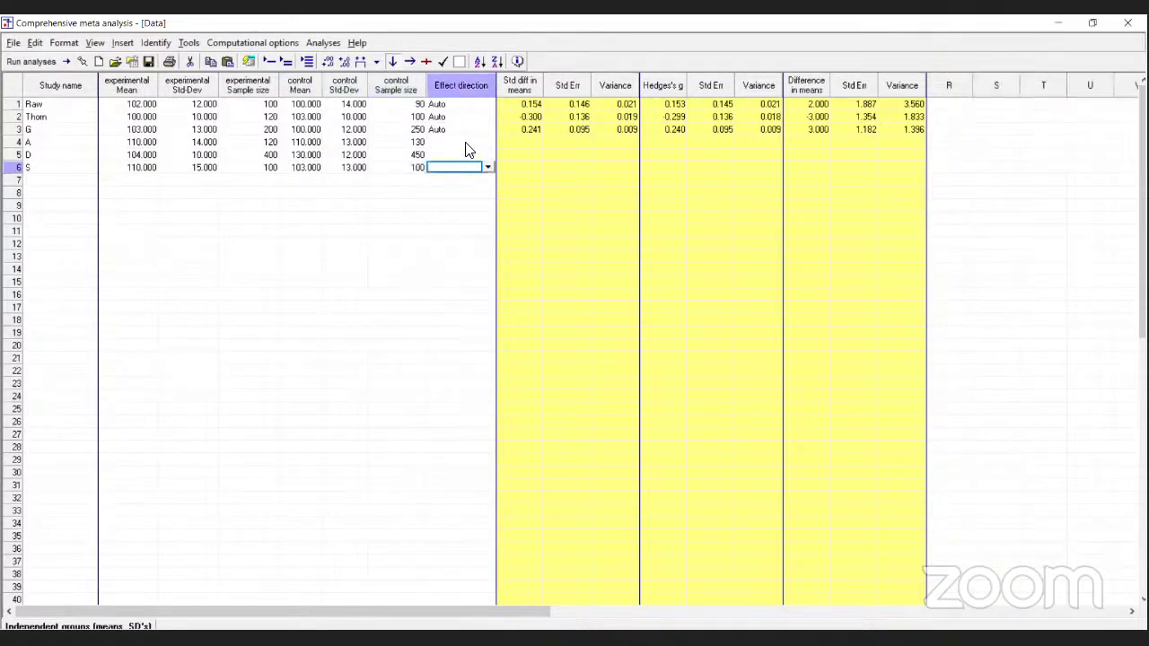
click(465, 143)
click(488, 143)
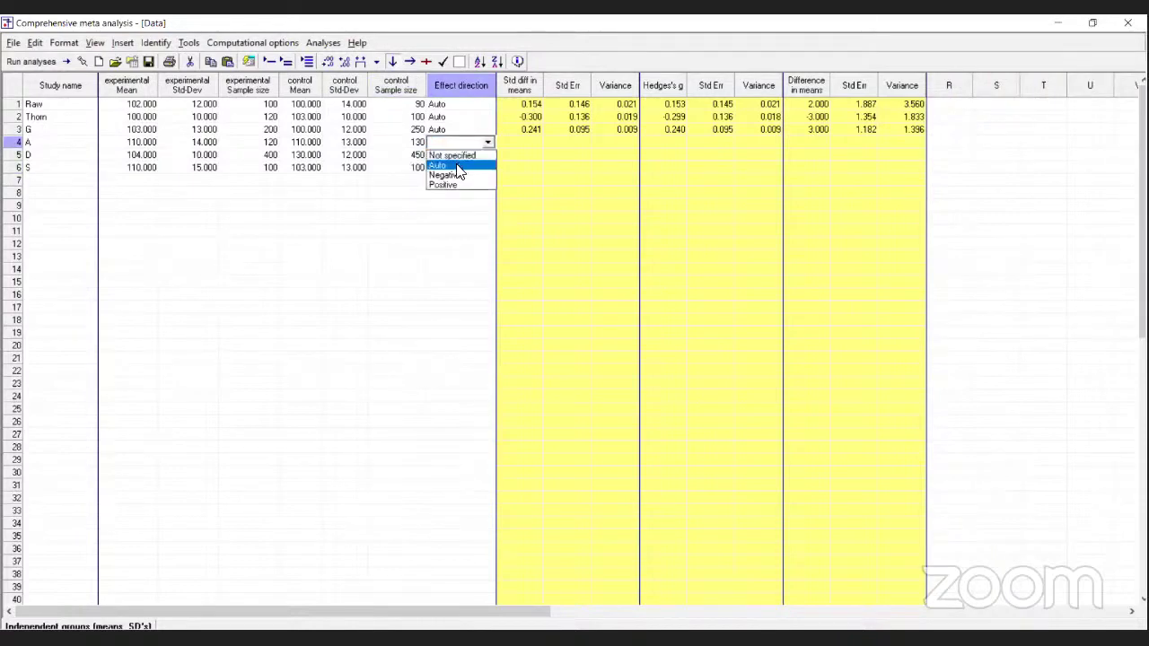
click(459, 168)
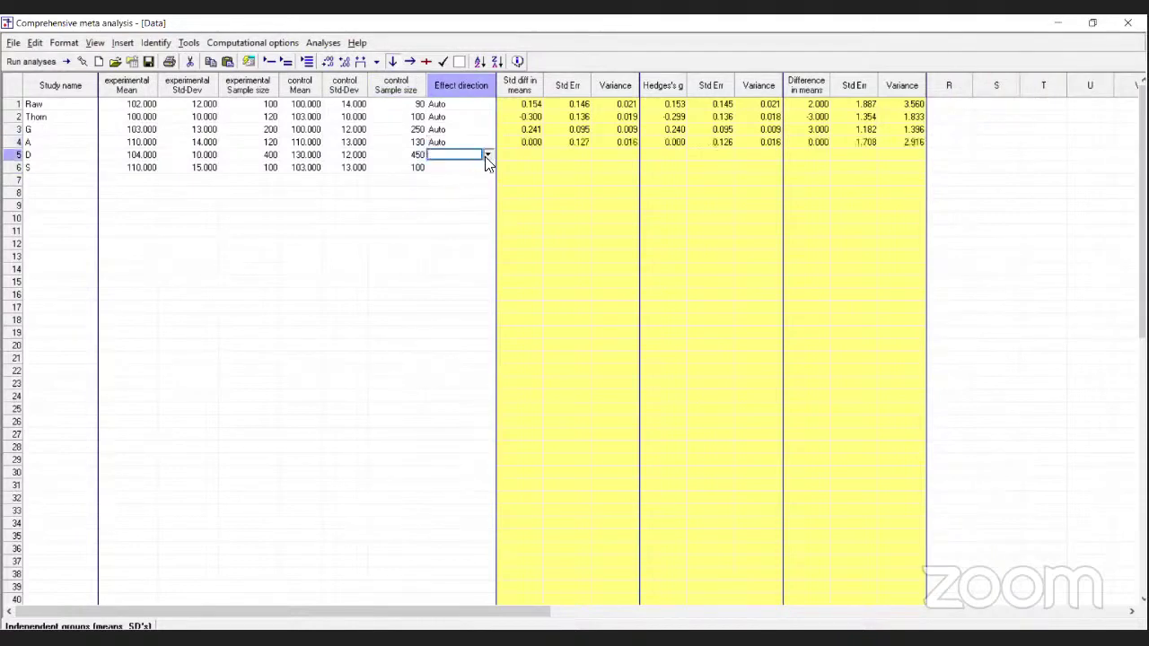
click(486, 156)
click(456, 179)
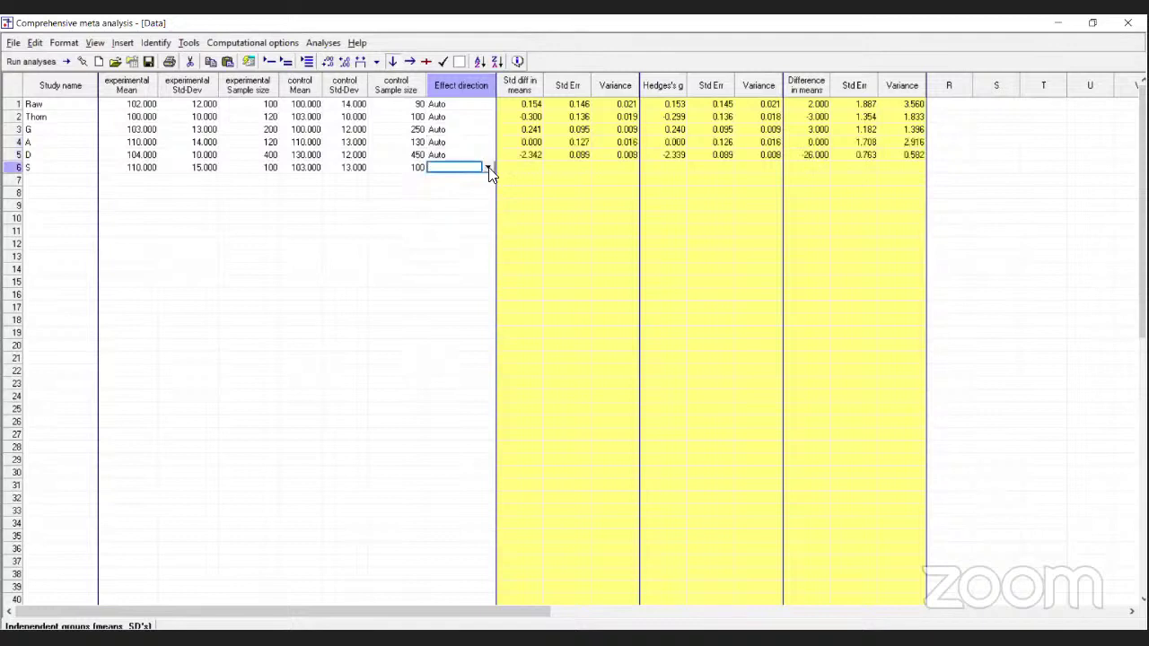
click(487, 168)
click(461, 191)
right_click(43, 162)
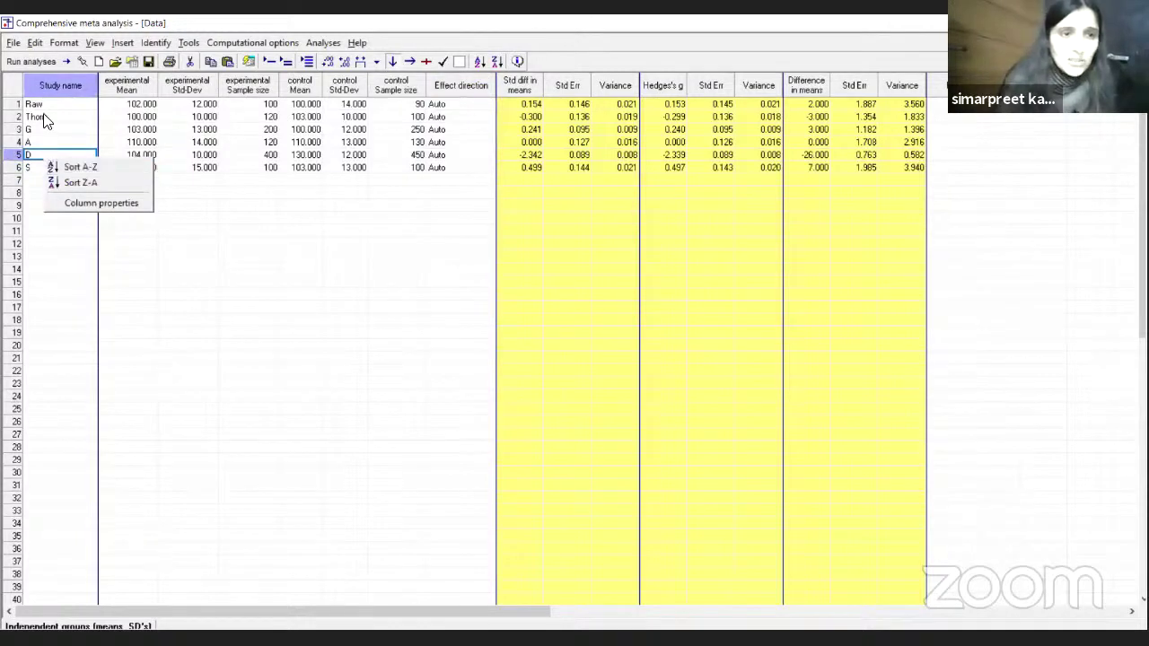
click(32, 47)
click(35, 43)
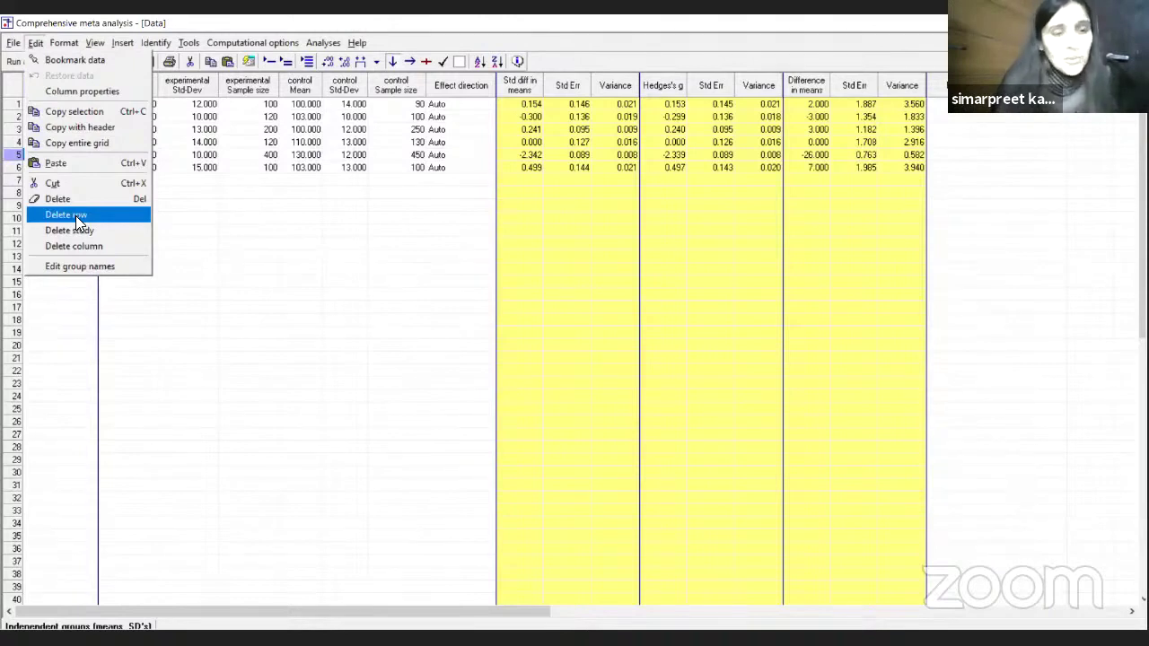
click(182, 220)
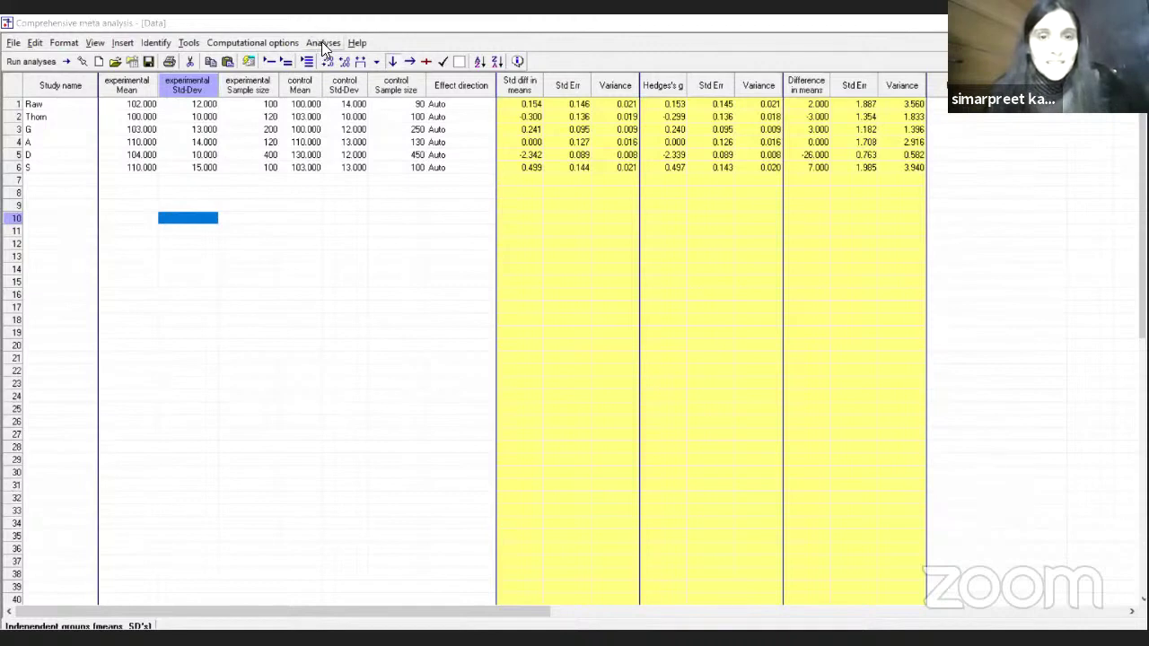
Step: Run the analyses on the six studies and select the fixed model's standardized difference in means
click(356, 196)
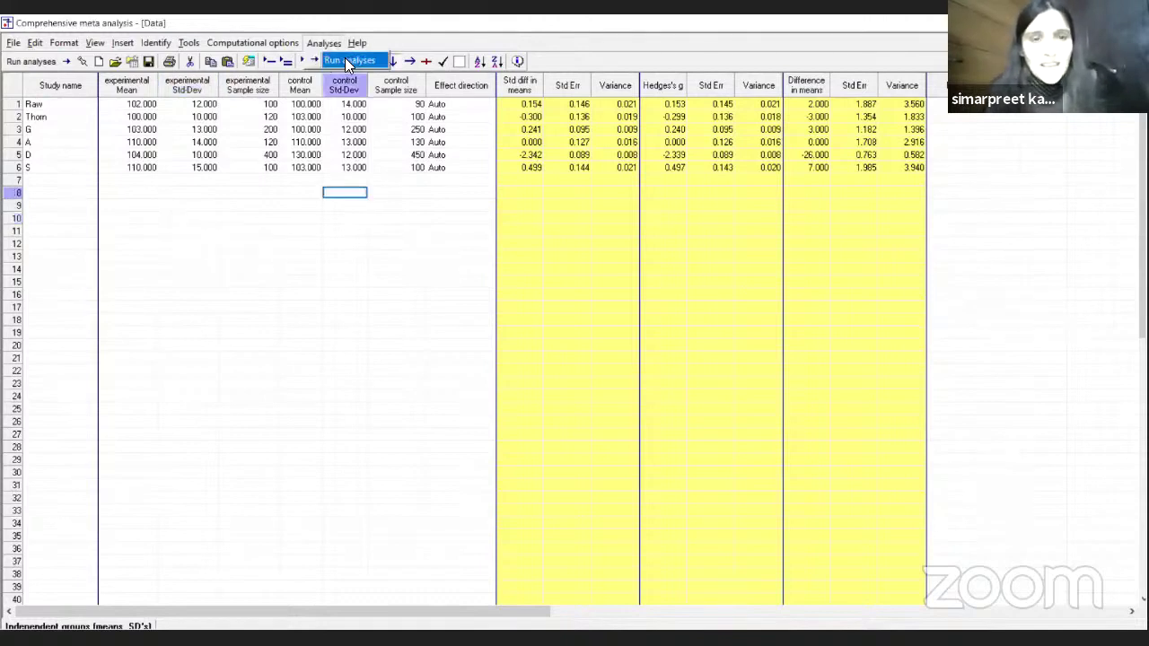
click(345, 59)
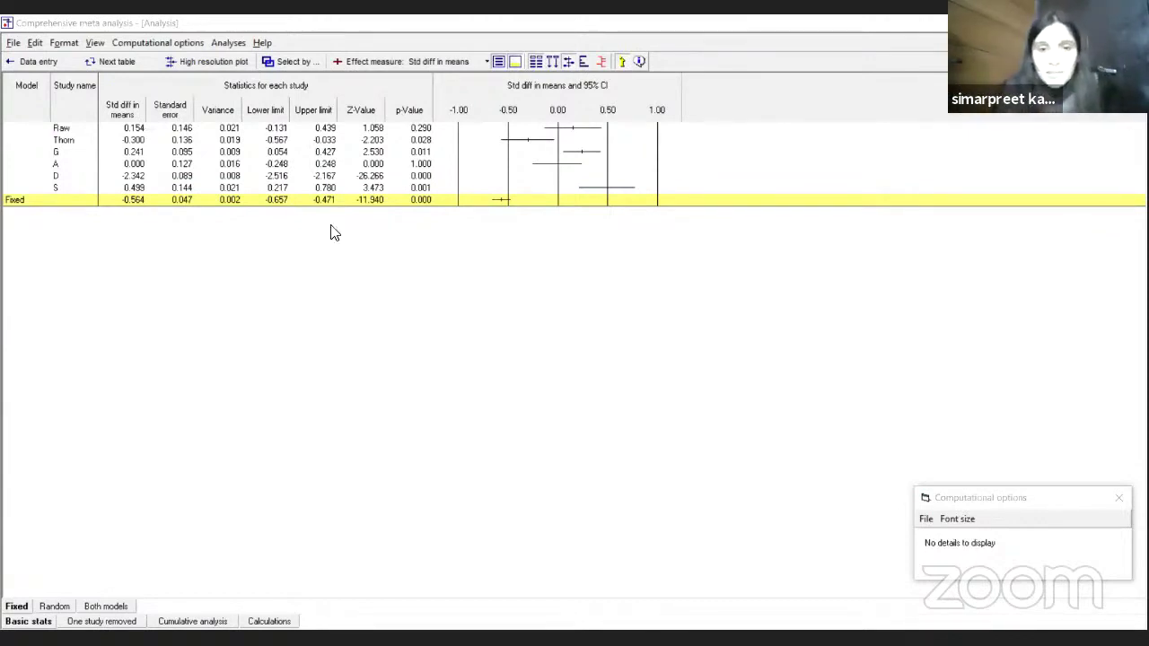
click(135, 201)
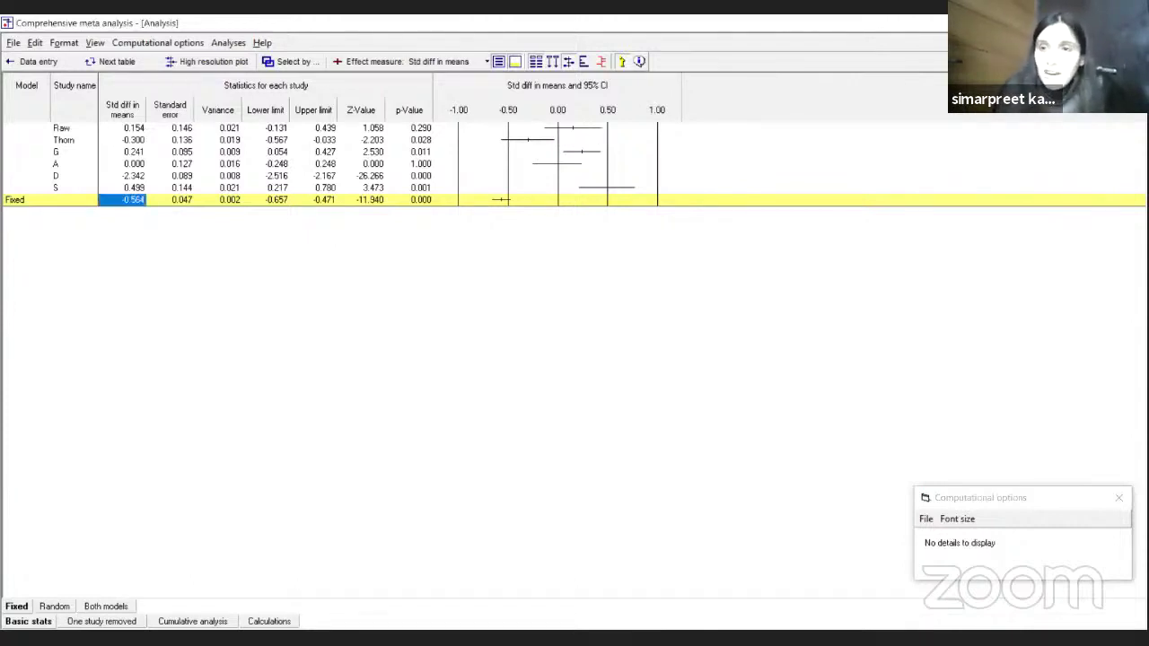
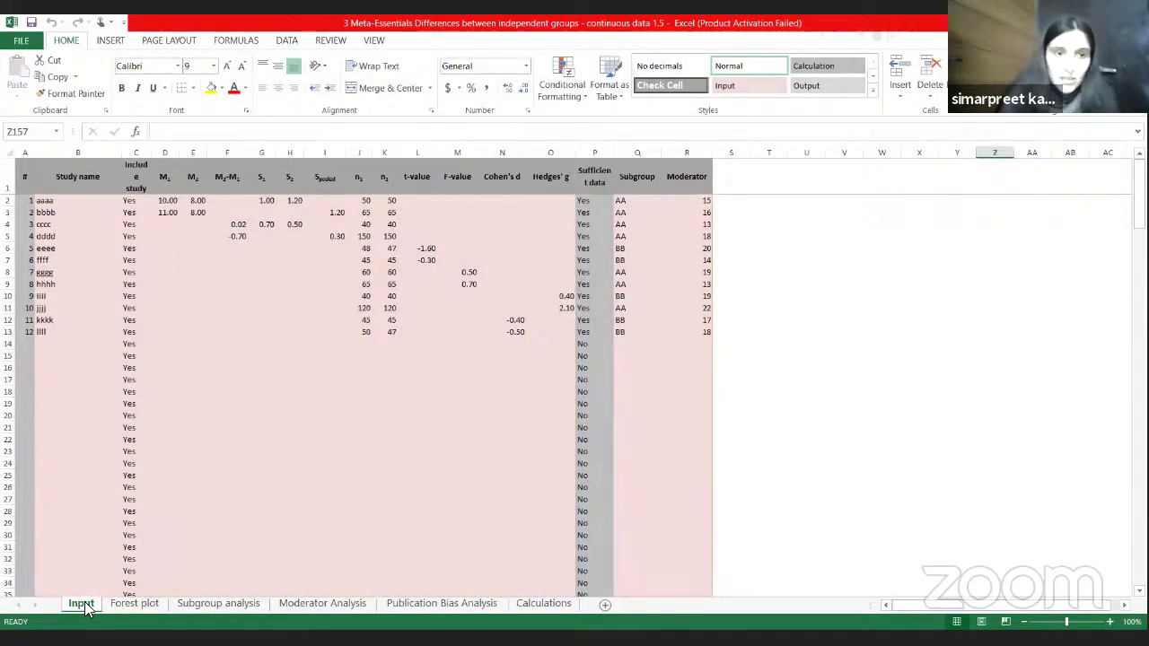
Step: In the Meta-Essentials workbook in Excel, go through the study names from aaaa to llll on the Input sheet
click(52, 203)
key(Down)
key(Down)
key(Down)
key(Down)
key(Down)
key(Down)
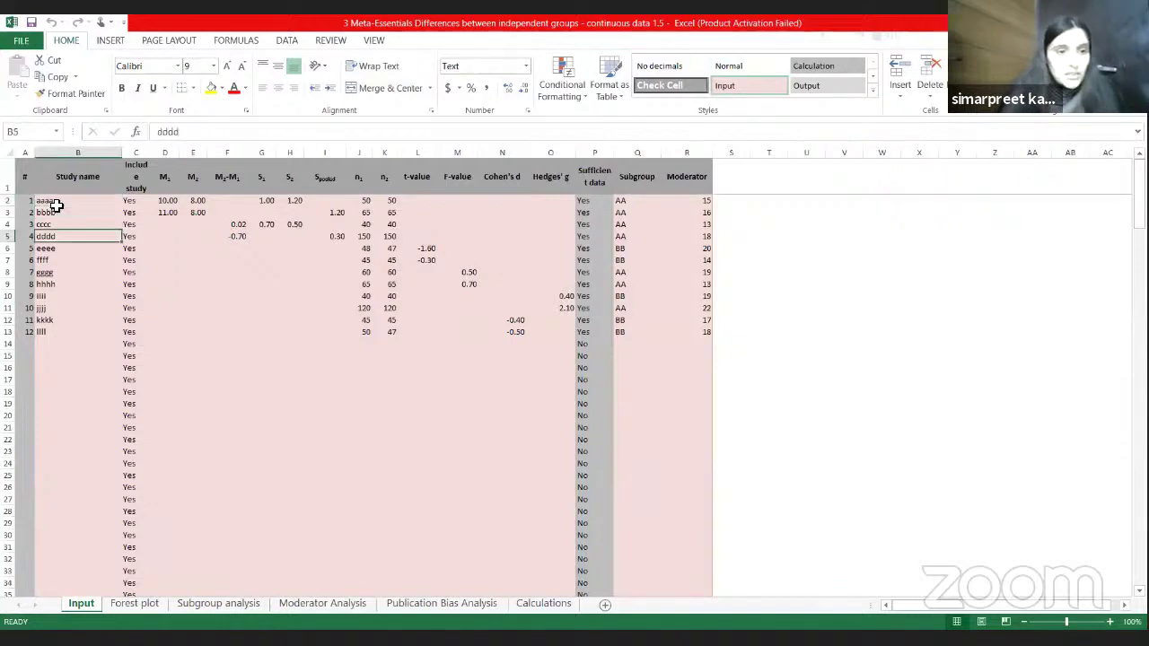
key(Down)
key(Down)
key(Down)
key(Down)
key(Down)
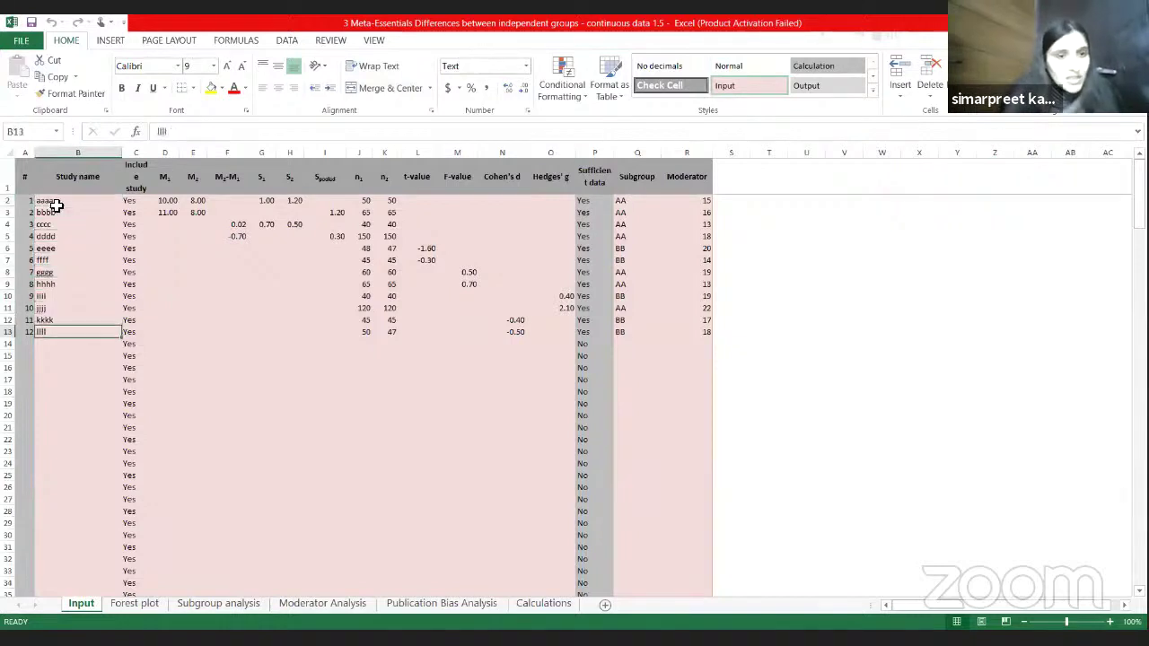
Step: Examine study aaaa's means, standard deviations, sample sizes, sufficient-data formula and inclusion setting on the Input sheet
click(171, 201)
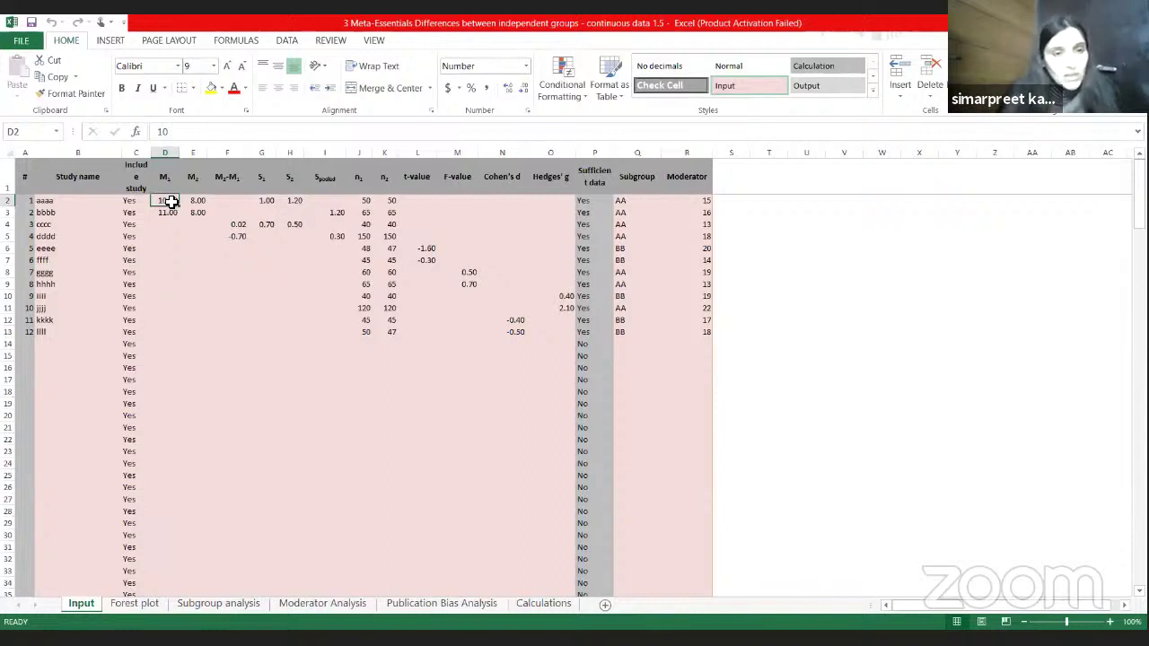
key(Right)
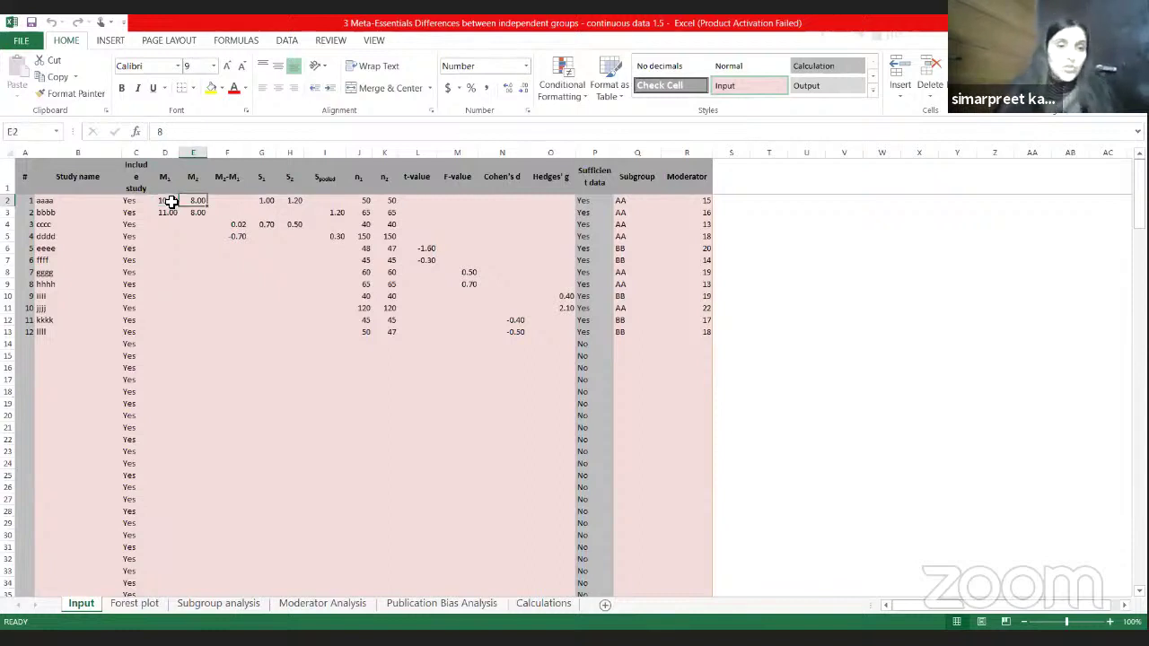
key(Right)
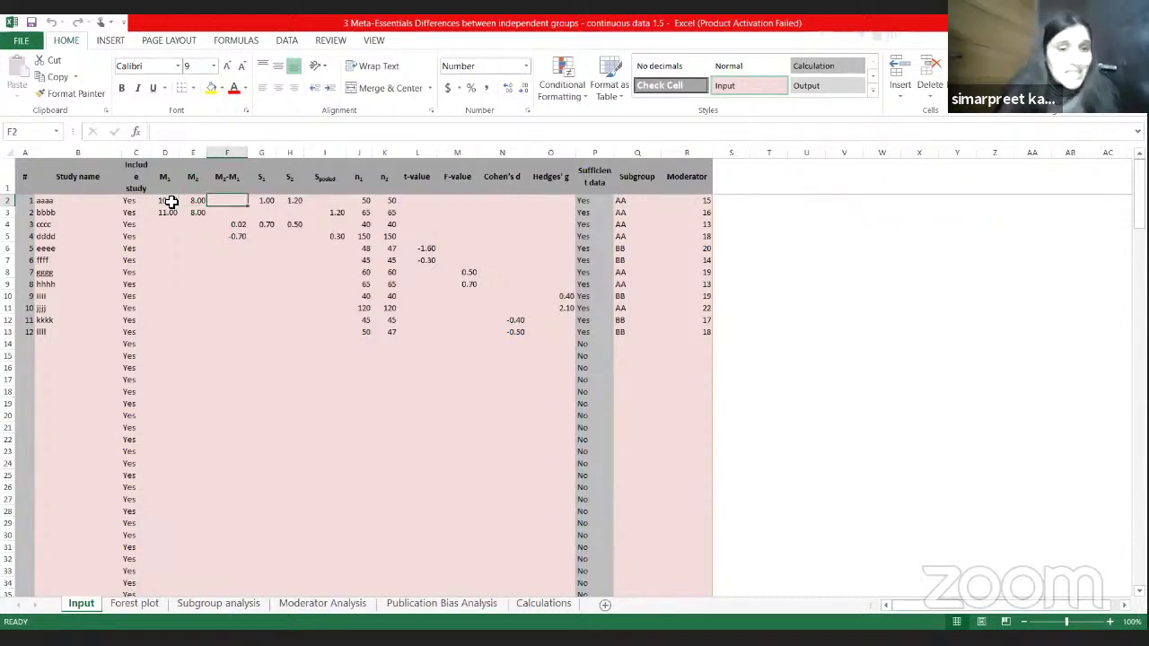
key(Right)
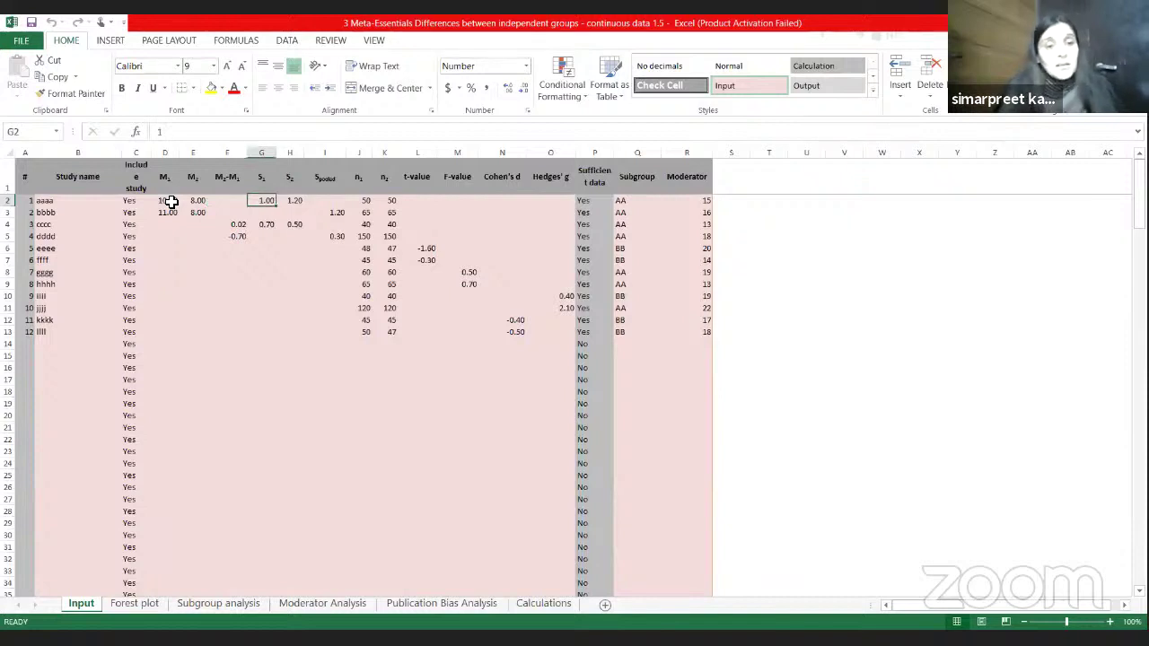
key(Right)
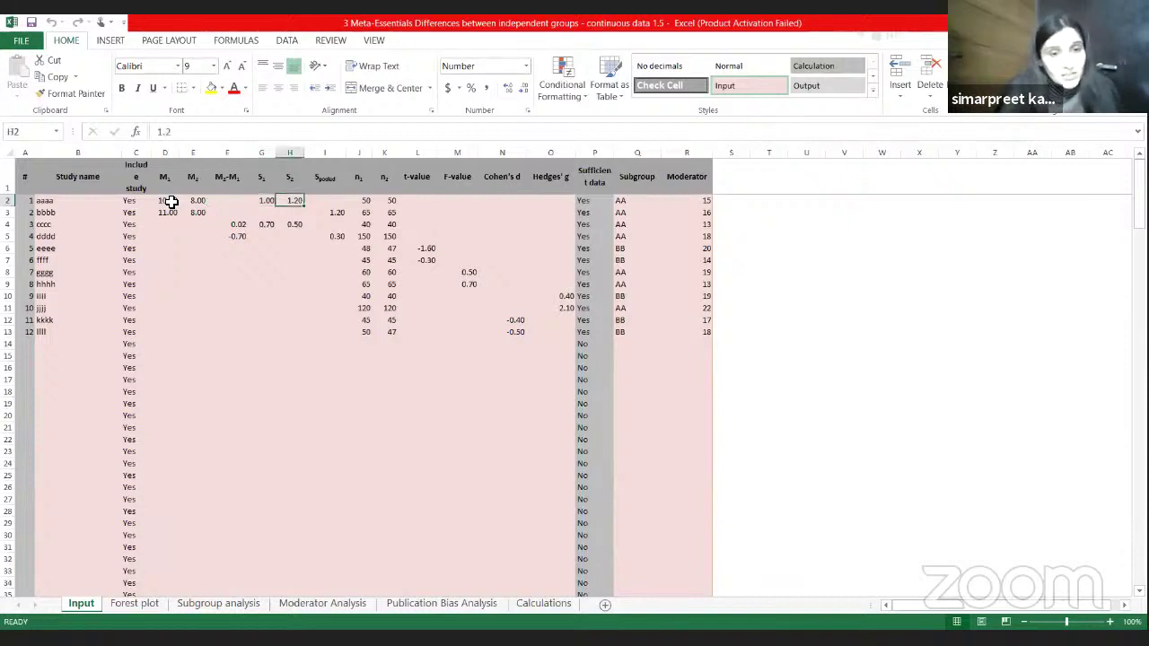
key(Right)
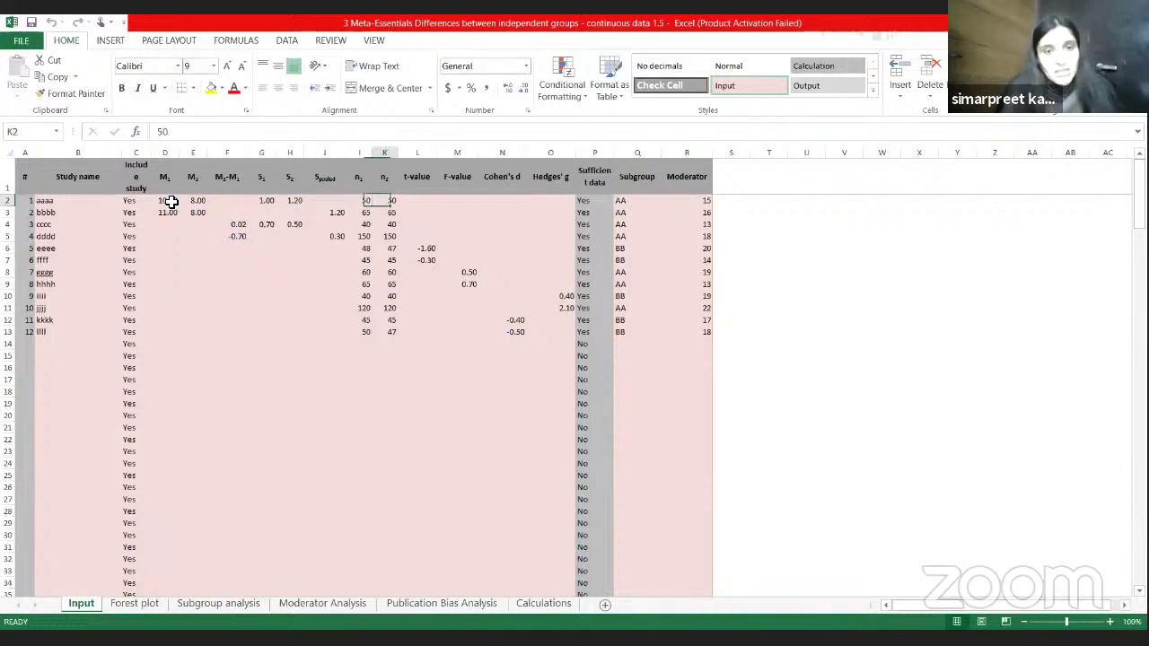
key(Right)
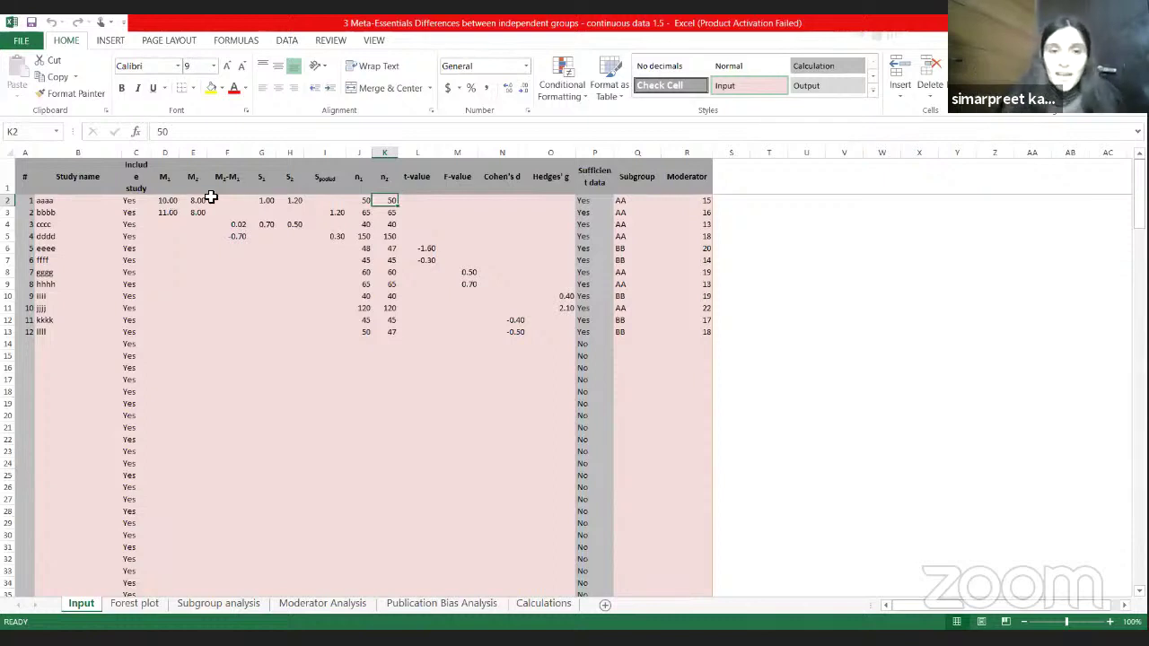
click(585, 200)
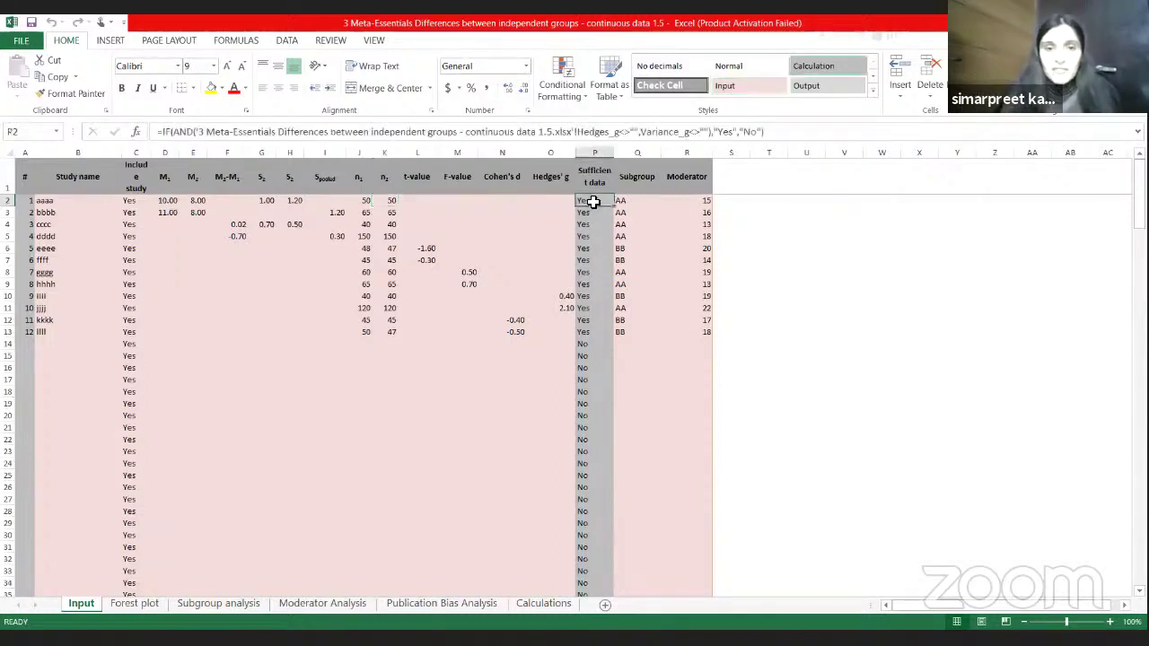
click(131, 200)
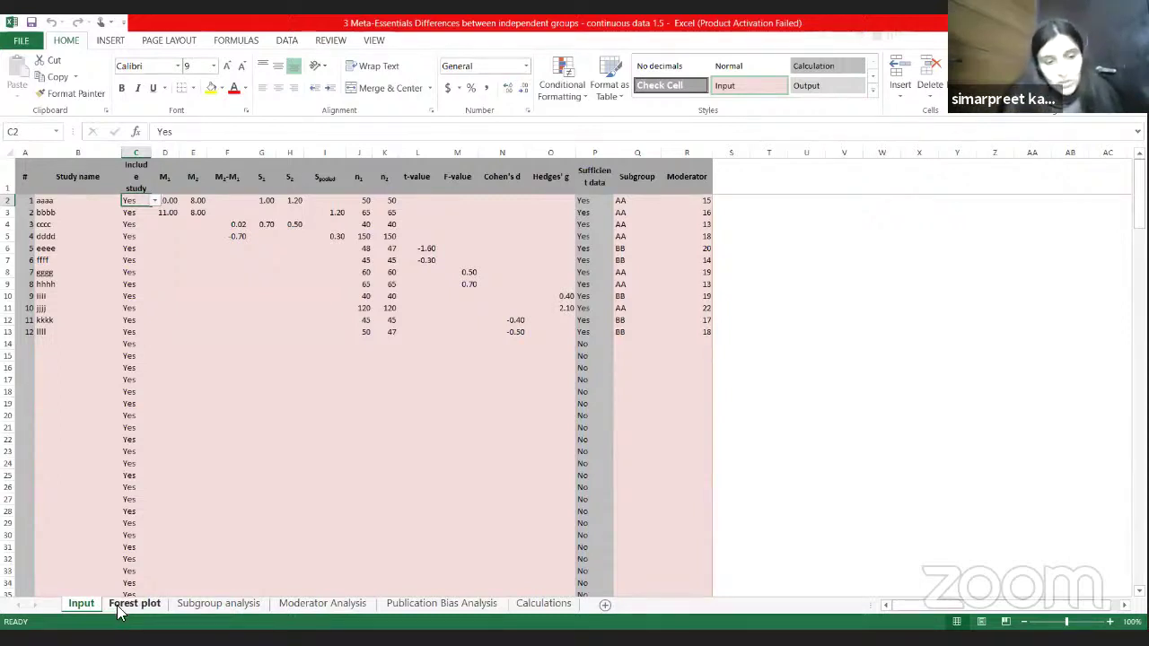
Step: Open the Forest plot sheet and examine the study effects and combined effect size in the Effect Size chart
click(120, 610)
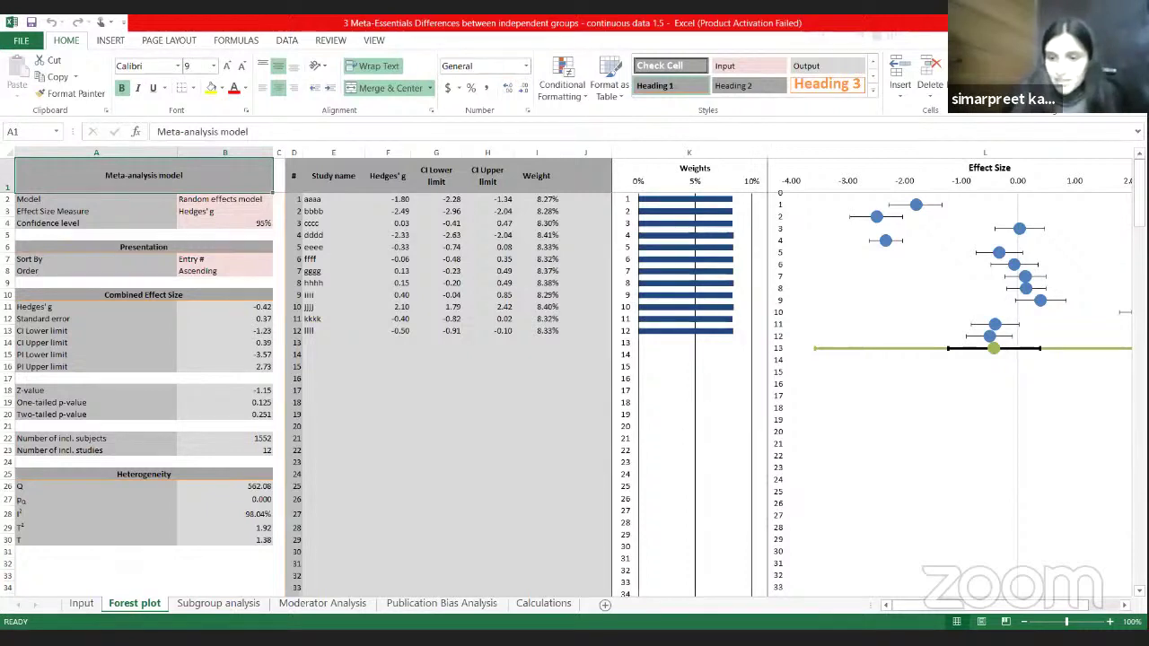
scroll(736, 357, right, 2)
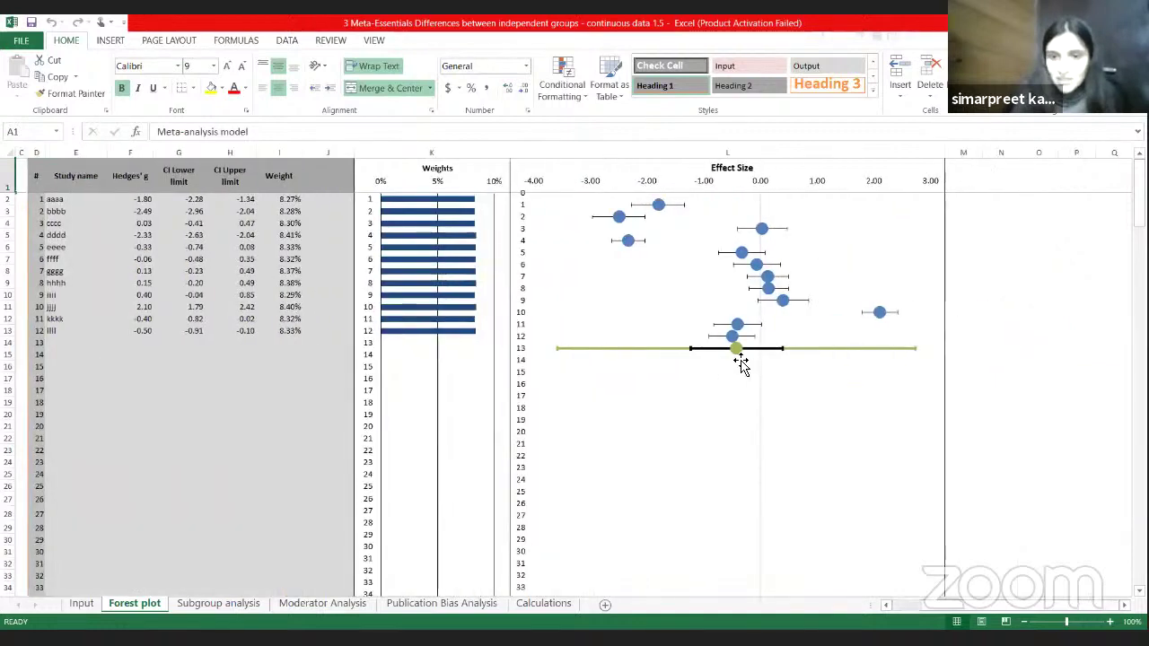
mouse_move(736, 357)
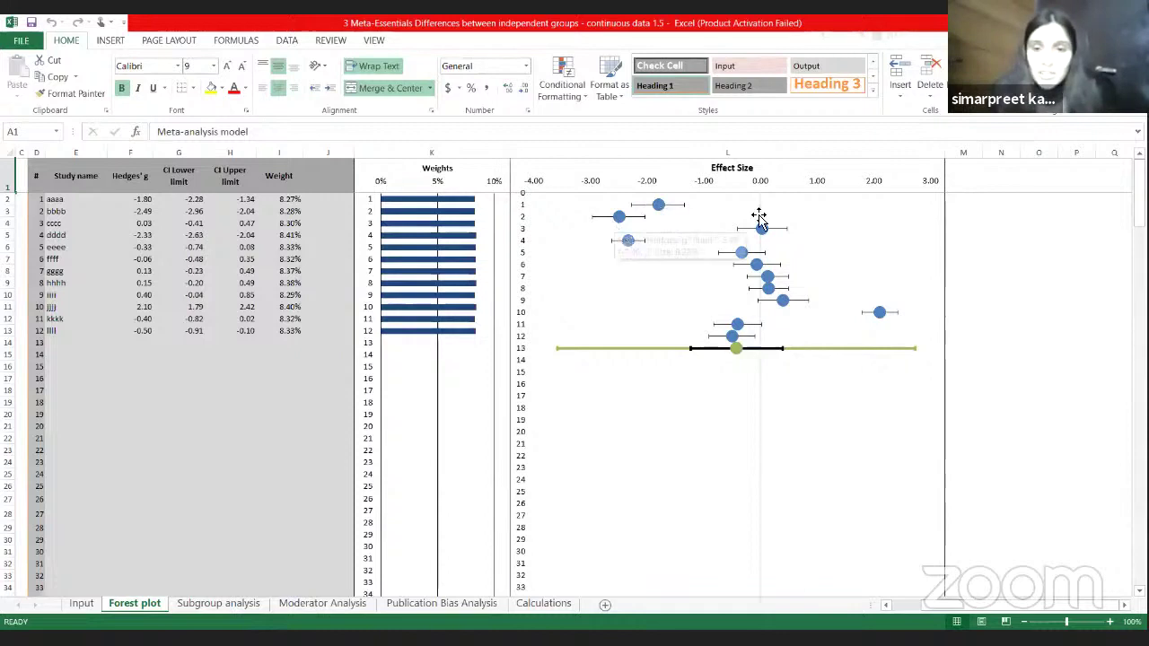
mouse_move(734, 255)
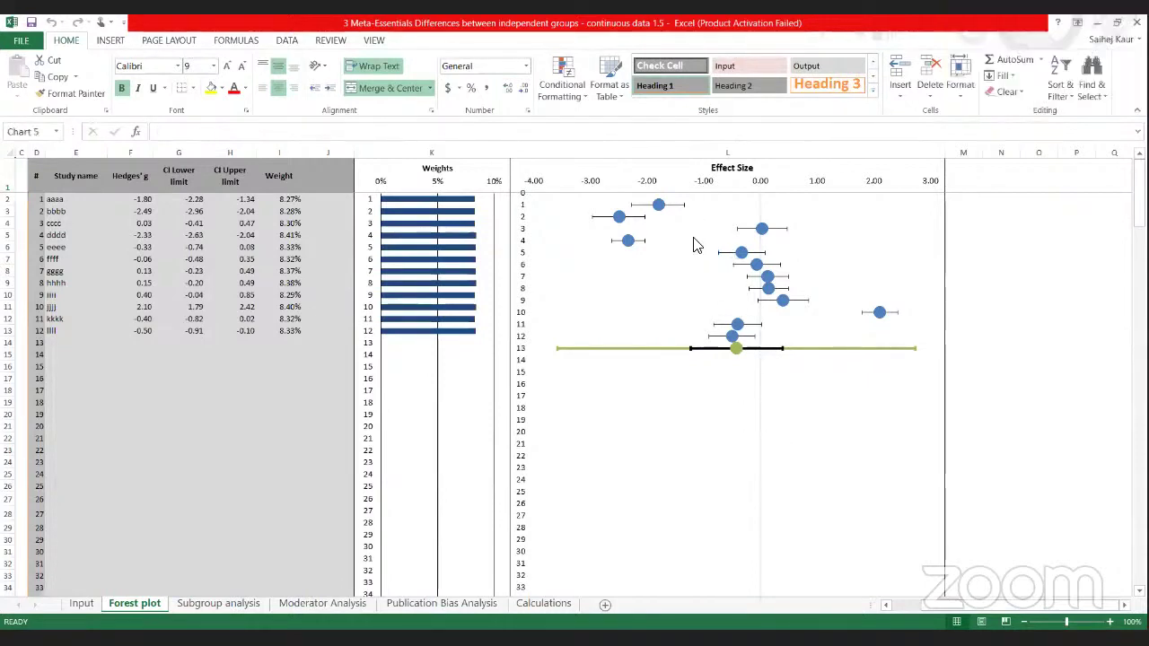
Step: Move the plot area of the Effect Size chart slightly downward
right_click(695, 243)
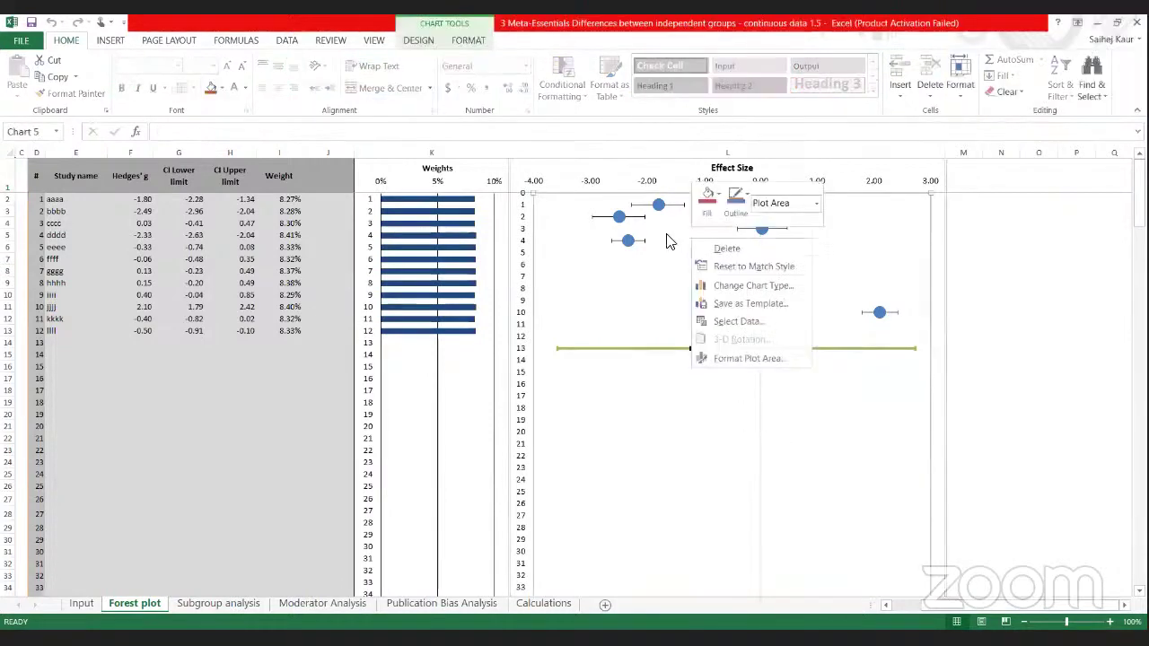
click(669, 242)
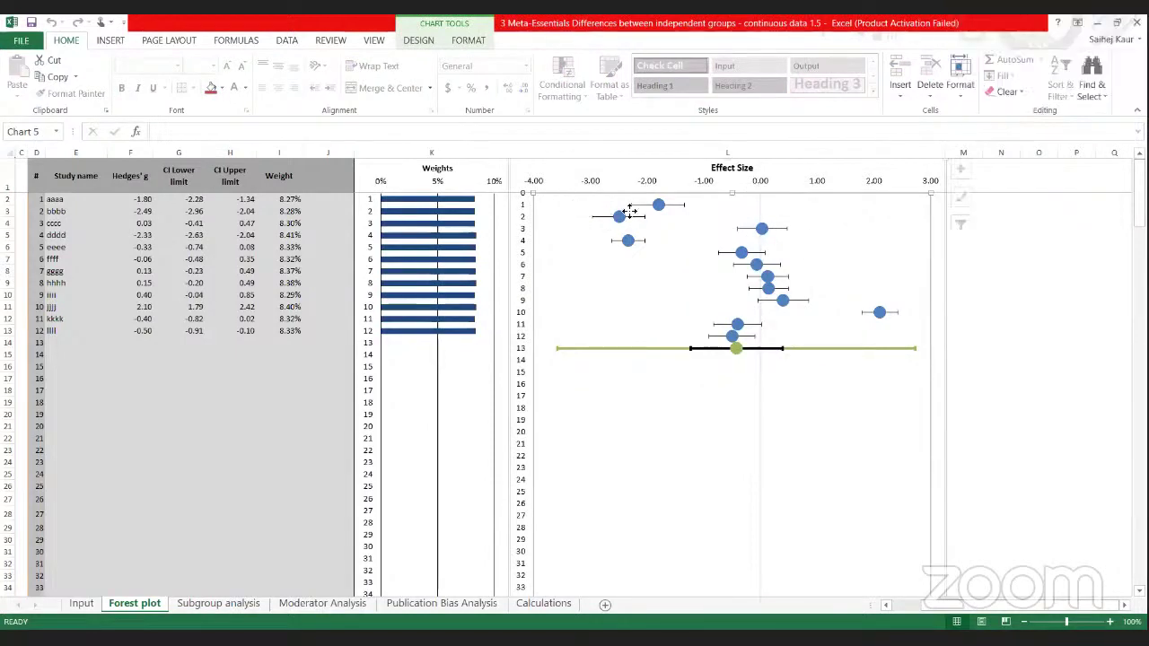
drag(679, 218, 669, 225)
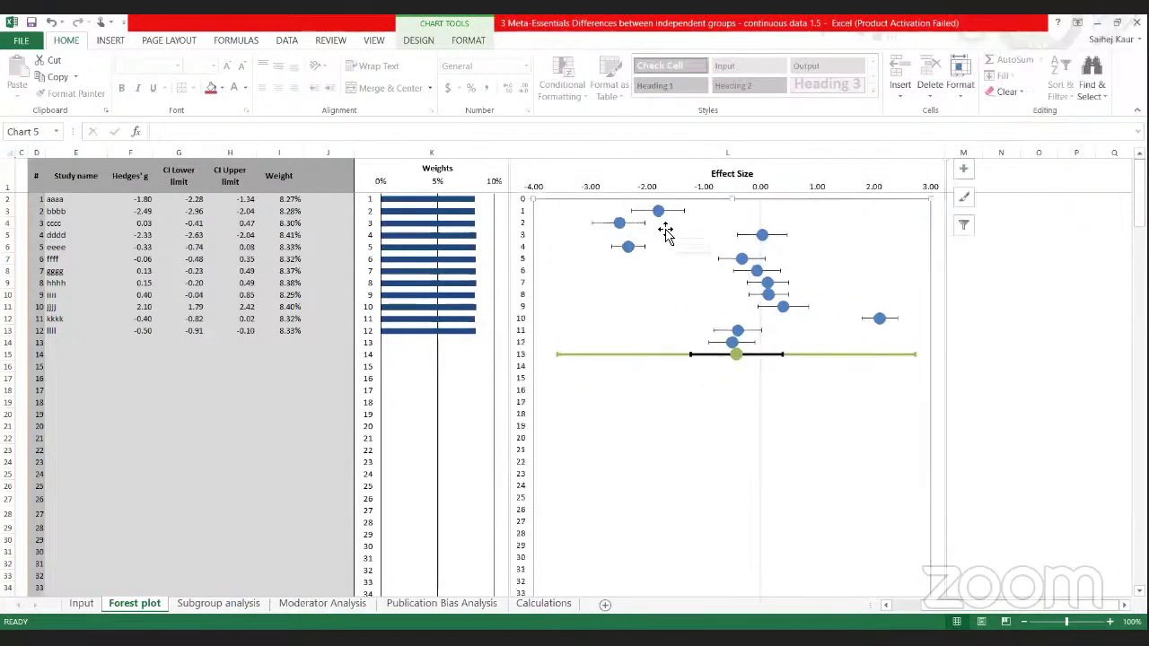
Step: Inspect the data series behind the Effect Size chart and close its data source settings without changes
right_click(666, 232)
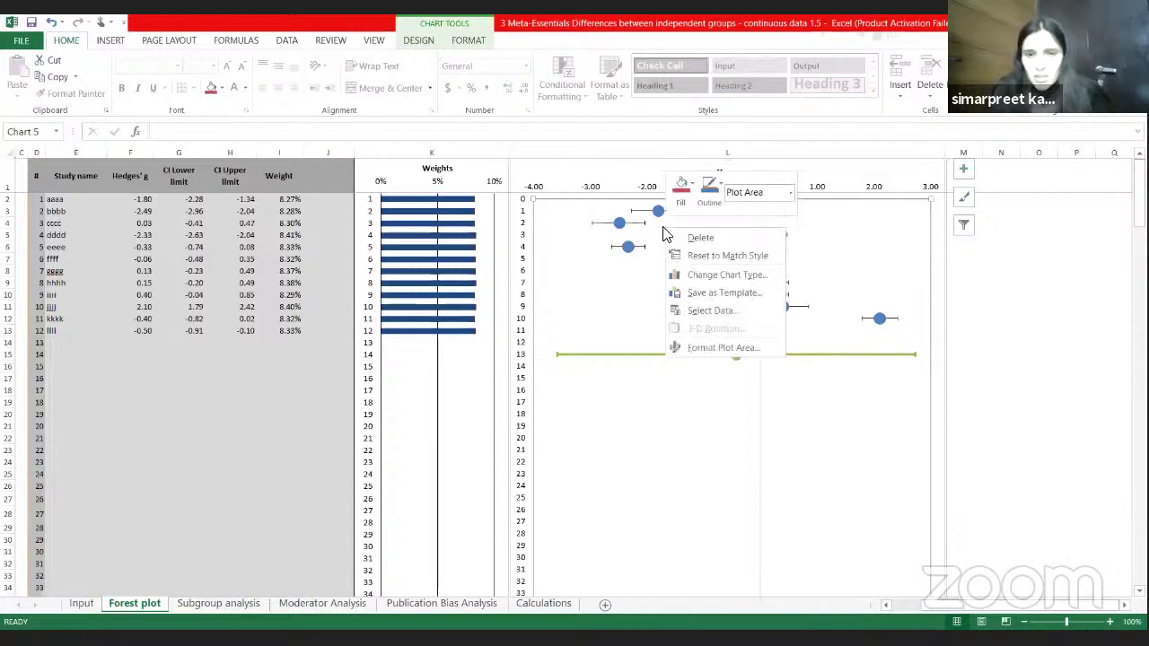
click(714, 310)
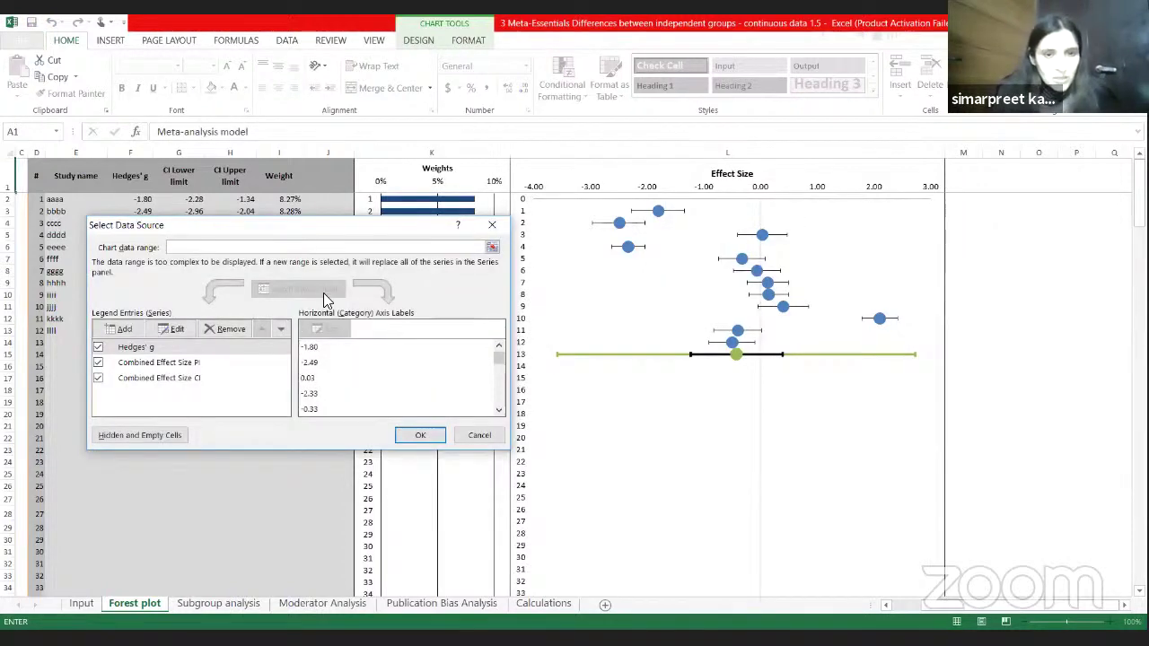
click(497, 226)
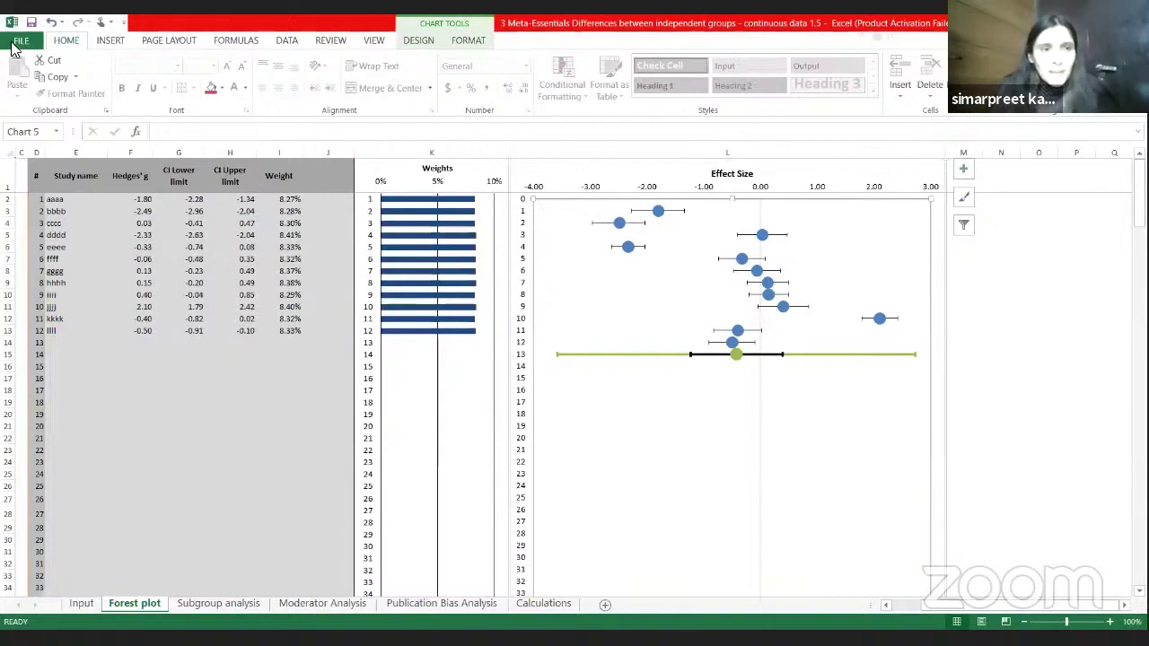
click(20, 42)
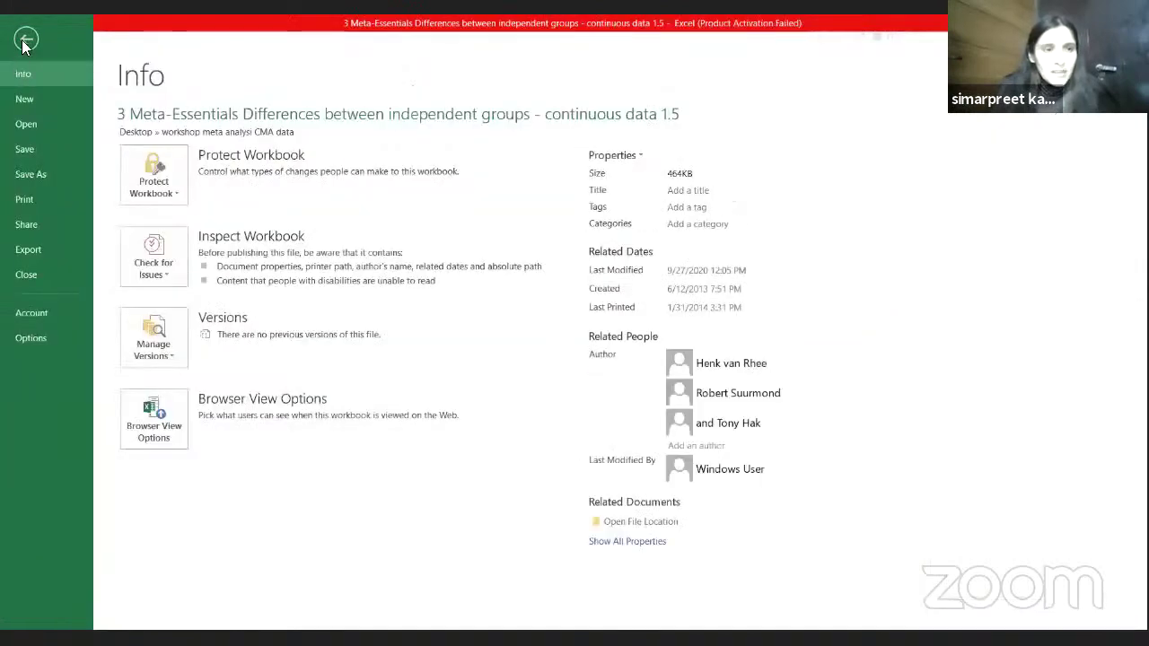
click(25, 42)
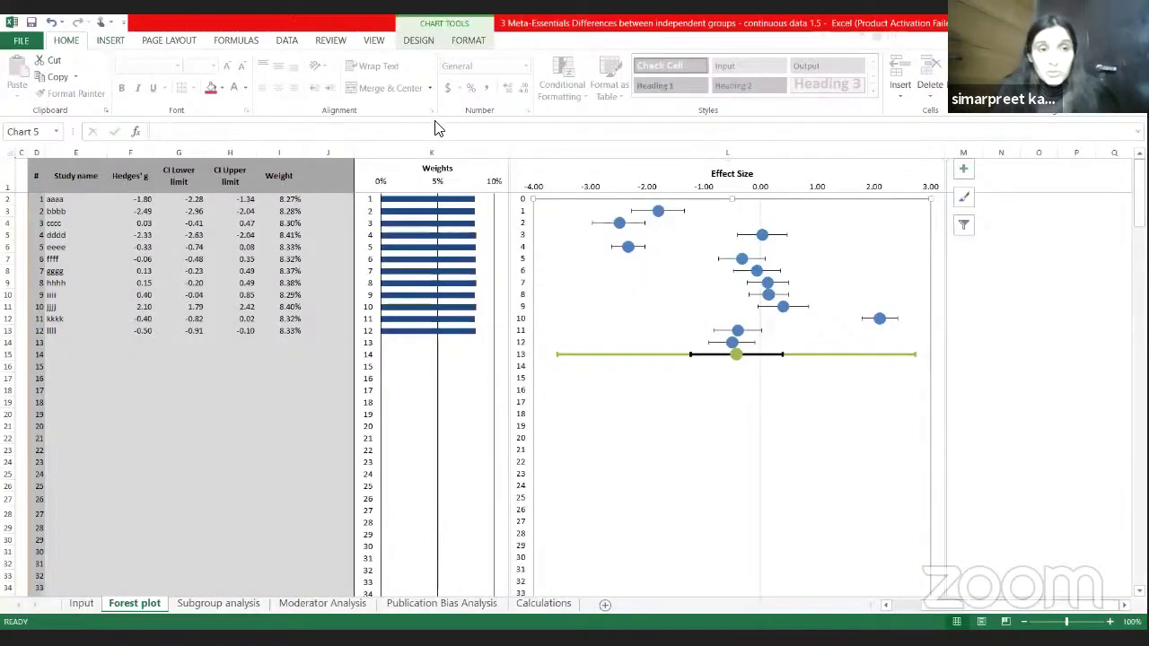
mouse_move(654, 218)
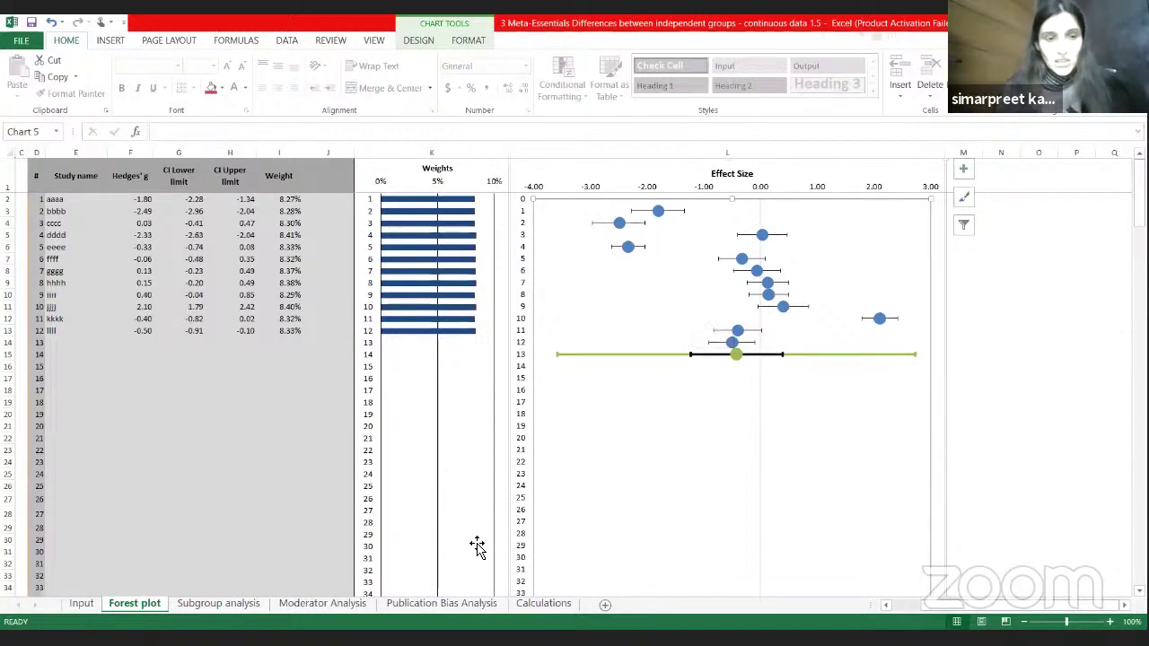
Step: Check the Input sheet, return to the Forest plot sheet and examine the meta-analysis model setting and its available options
click(81, 607)
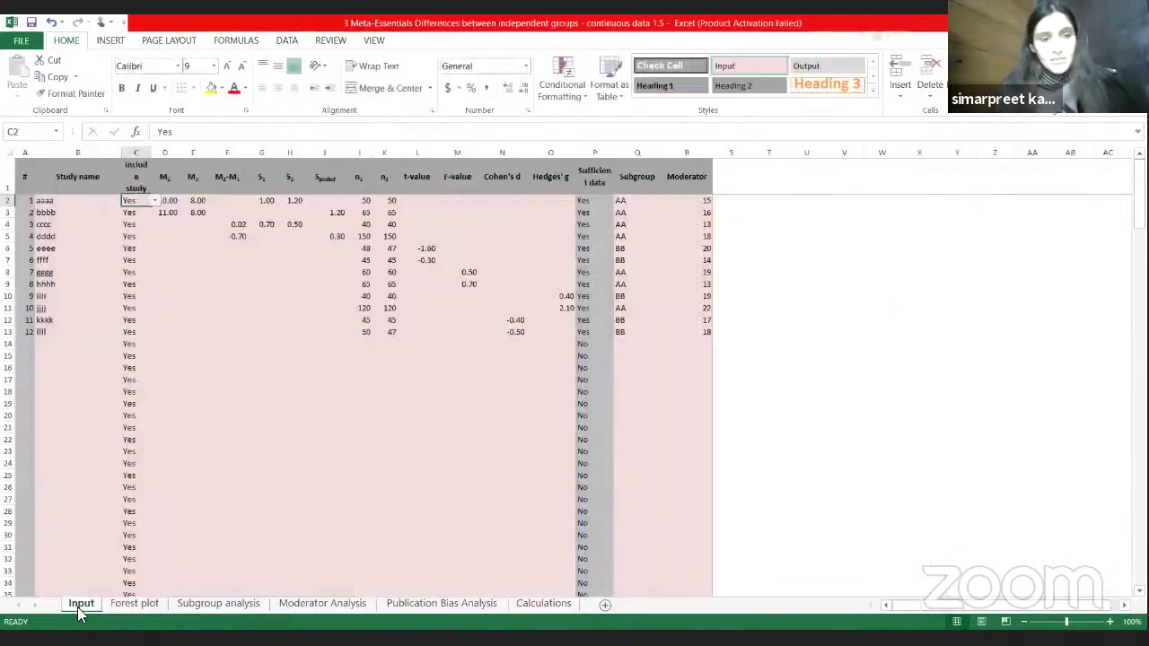
click(134, 603)
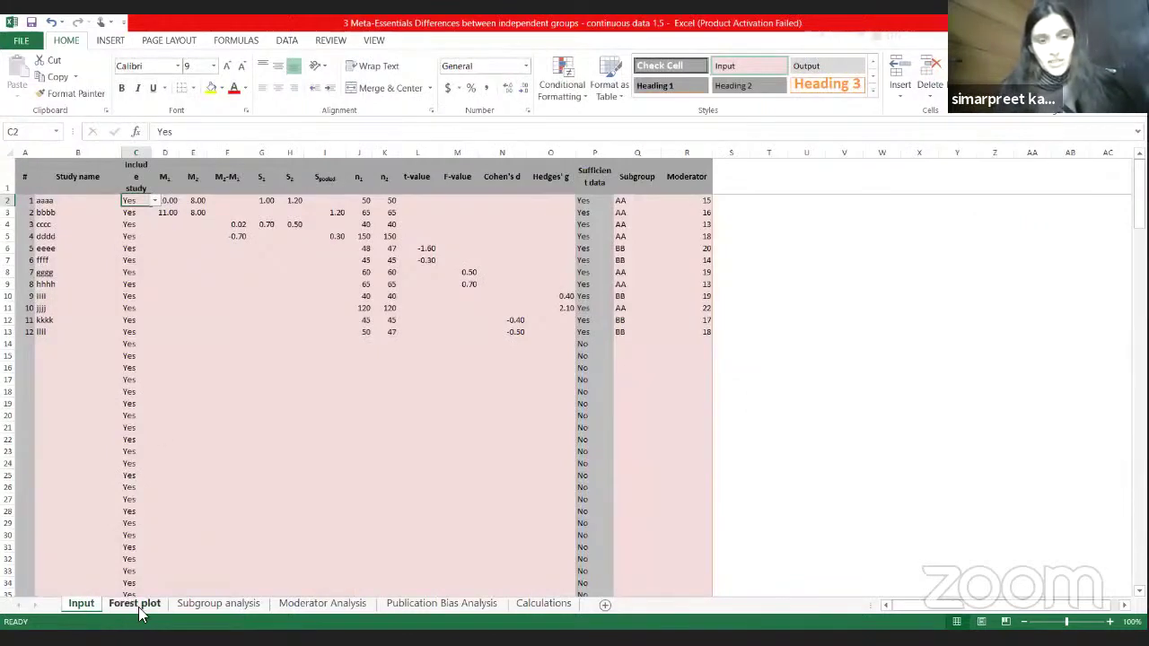
click(904, 610)
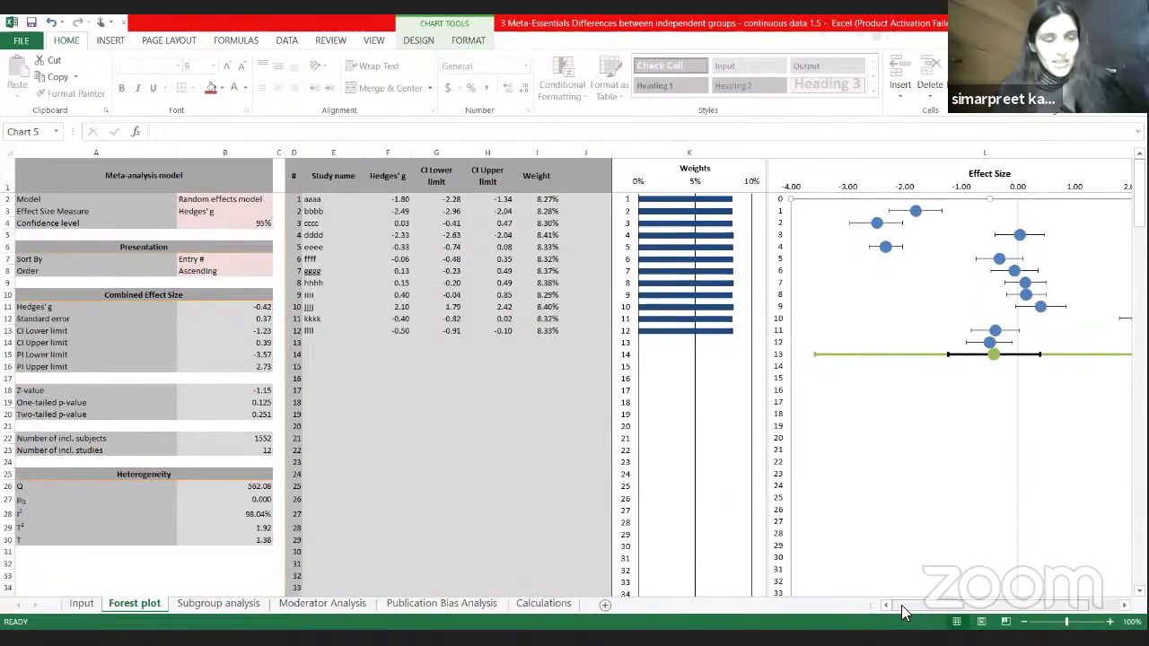
click(160, 201)
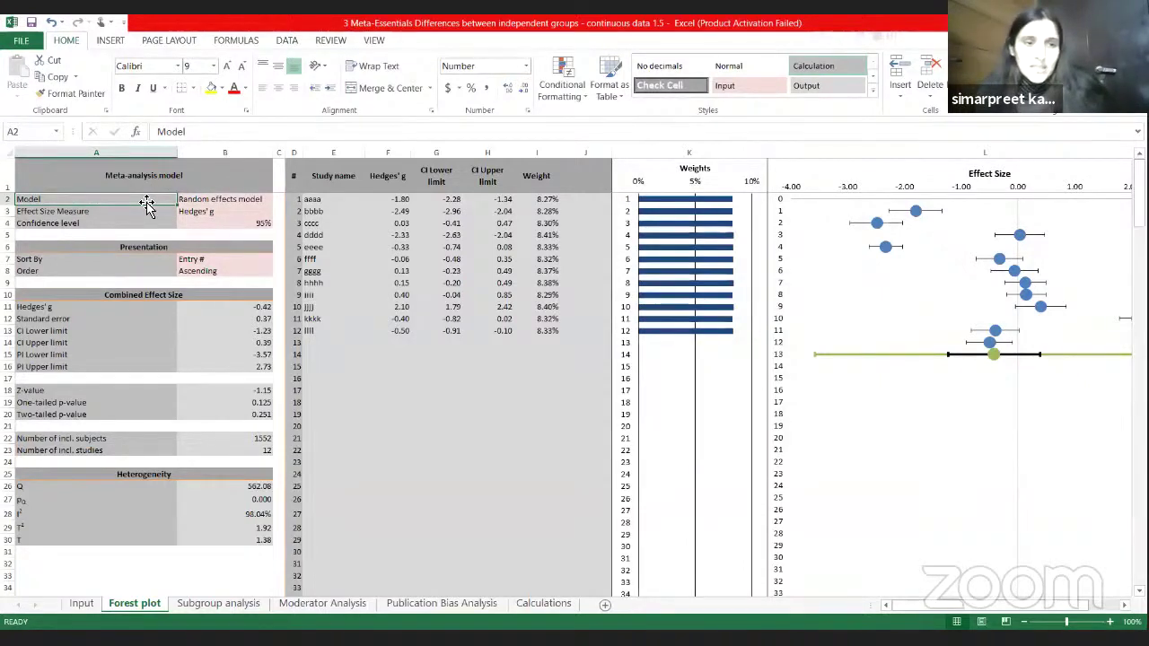
click(232, 199)
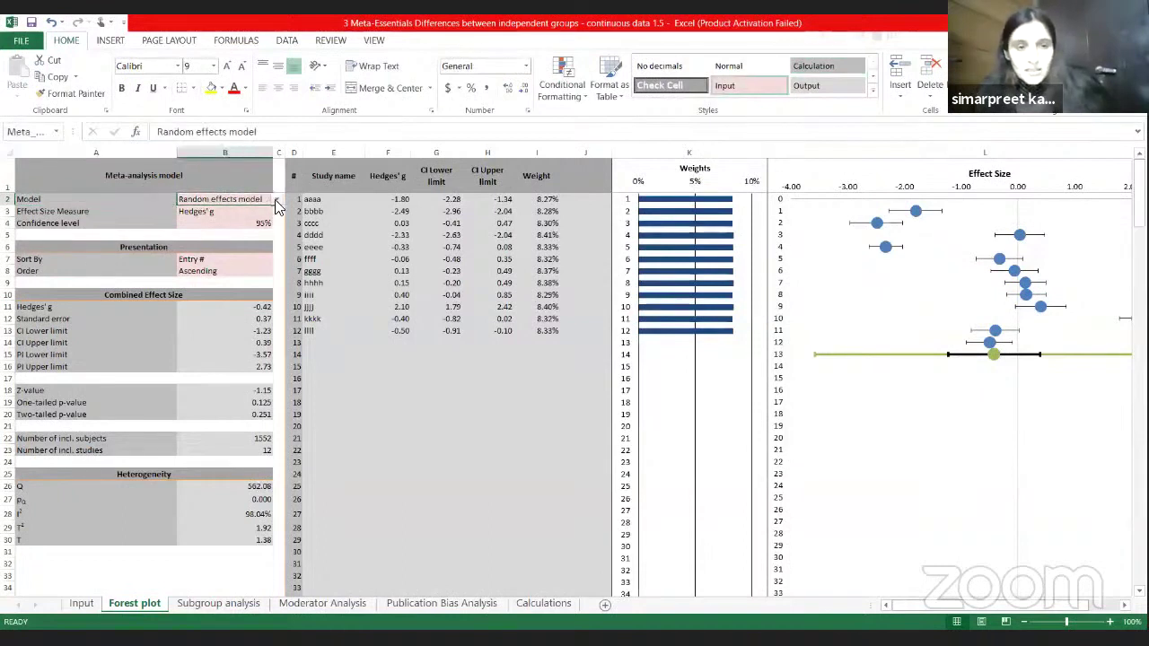
click(277, 204)
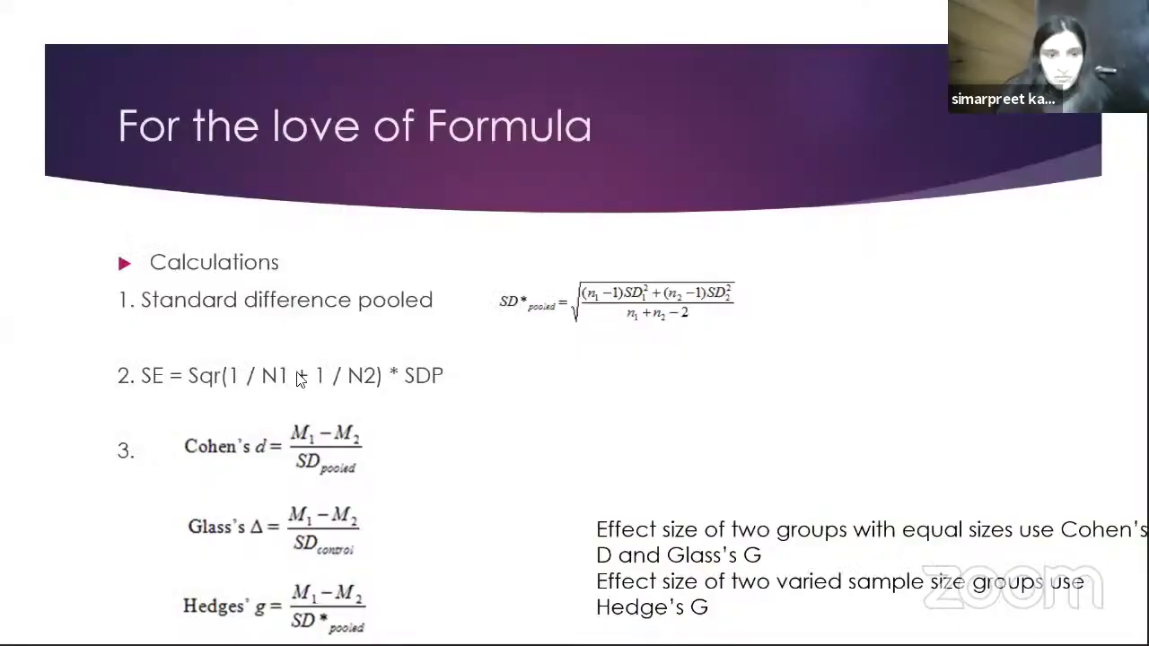
key(Right)
key(Right)
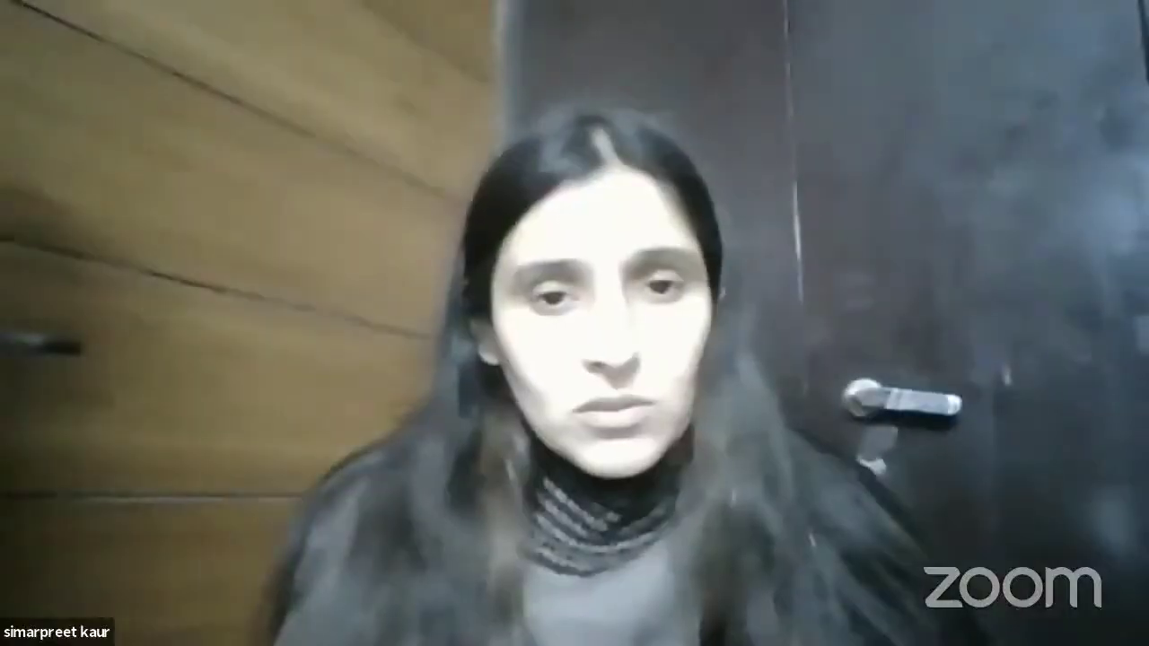
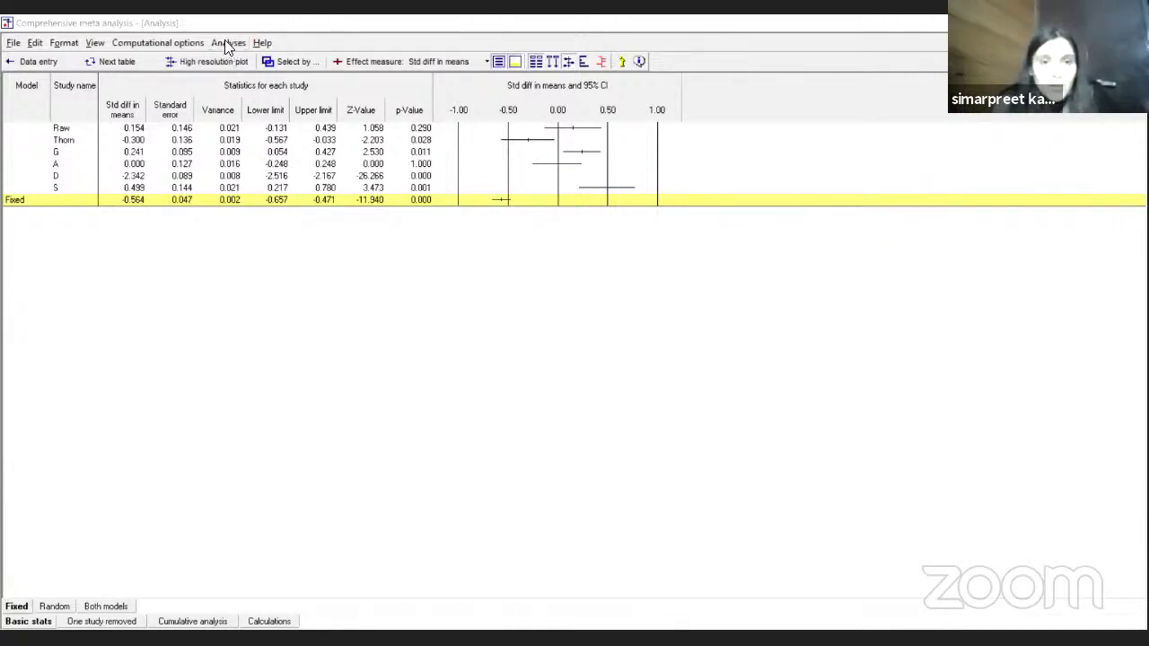
Step: In Comprehensive Meta-Analysis, show the model summary table and examine the fixed and random models' number of studies and point estimates
click(230, 130)
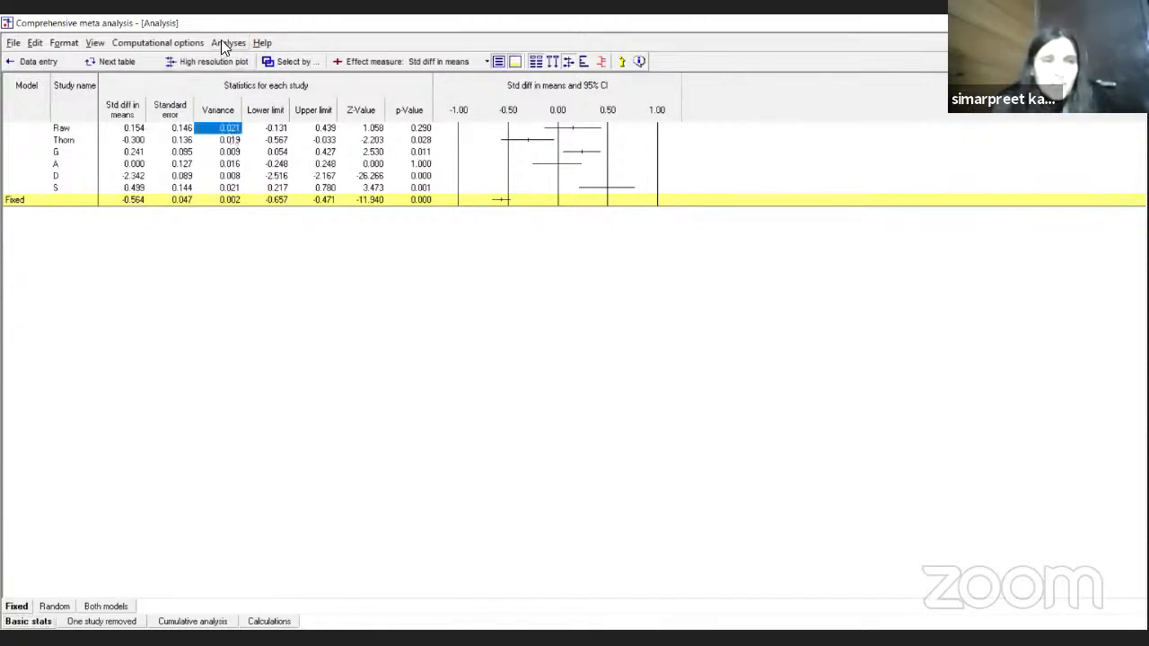
click(113, 61)
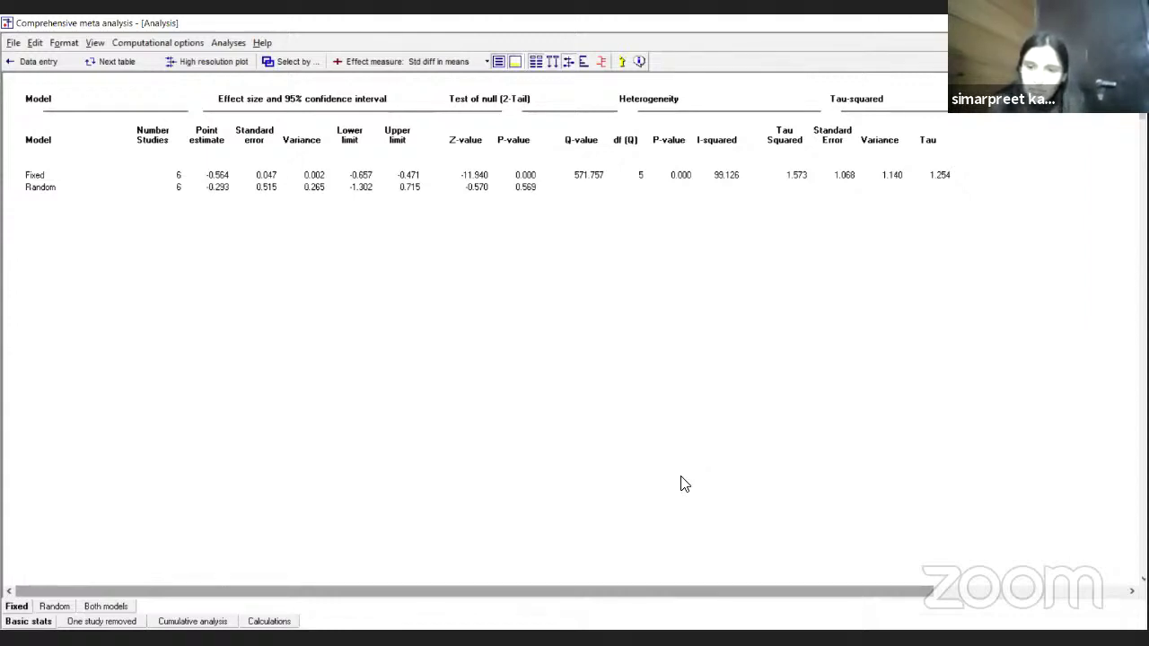
click(564, 323)
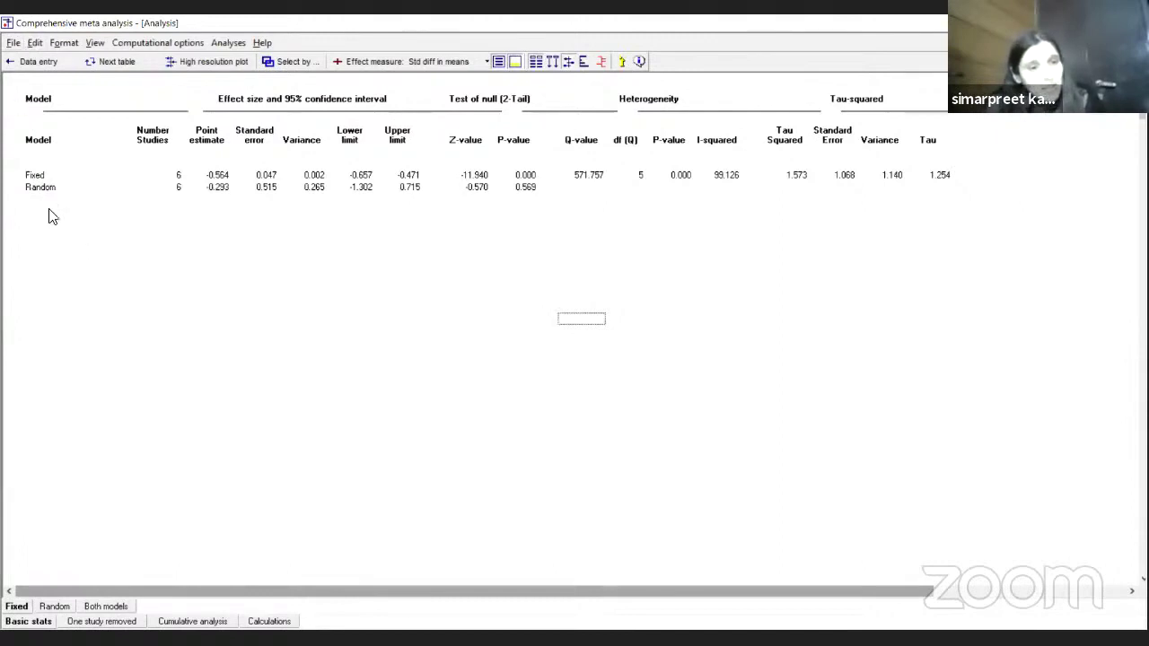
click(36, 179)
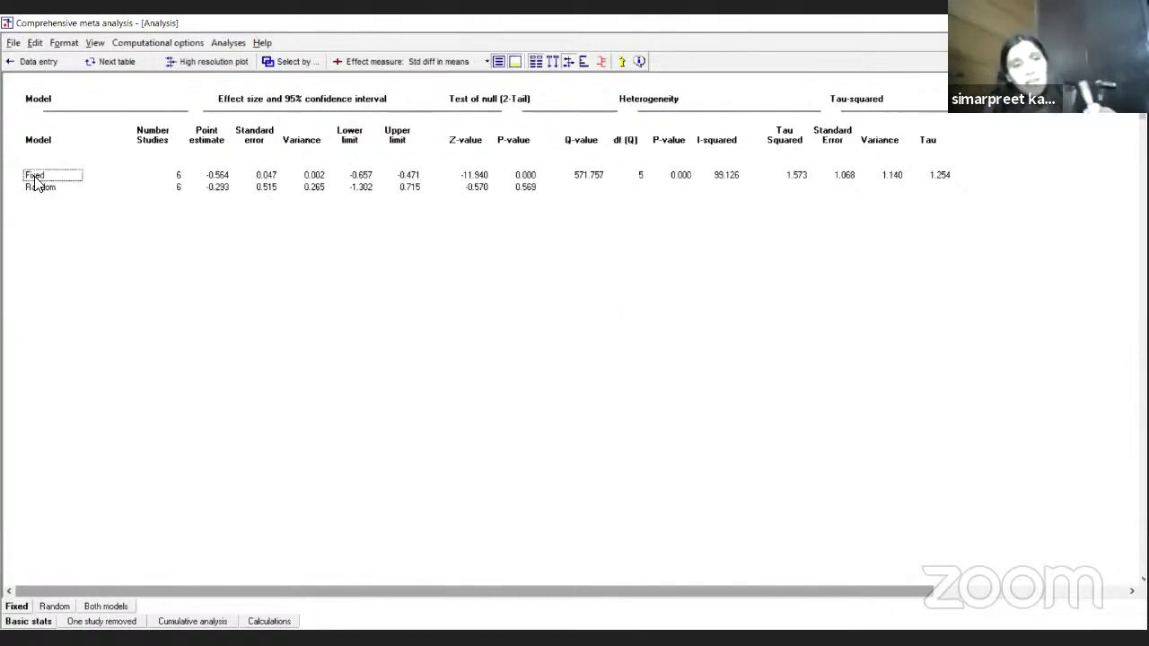
click(47, 190)
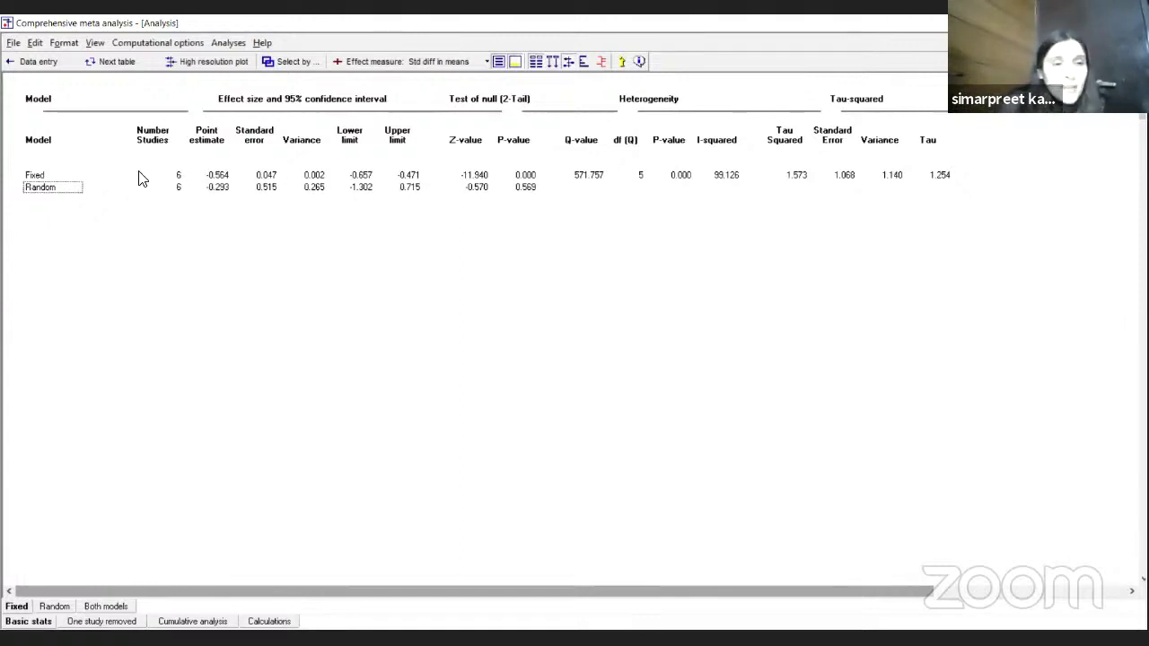
click(176, 178)
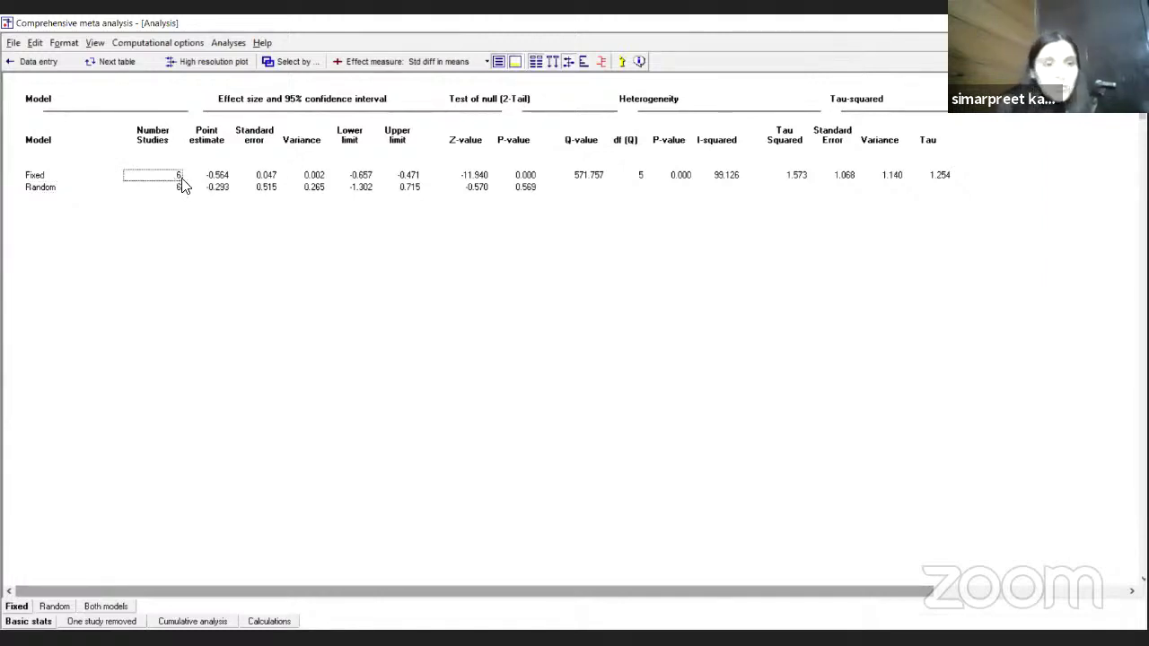
click(212, 180)
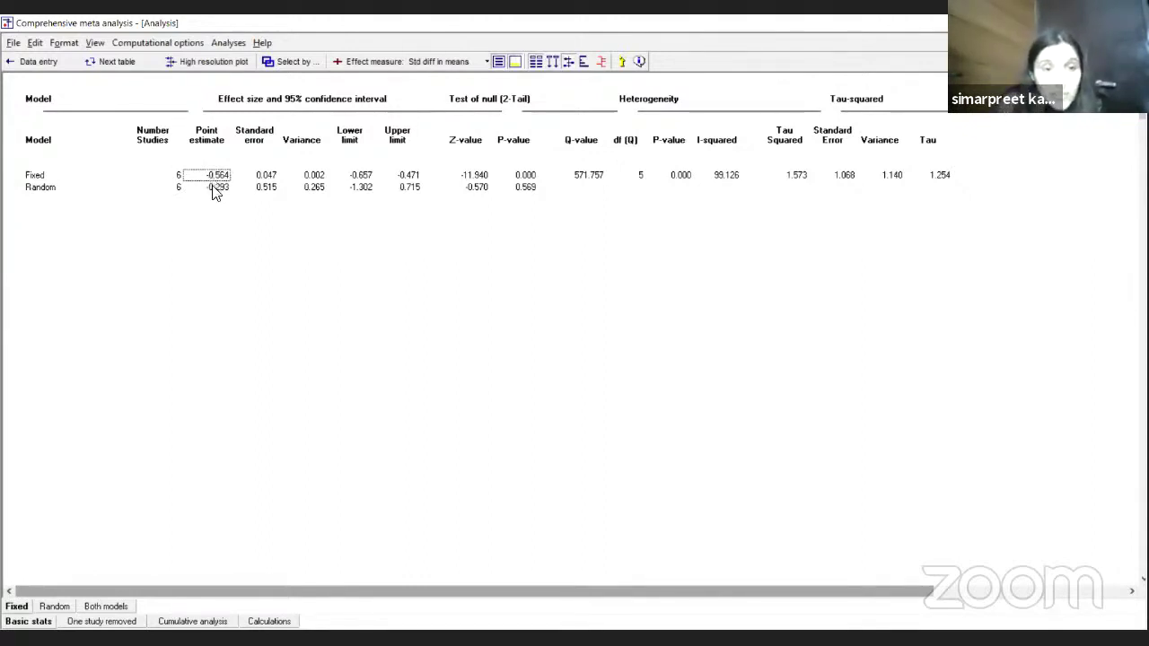
click(215, 187)
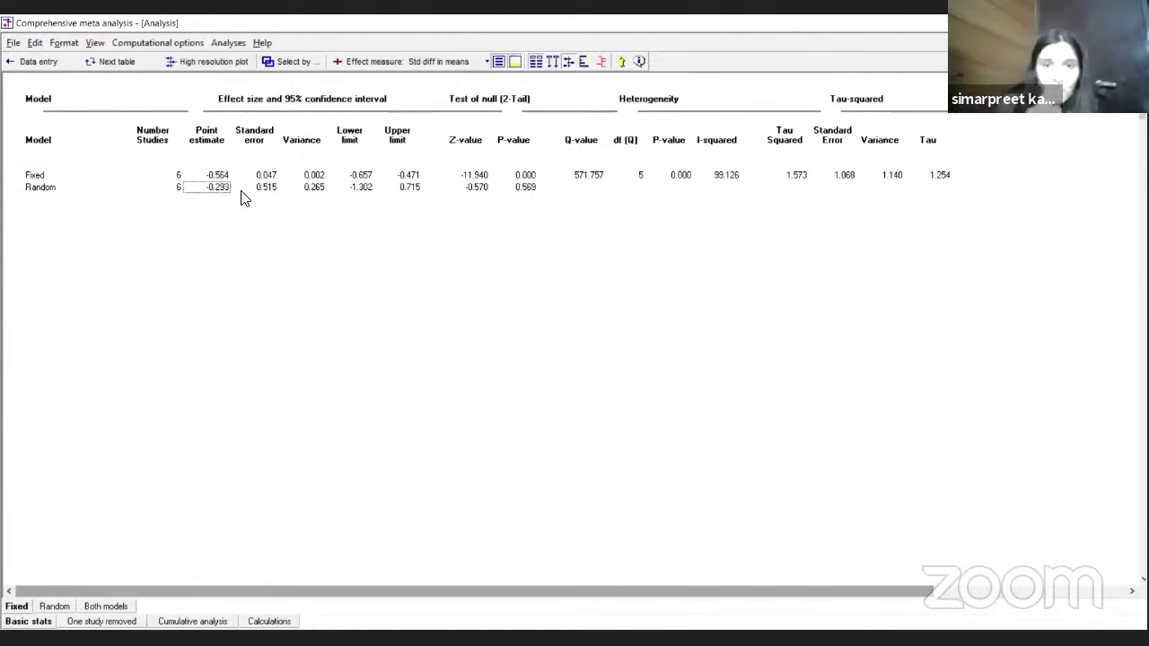
Step: Examine the fixed model's heterogeneity statistics: Q-value, degrees of freedom, P-value and I-squared
click(590, 177)
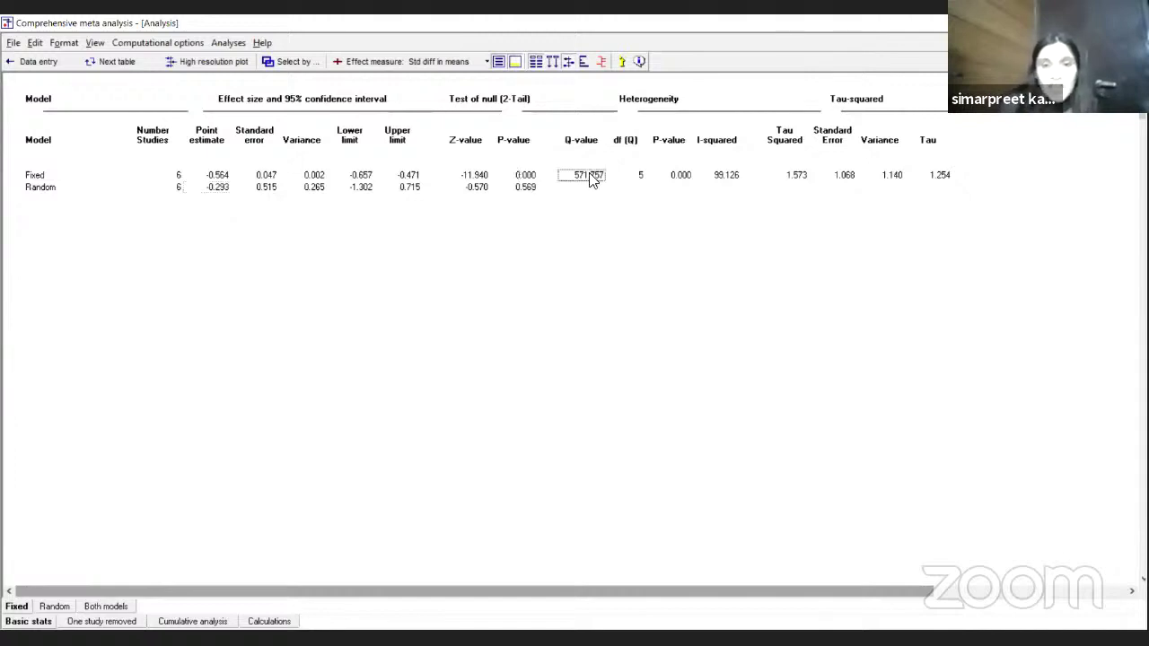
key(shift+Right)
key(shift+Right)
key(shift+Right)
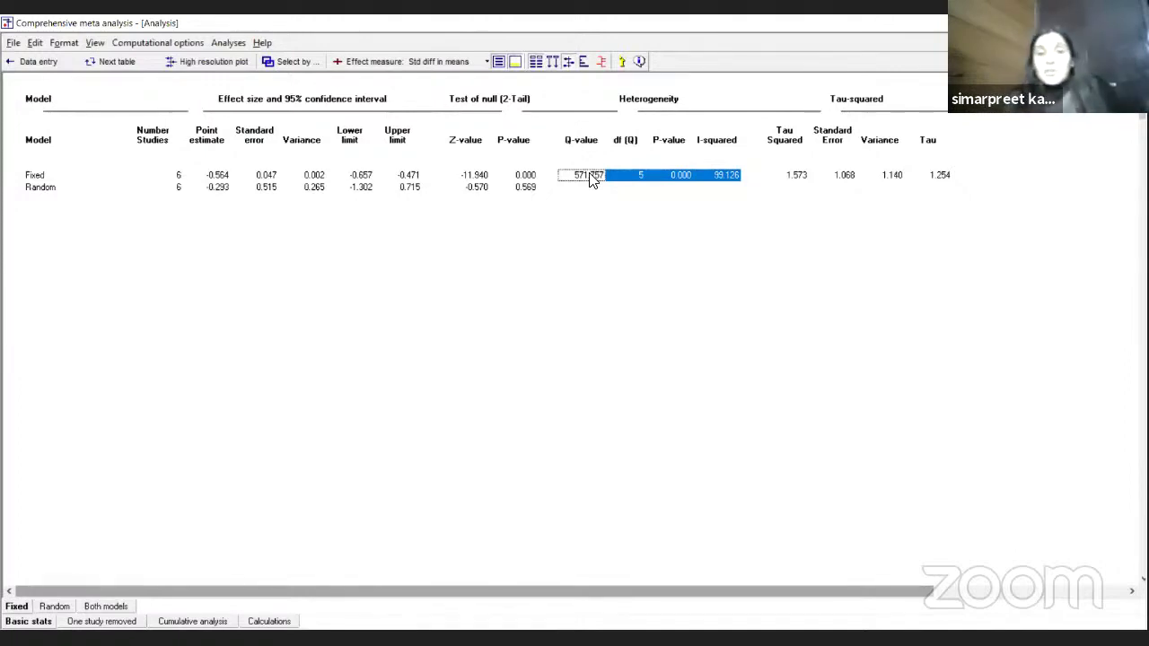
click(689, 179)
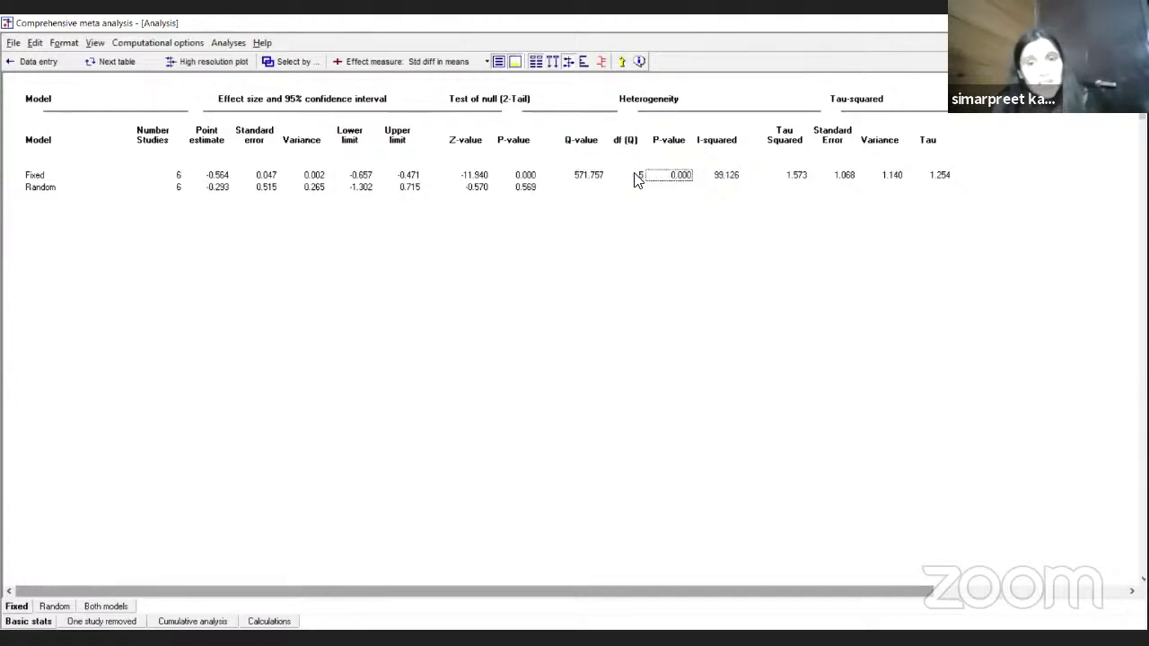
drag(632, 177, 667, 184)
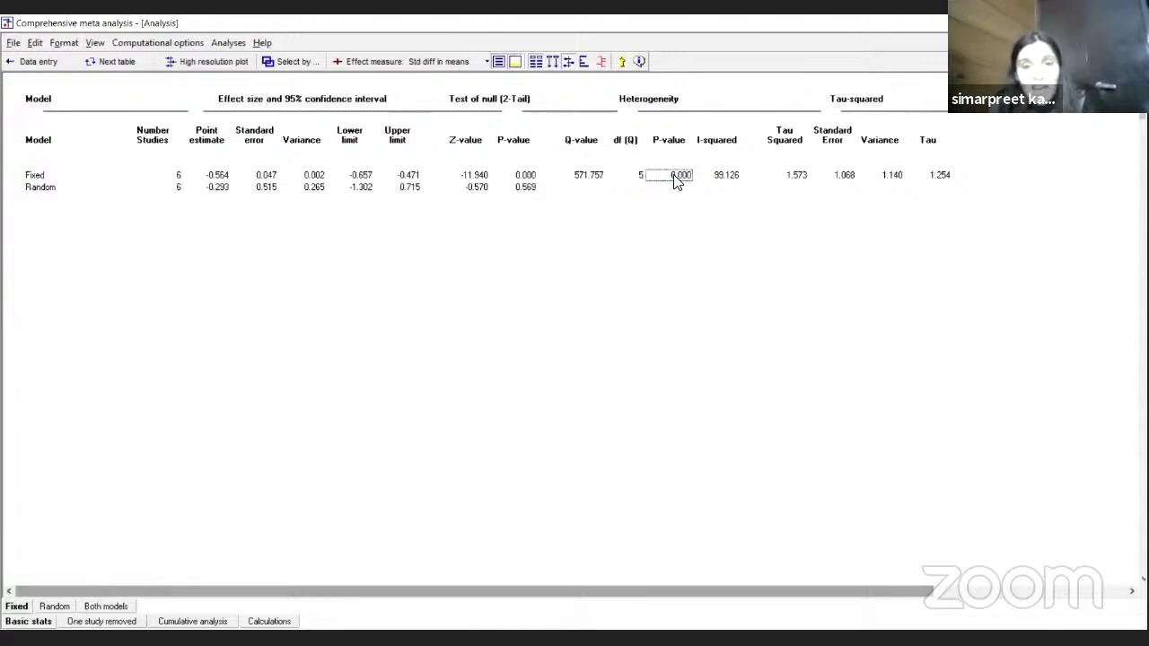
click(709, 179)
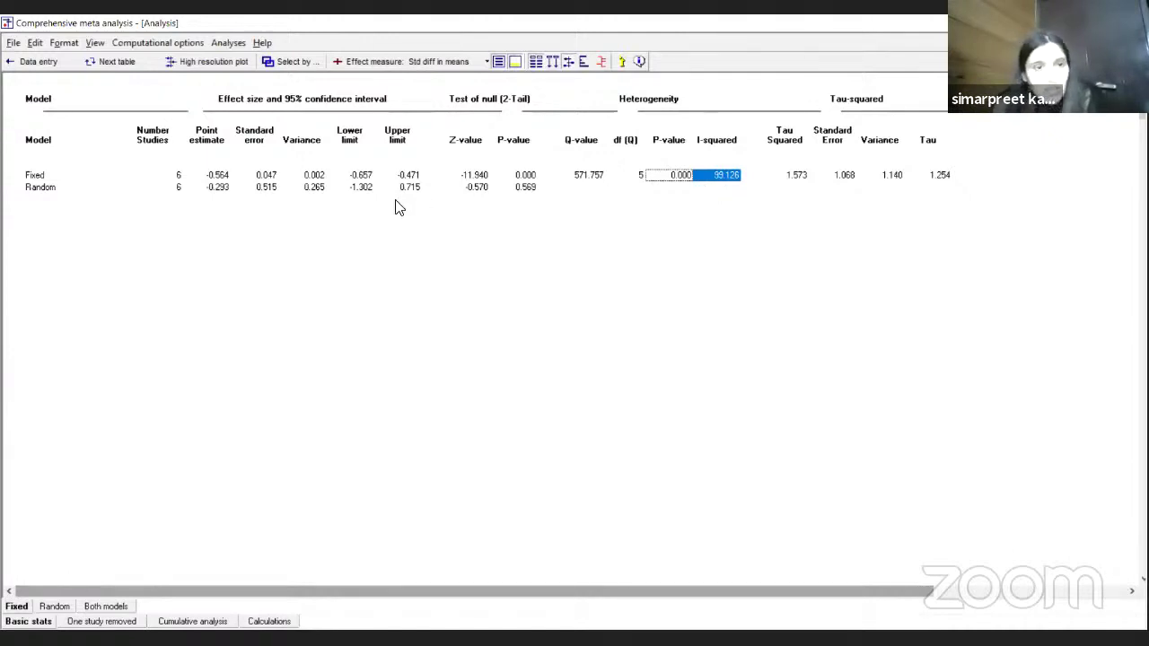
Step: Compare the random and fixed models' study counts and point estimates with the I-squared value
click(217, 191)
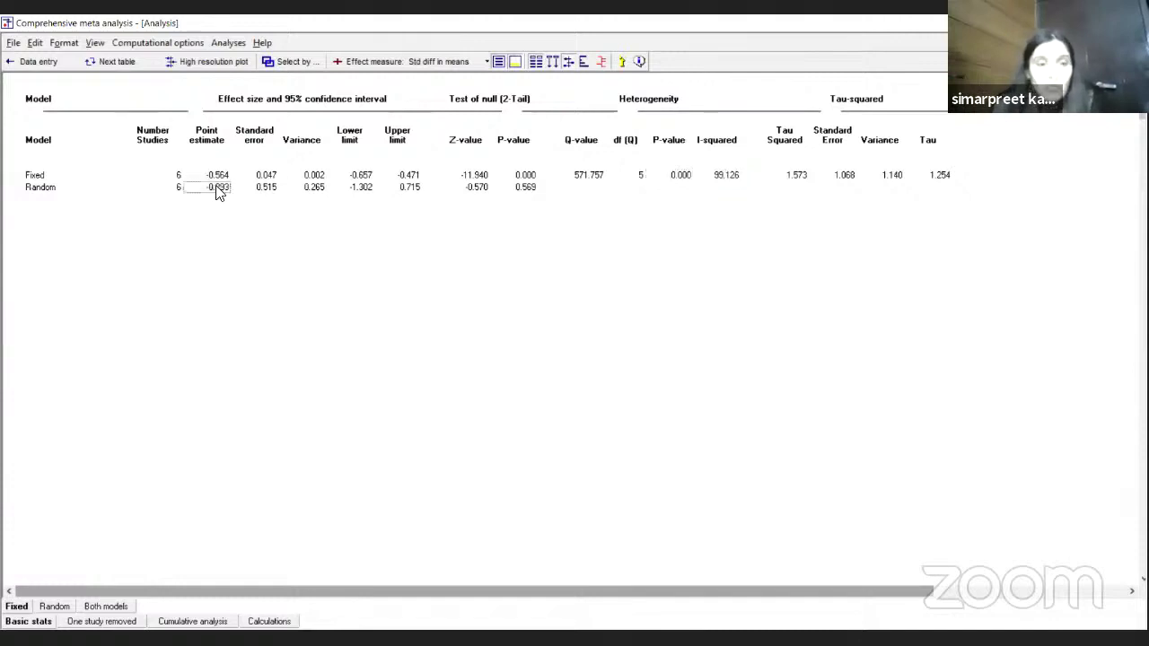
drag(180, 195, 200, 189)
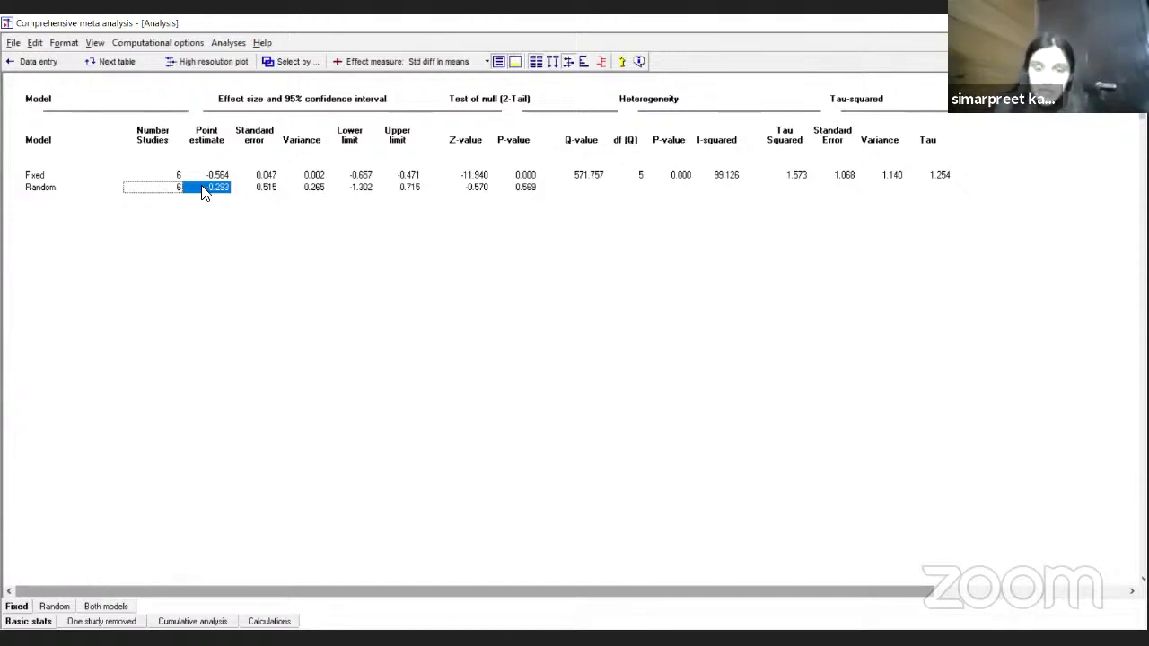
click(723, 178)
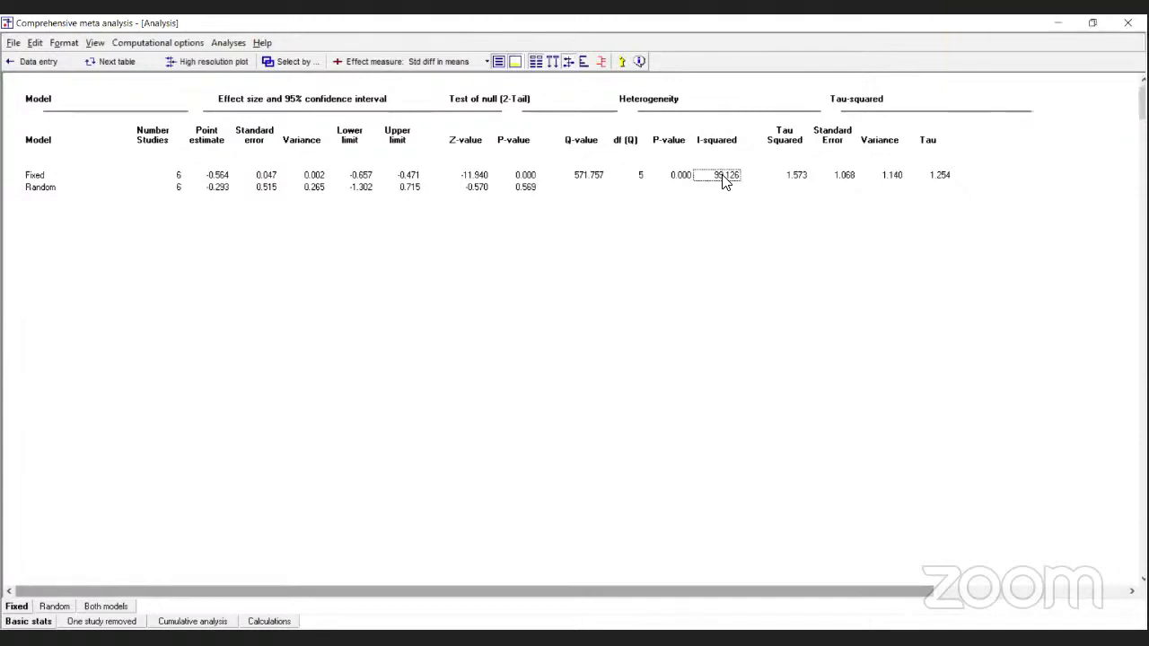
click(214, 190)
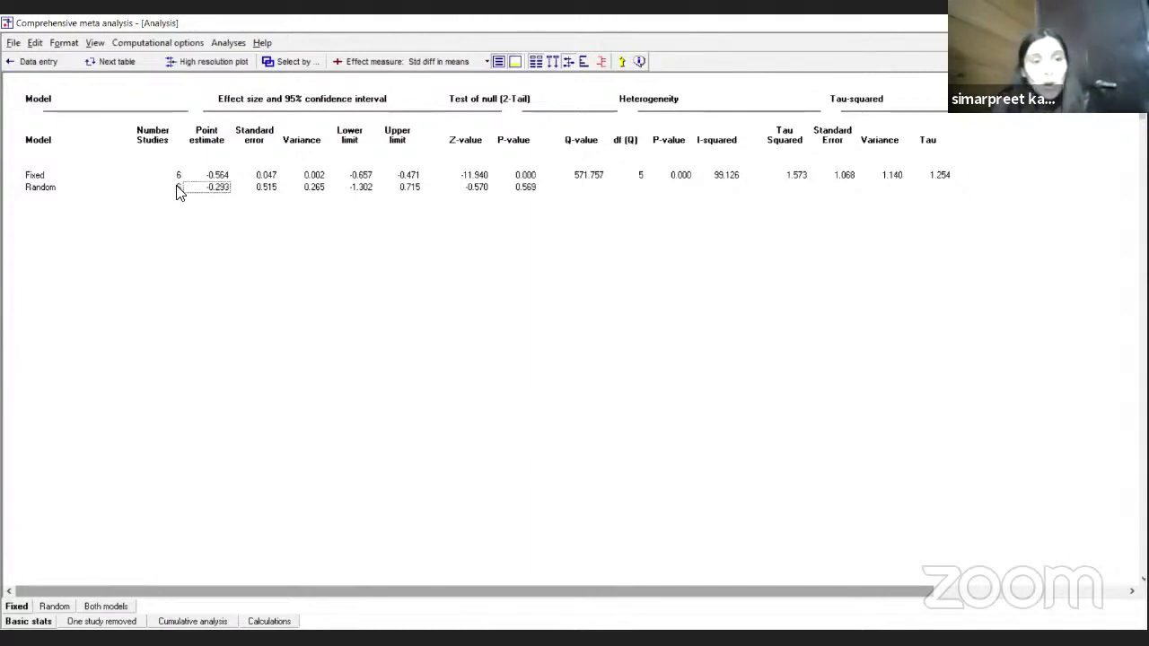
drag(177, 190, 210, 194)
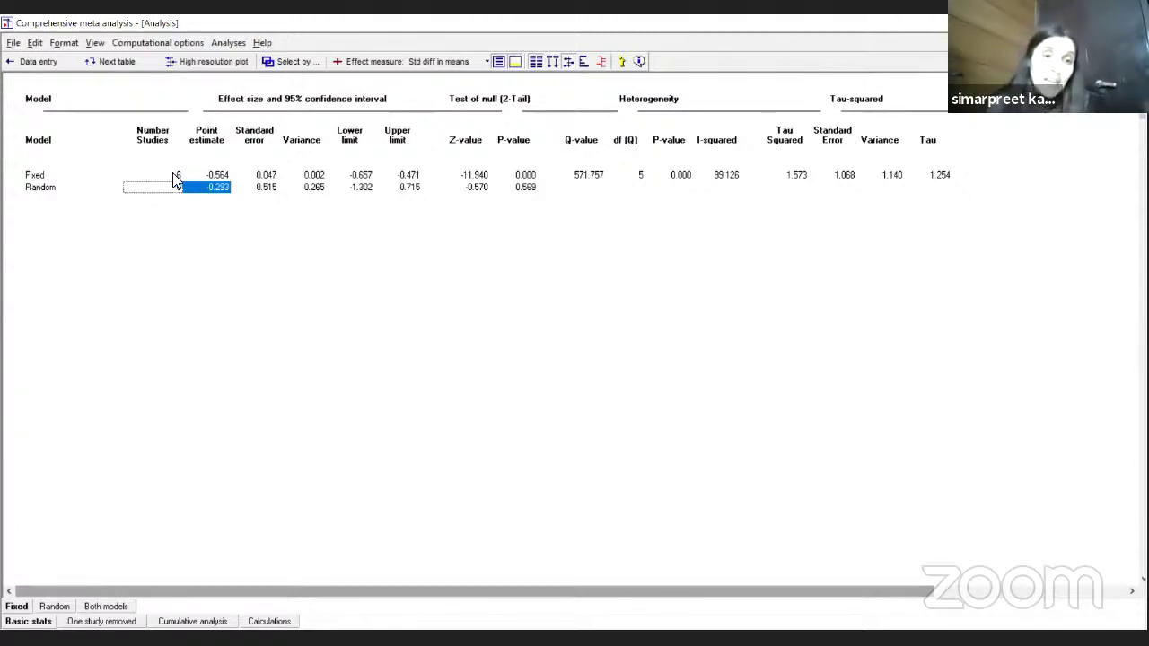
click(174, 175)
click(210, 174)
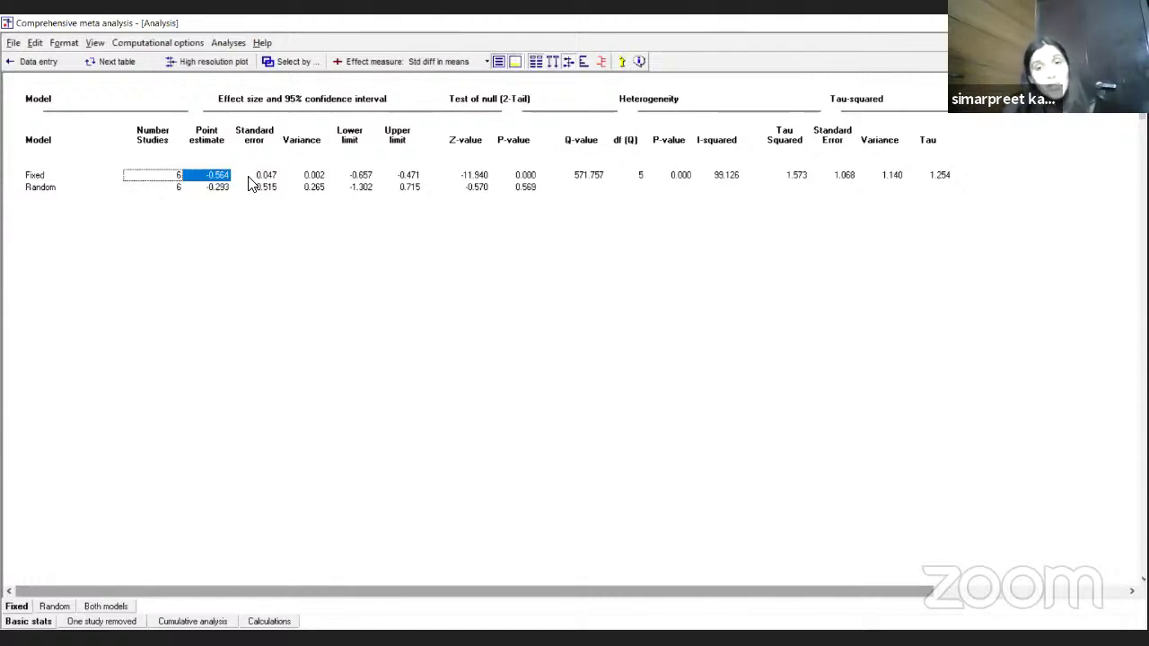
Step: Highlight the fixed model's heterogeneity values from Q-value through I-squared
click(588, 177)
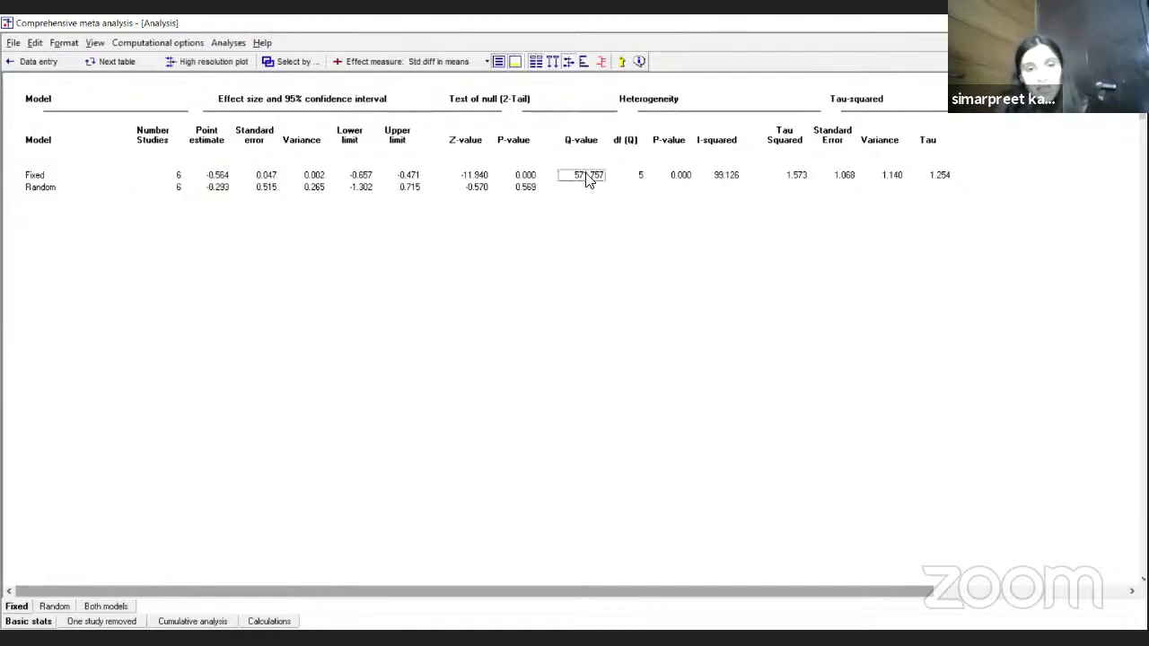
key(shift+Right)
key(shift+Right)
key(shift+Right)
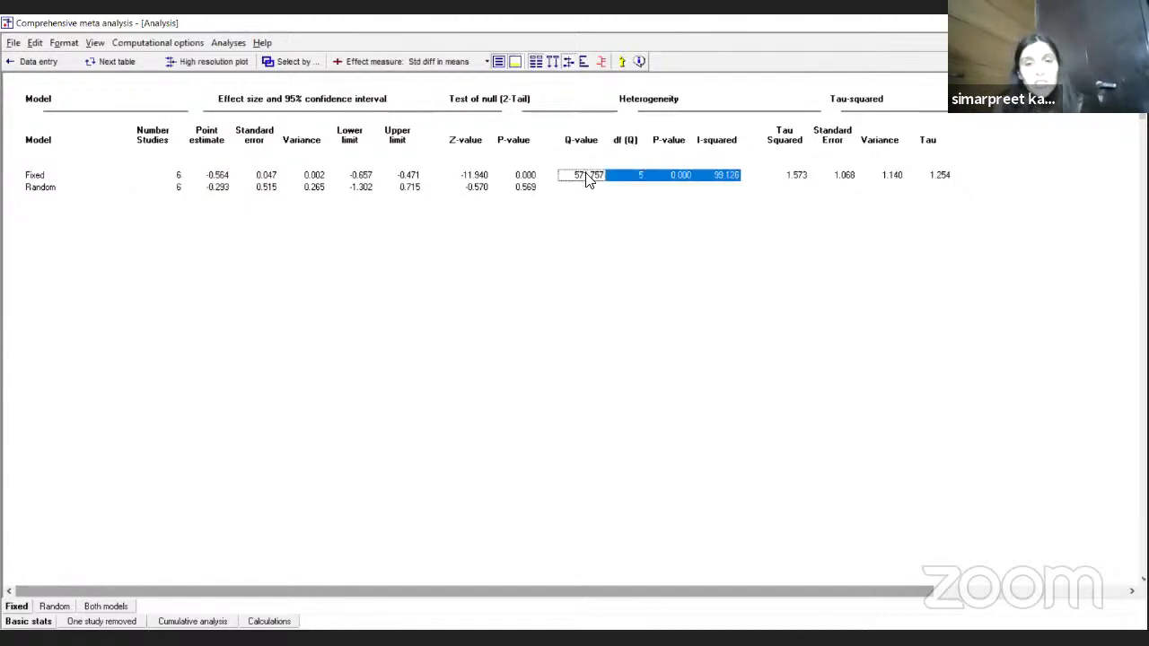
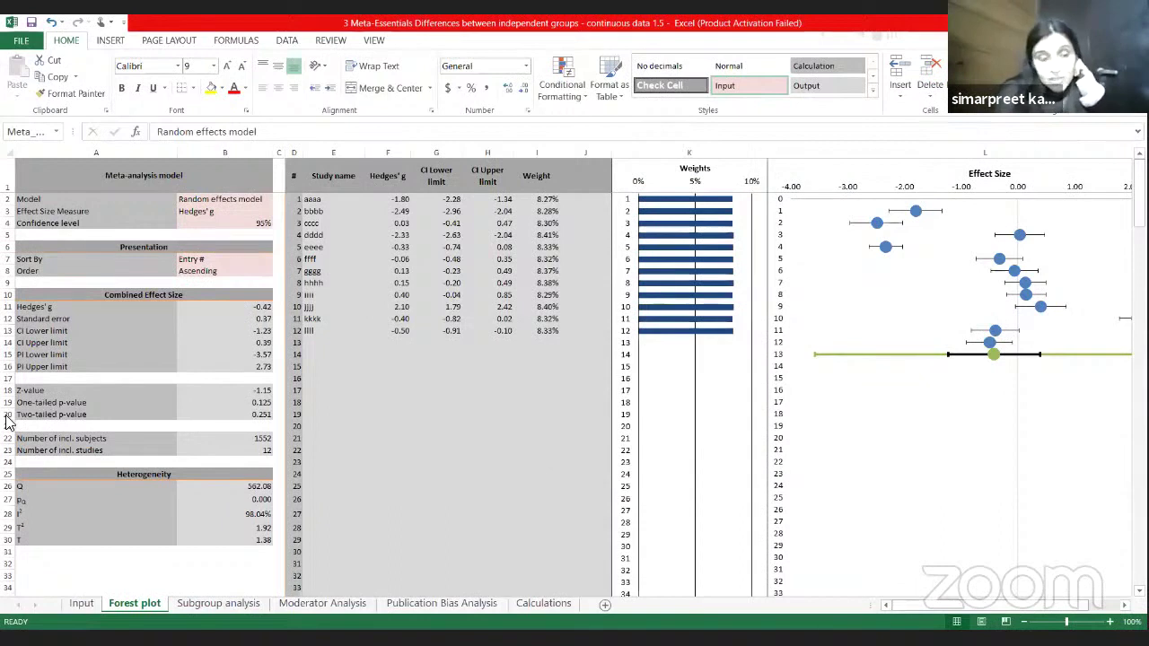
Step: In Excel's Forest plot sheet, review the combined Hedges' g formula and the model options, keeping Random effects model selected
click(263, 307)
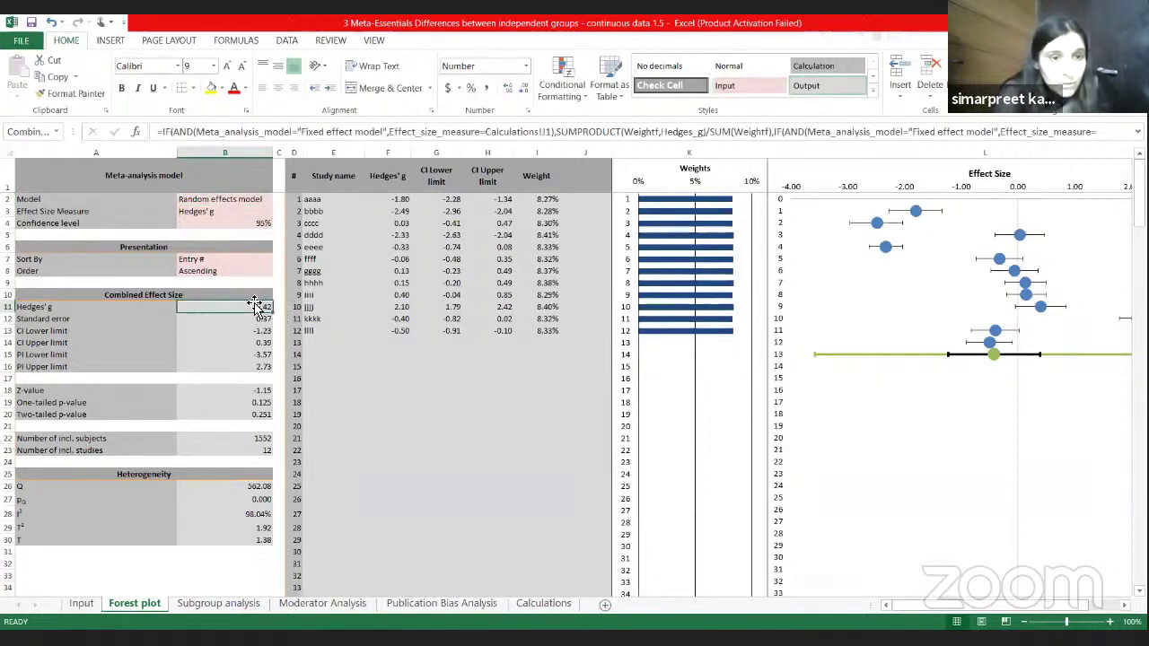
click(242, 200)
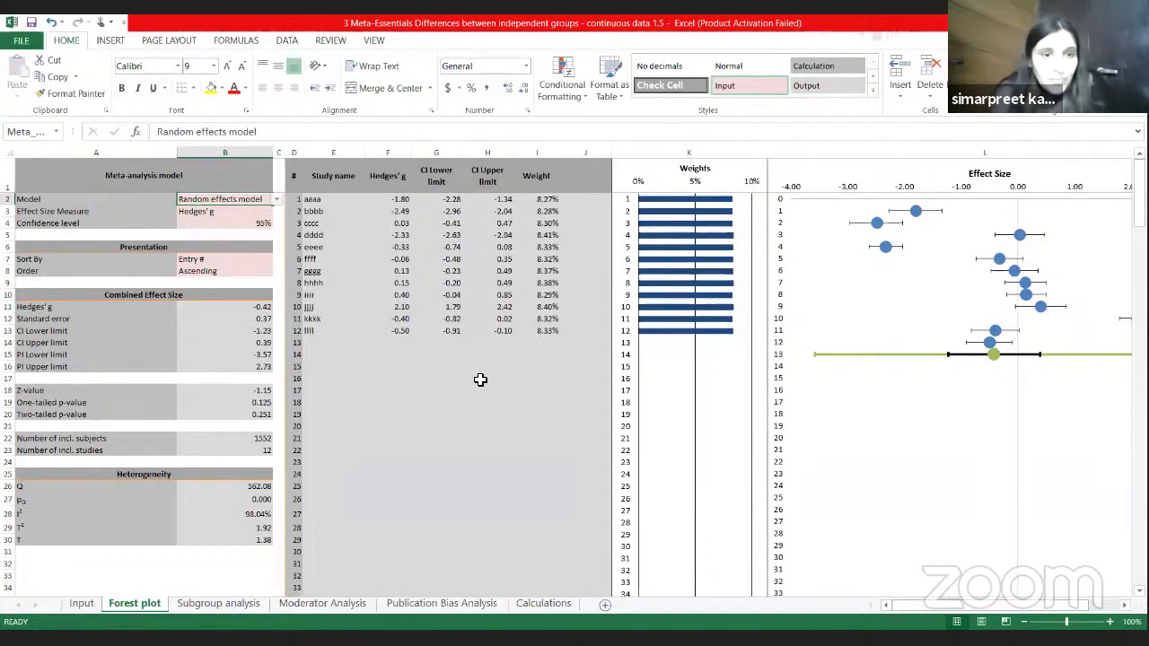
click(276, 200)
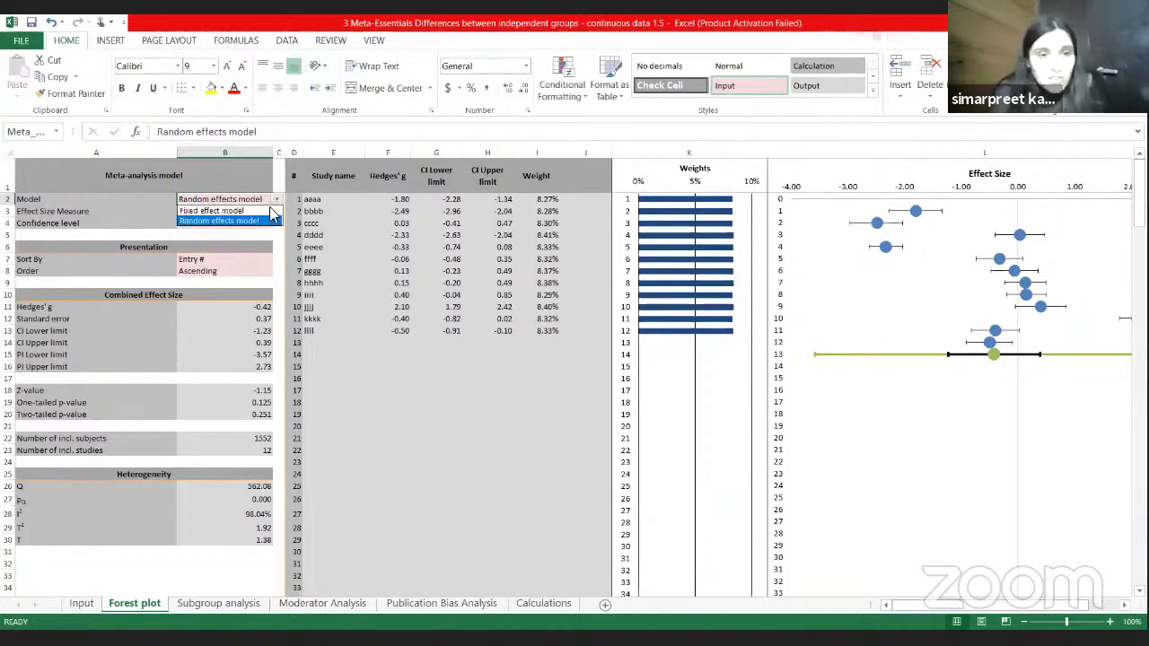
click(259, 220)
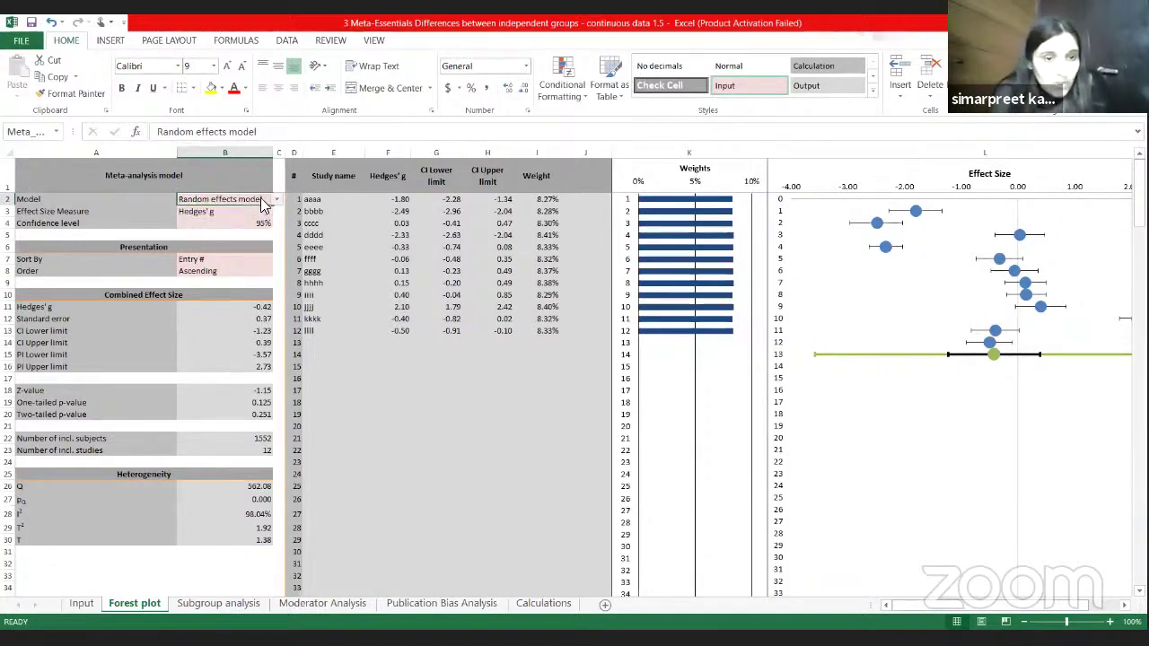
click(252, 307)
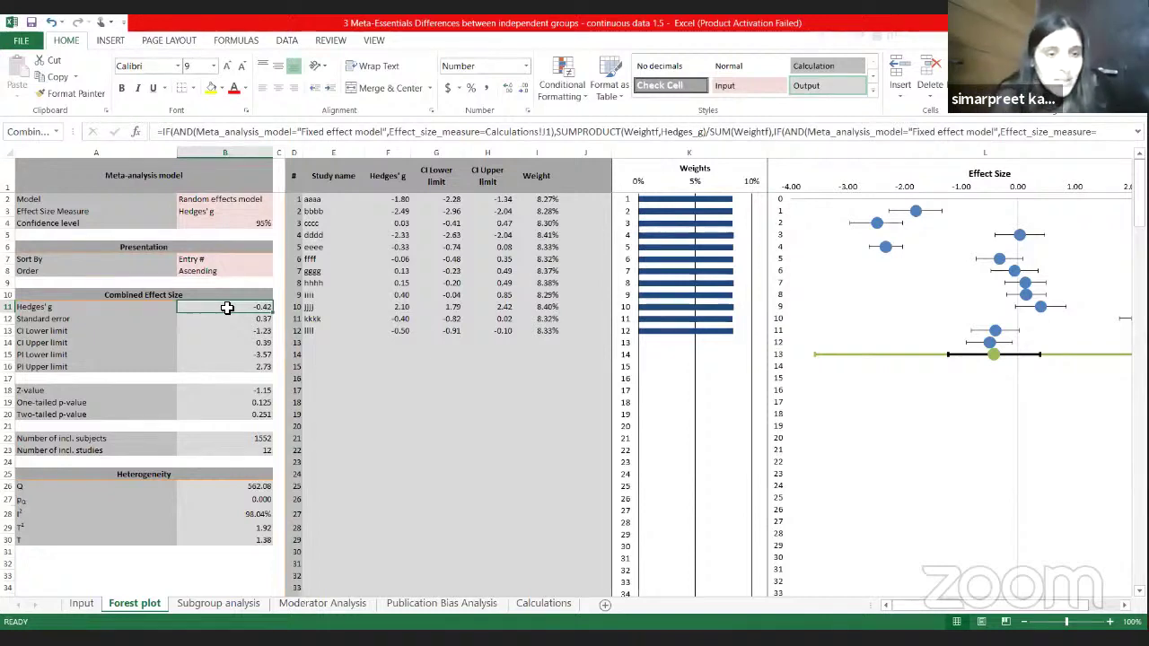
Step: Set the meta-analysis model to Fixed effect model and review the combined Hedges' g and the heterogeneity values from Q to T
click(267, 203)
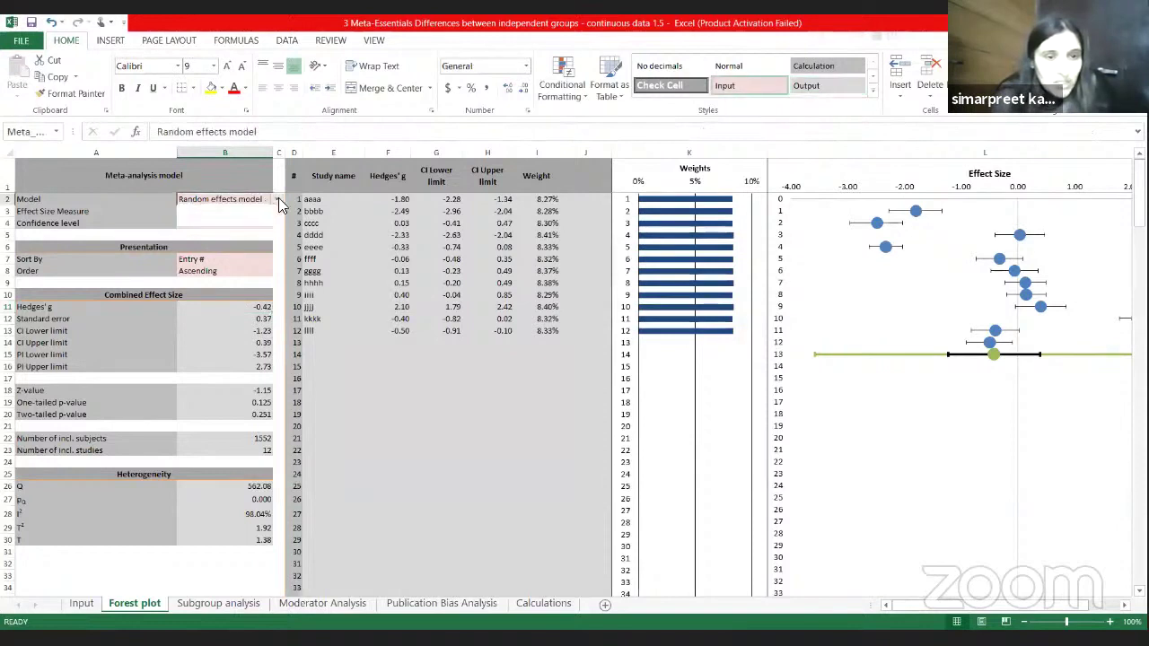
click(278, 205)
click(247, 217)
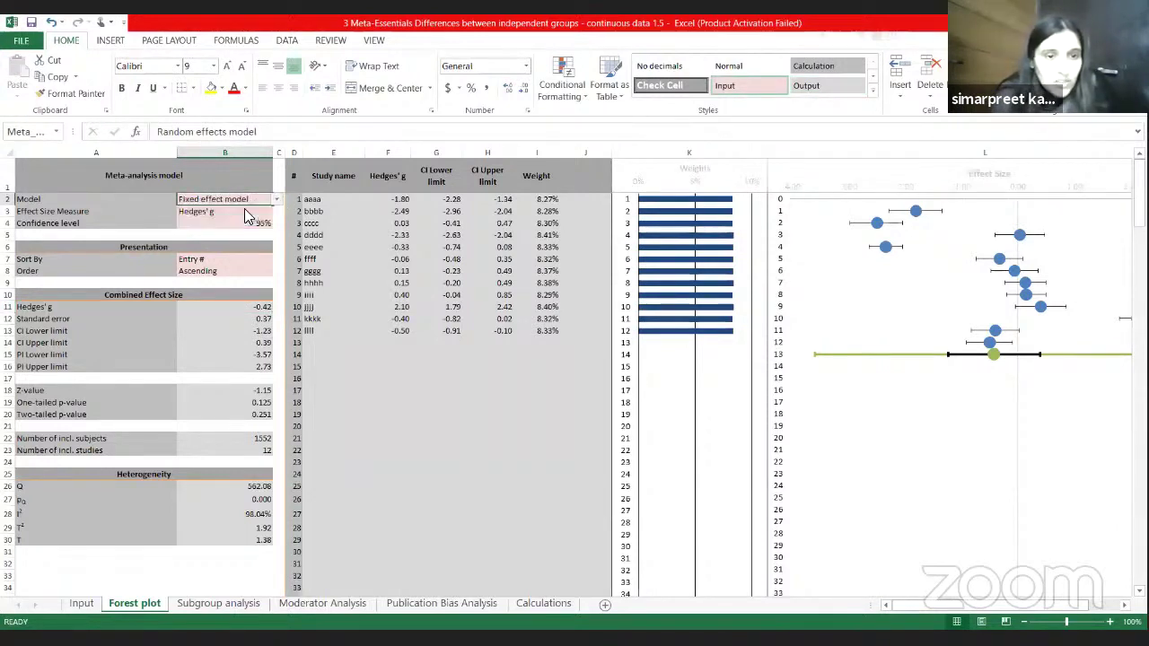
click(243, 305)
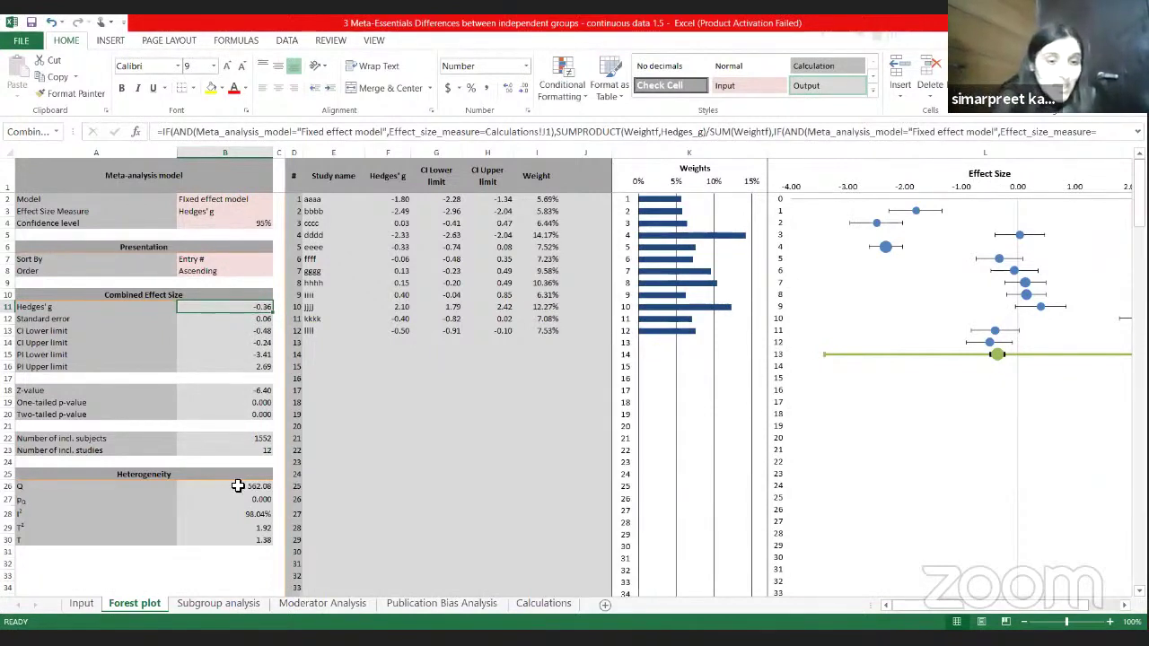
drag(237, 486, 245, 543)
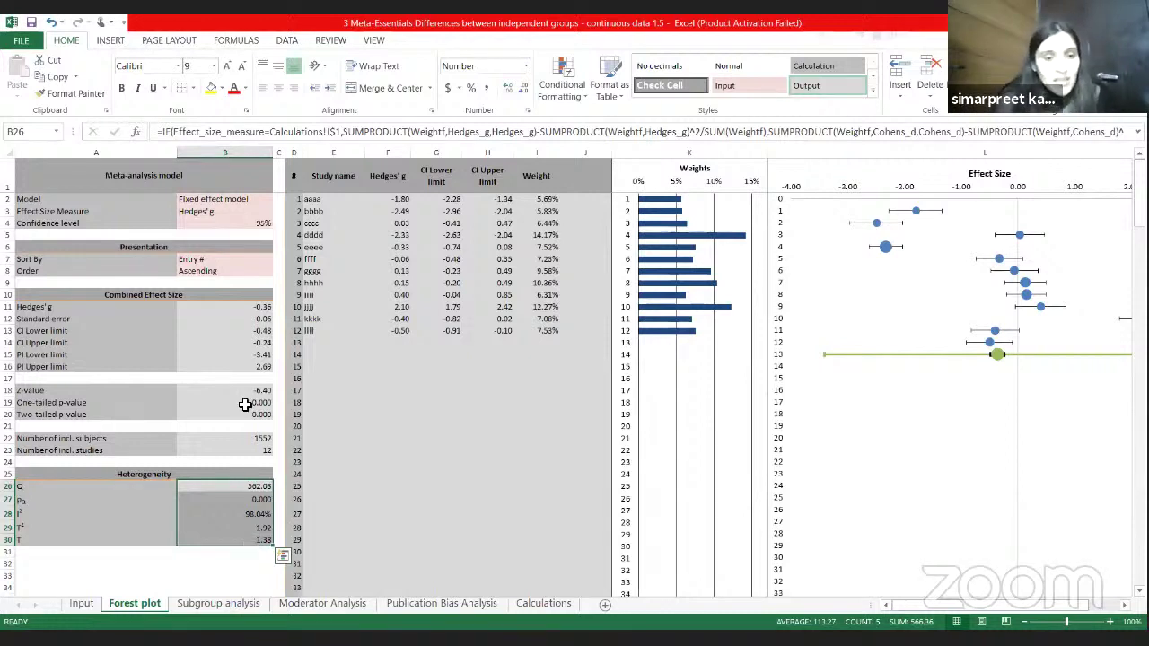
Step: Check the fixed-effect combined Hedges' g, then switch to Random effects model and check the same estimate
click(256, 308)
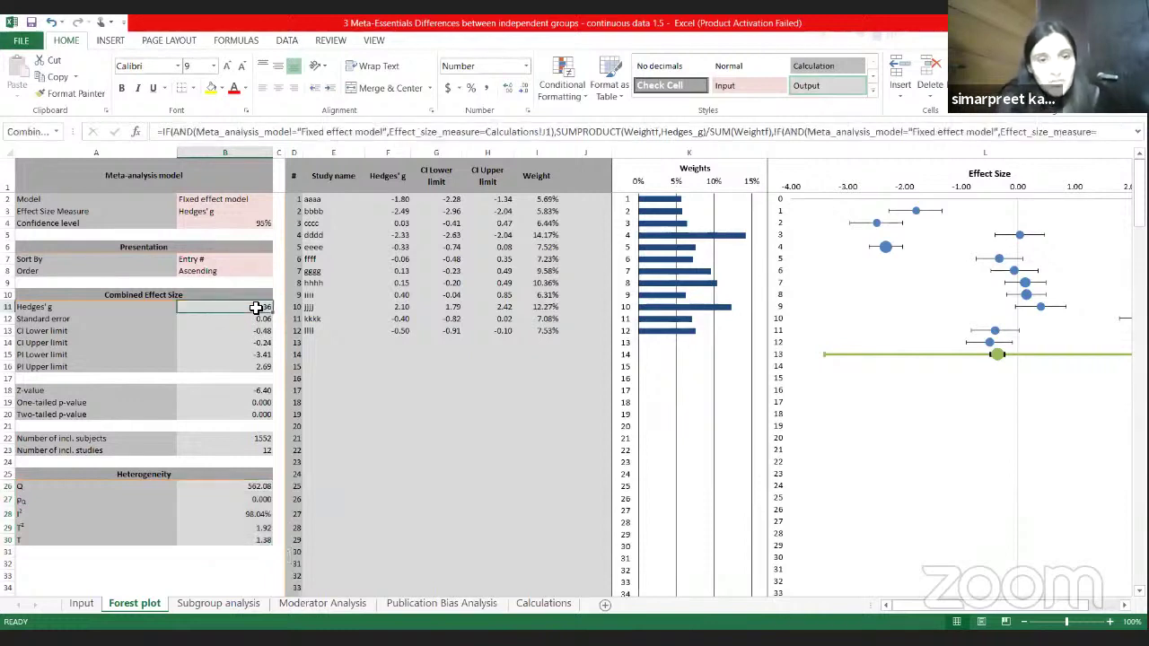
click(263, 202)
click(276, 199)
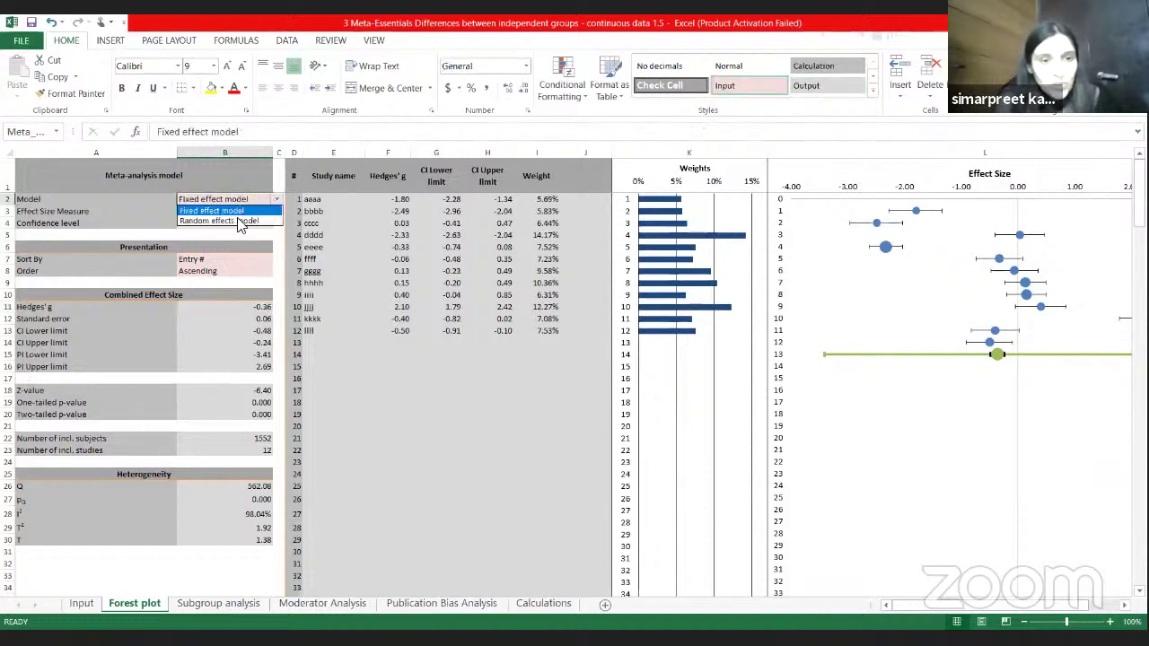
click(238, 221)
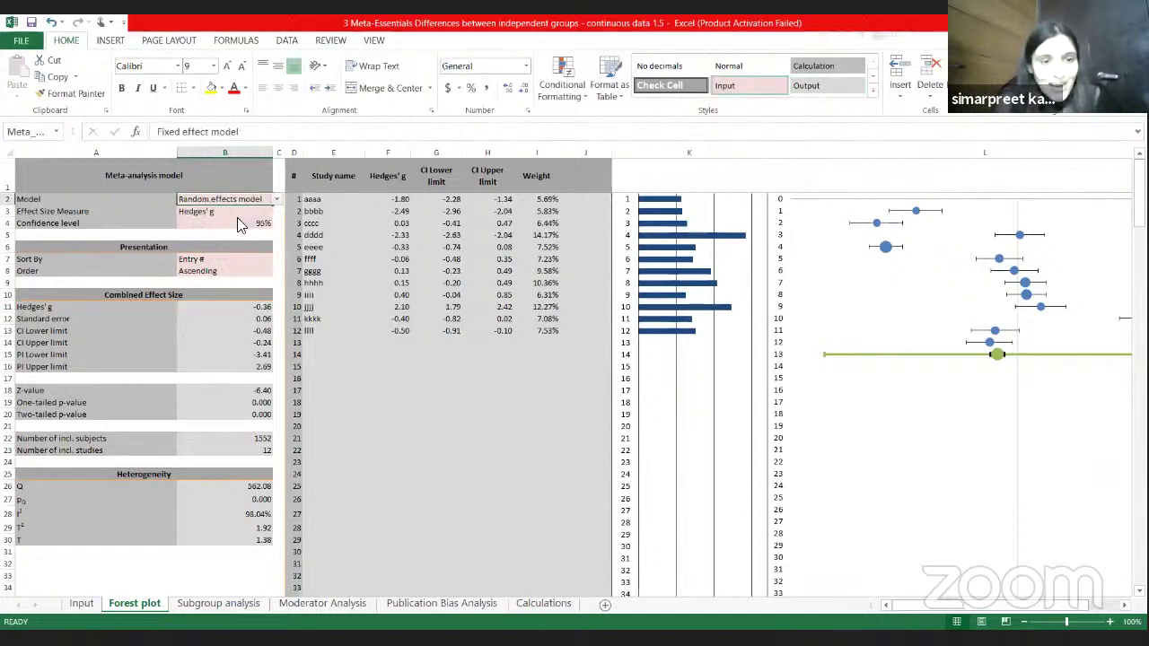
click(257, 307)
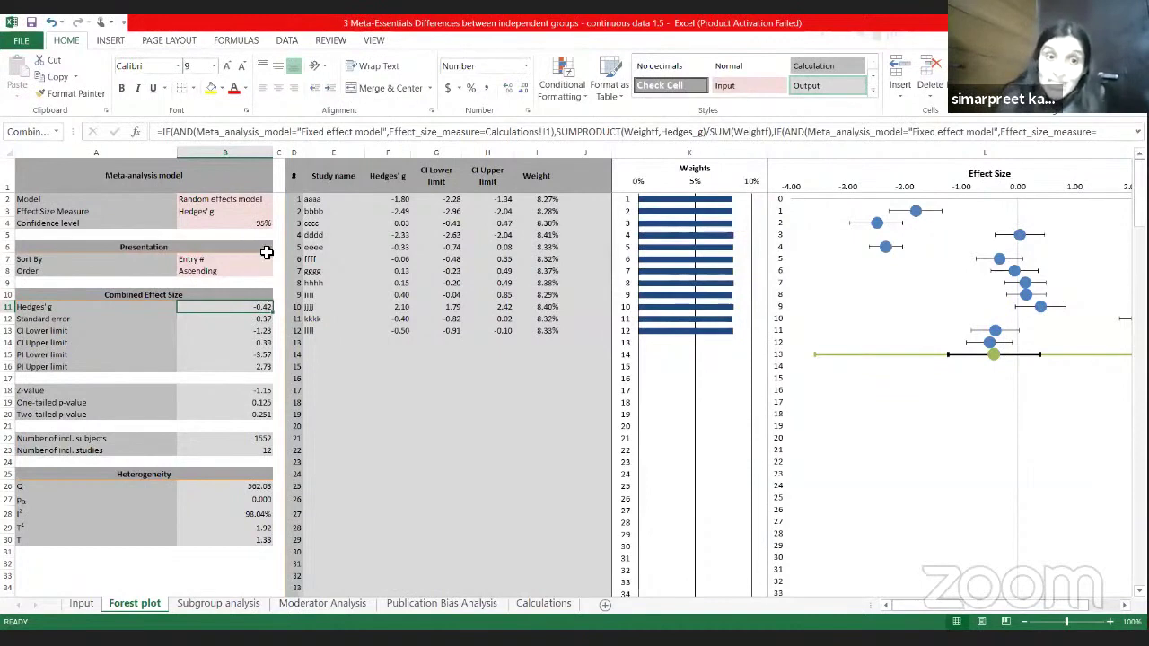
Step: Toggle the model to Fixed effect and back to Random effects to compare study weights, and view the full forest plot
click(266, 196)
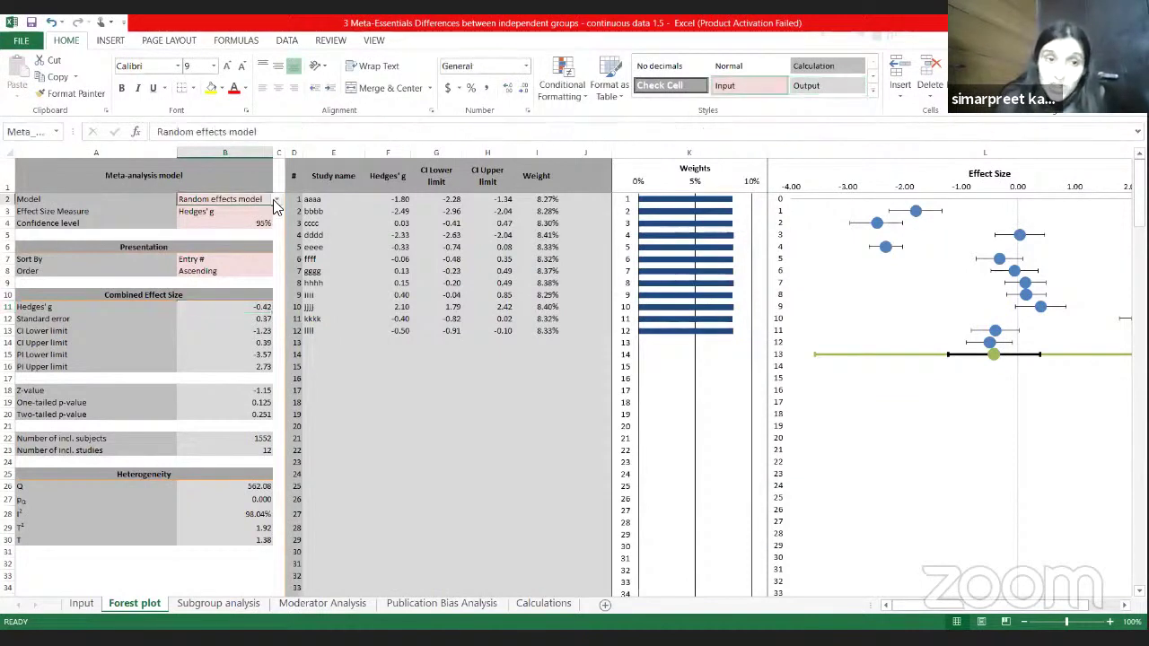
click(276, 199)
click(253, 212)
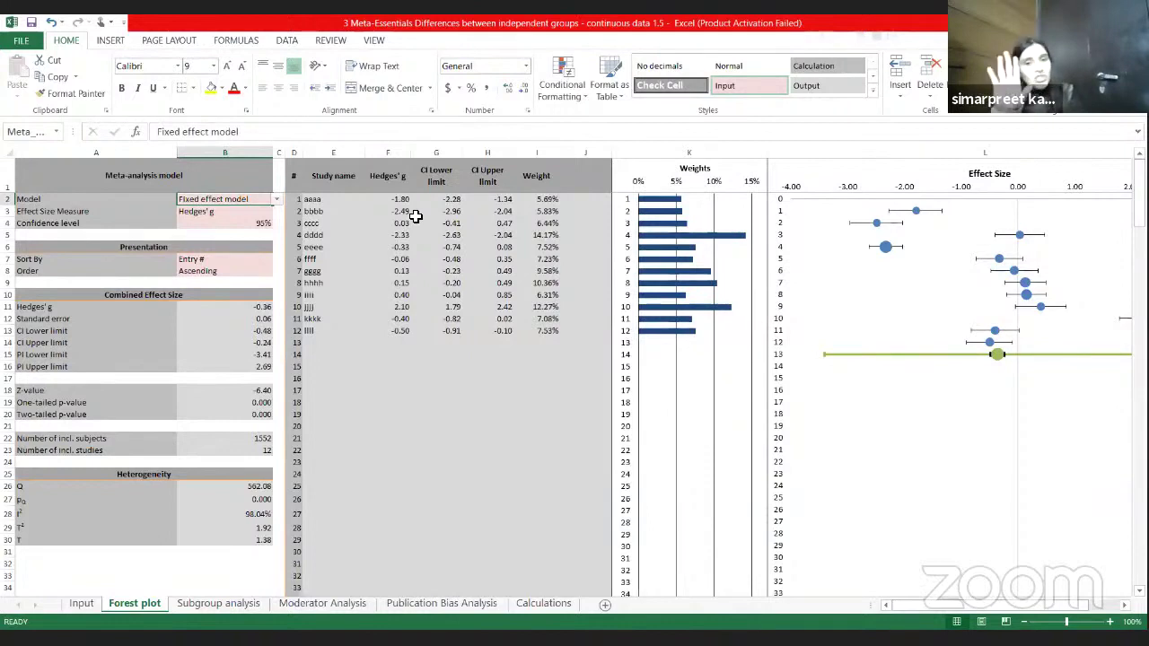
click(277, 199)
click(235, 222)
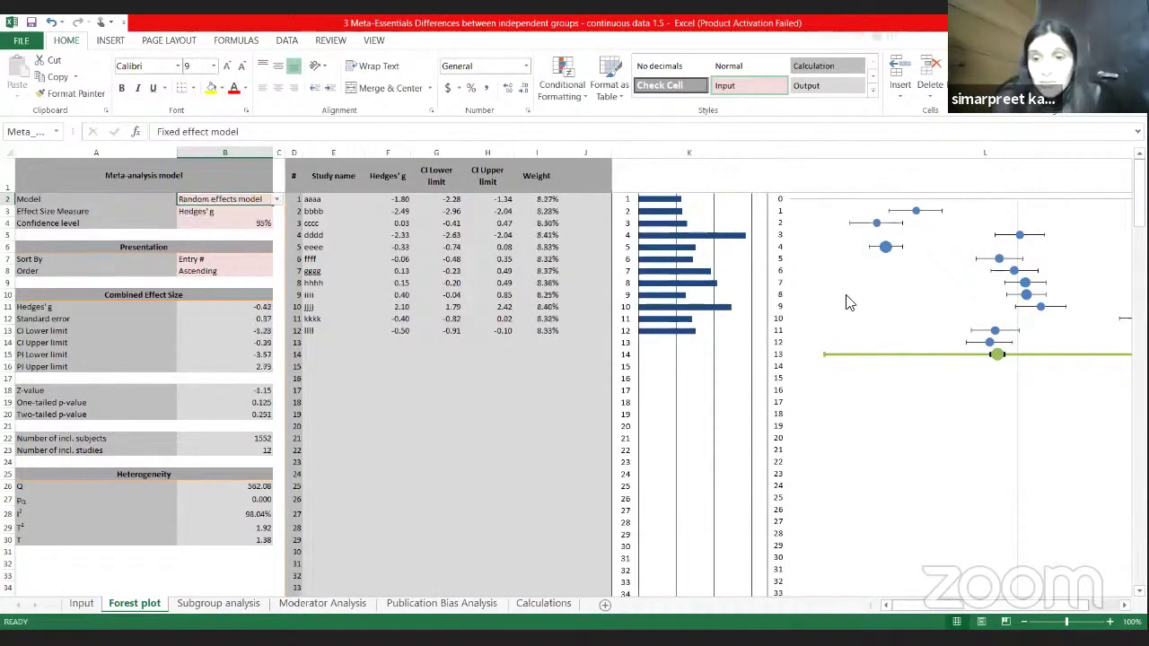
click(1123, 606)
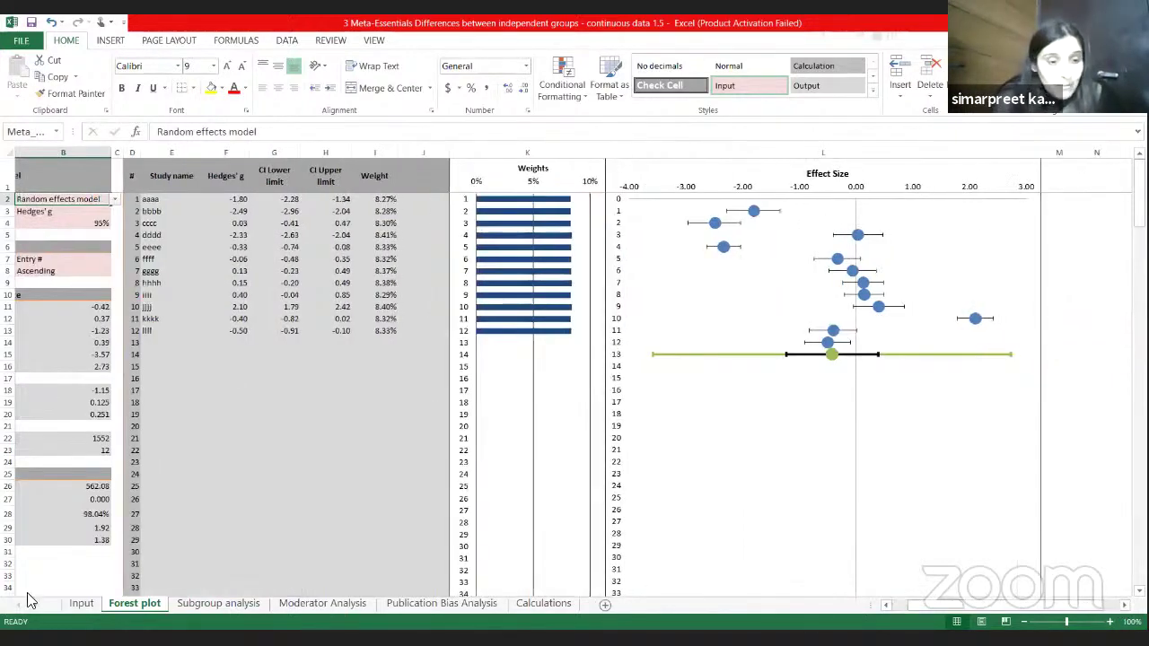
Step: On the Input sheet, enter 0.7 as the mean difference and 0.4 as S2 for study eeee
click(81, 603)
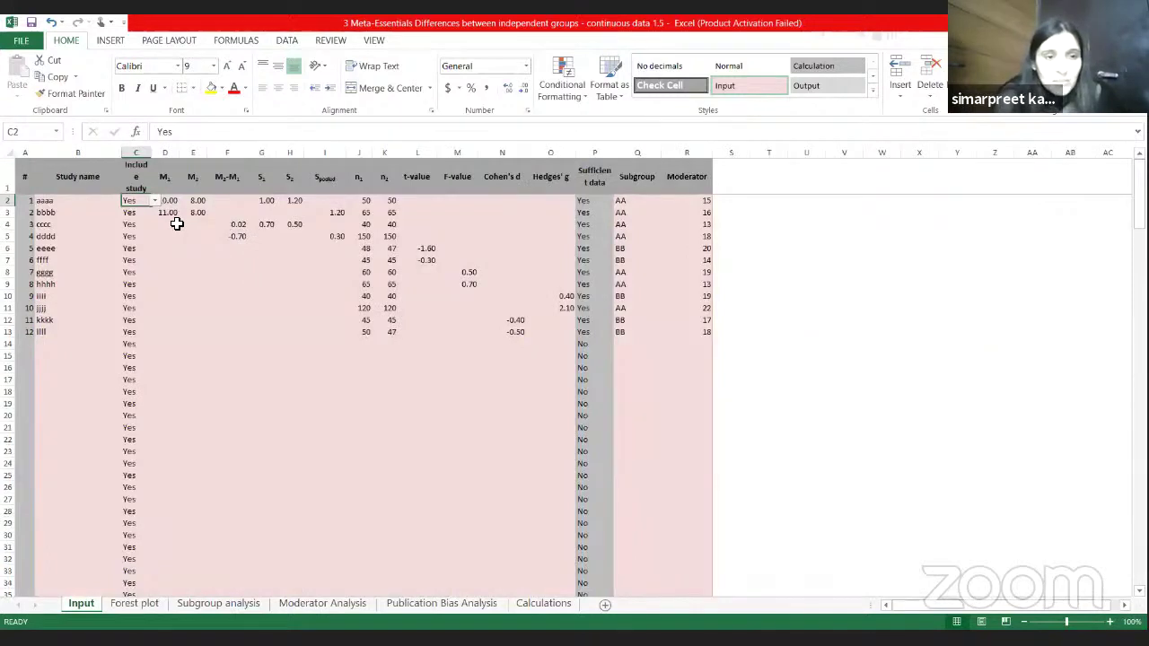
click(243, 251)
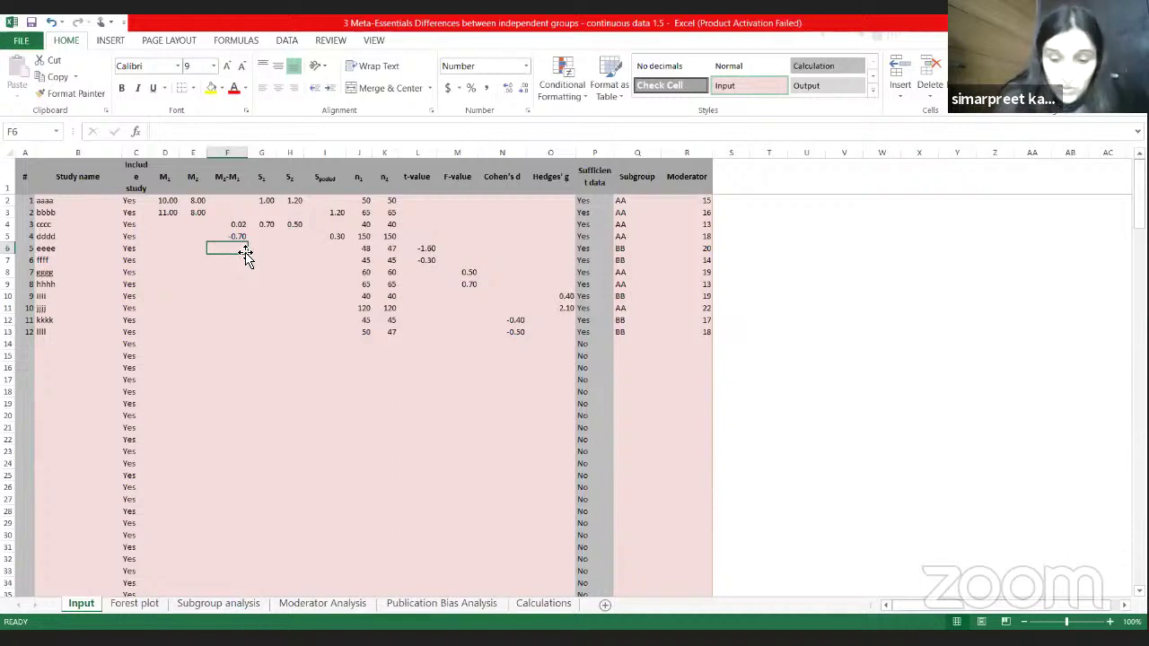
text(0.)
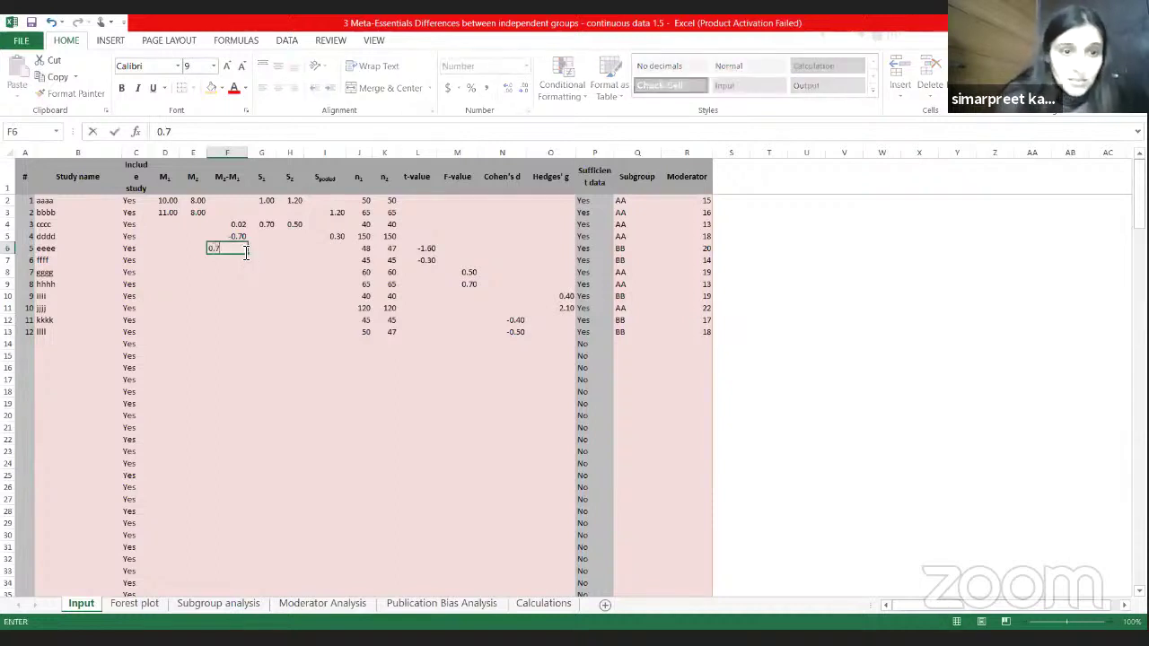
text(7)
key(Return)
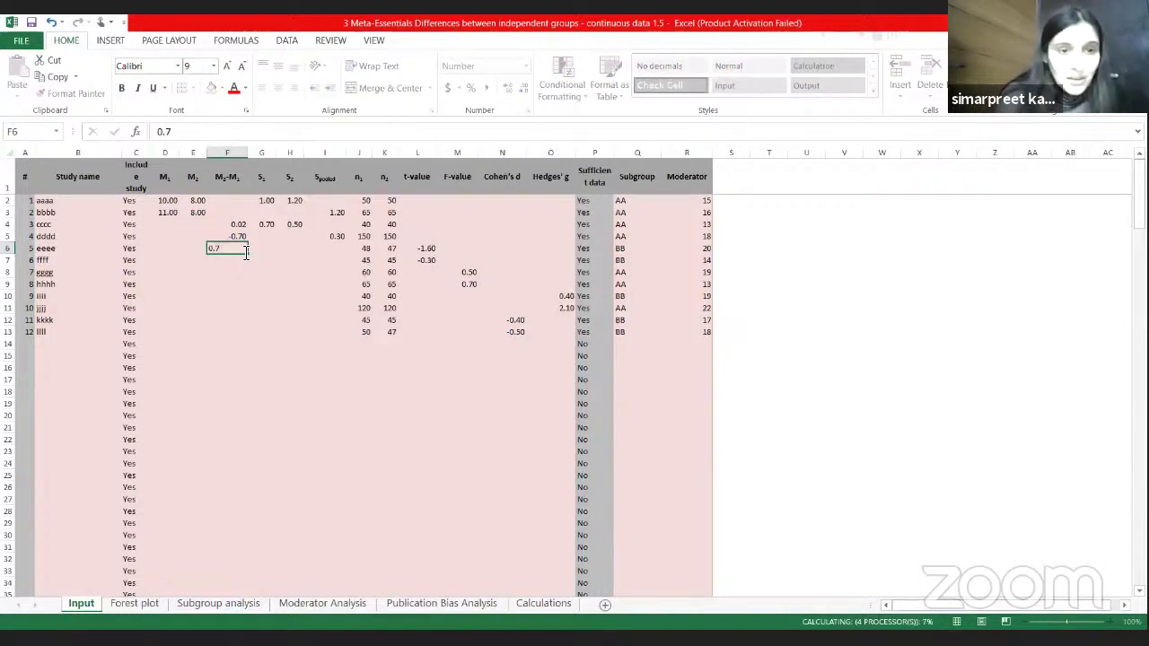
click(269, 249)
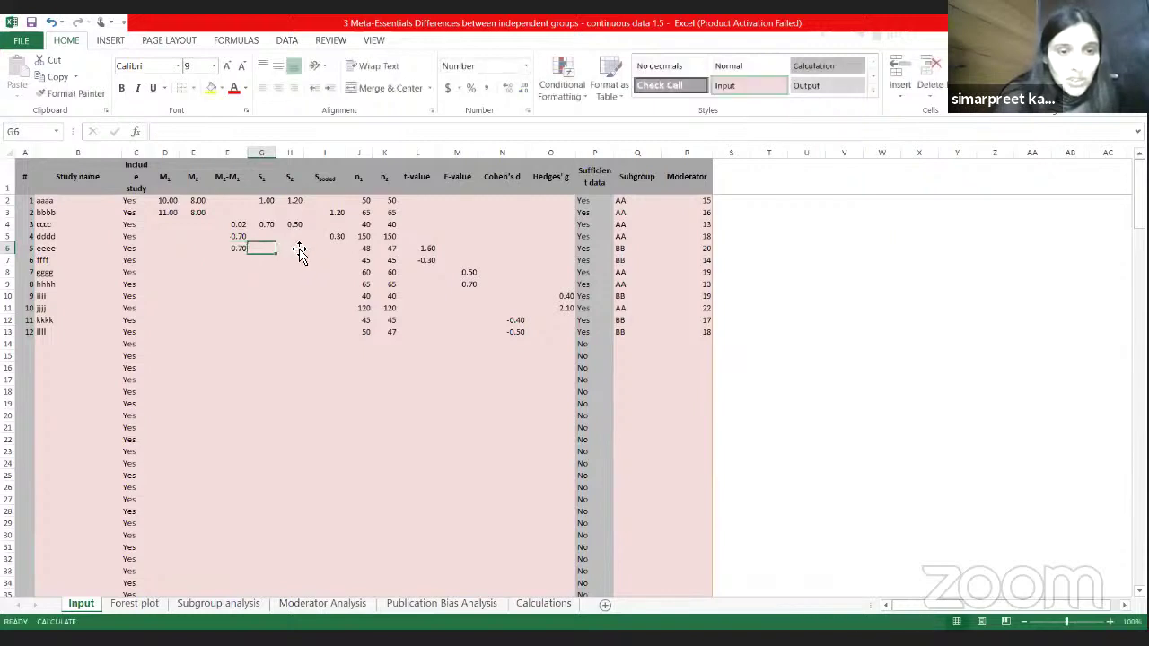
click(303, 248)
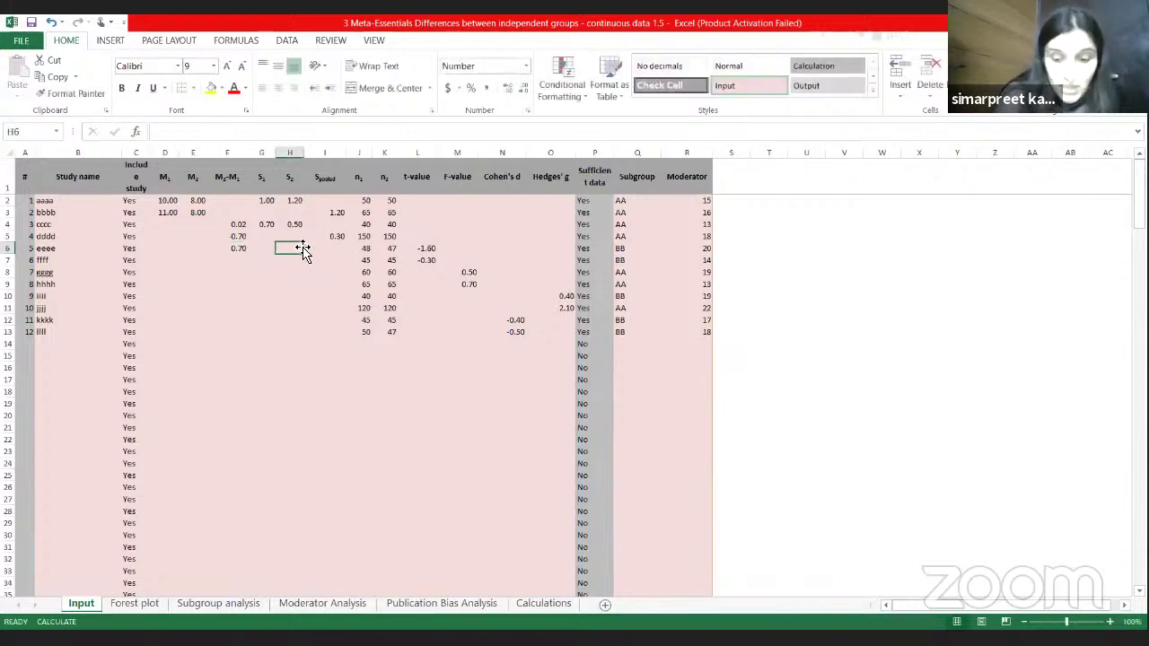
text(0.4)
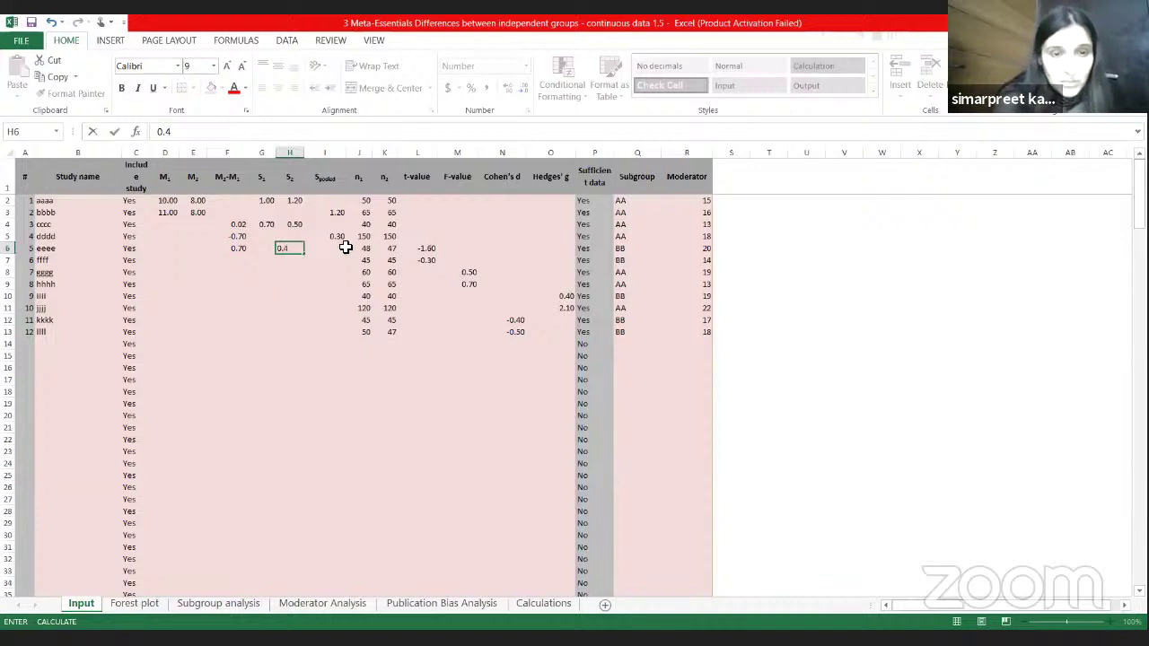
click(344, 249)
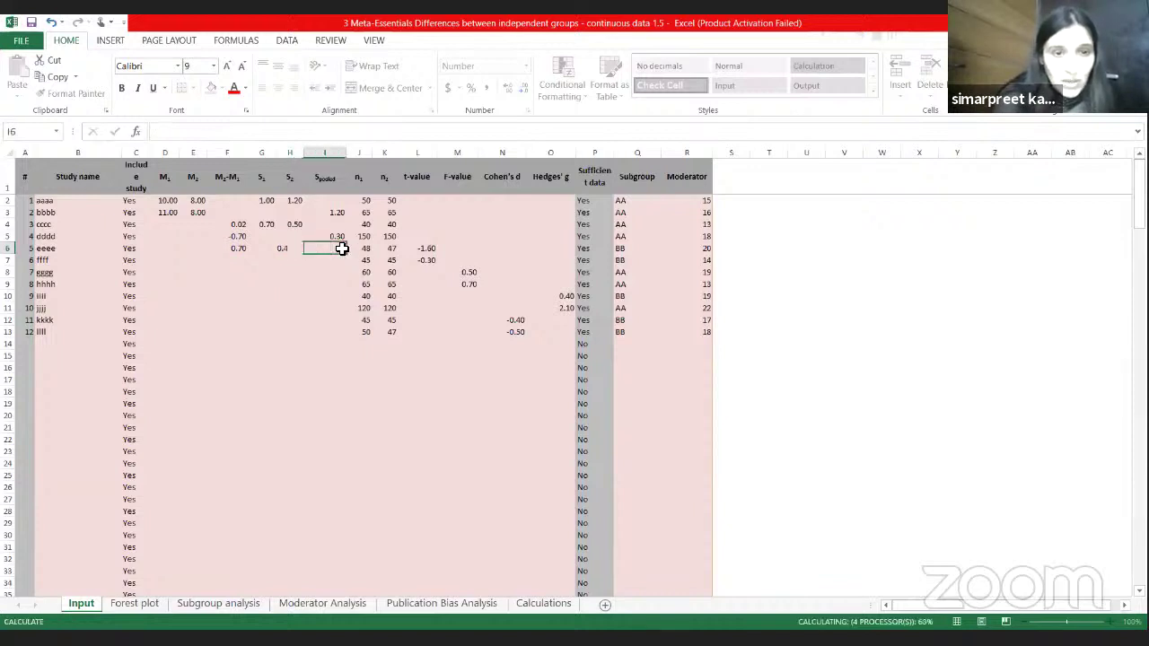
Step: Enter an M1 of 12.00 and an M2 of 9.00 for study ffff
click(166, 262)
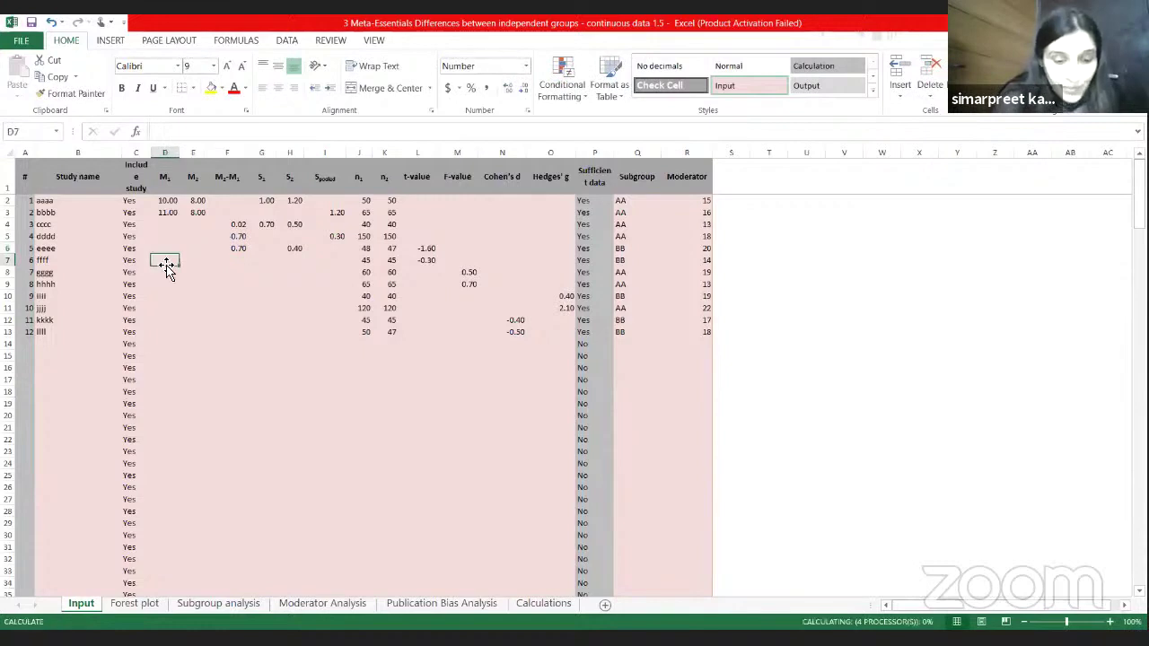
text(12.00)
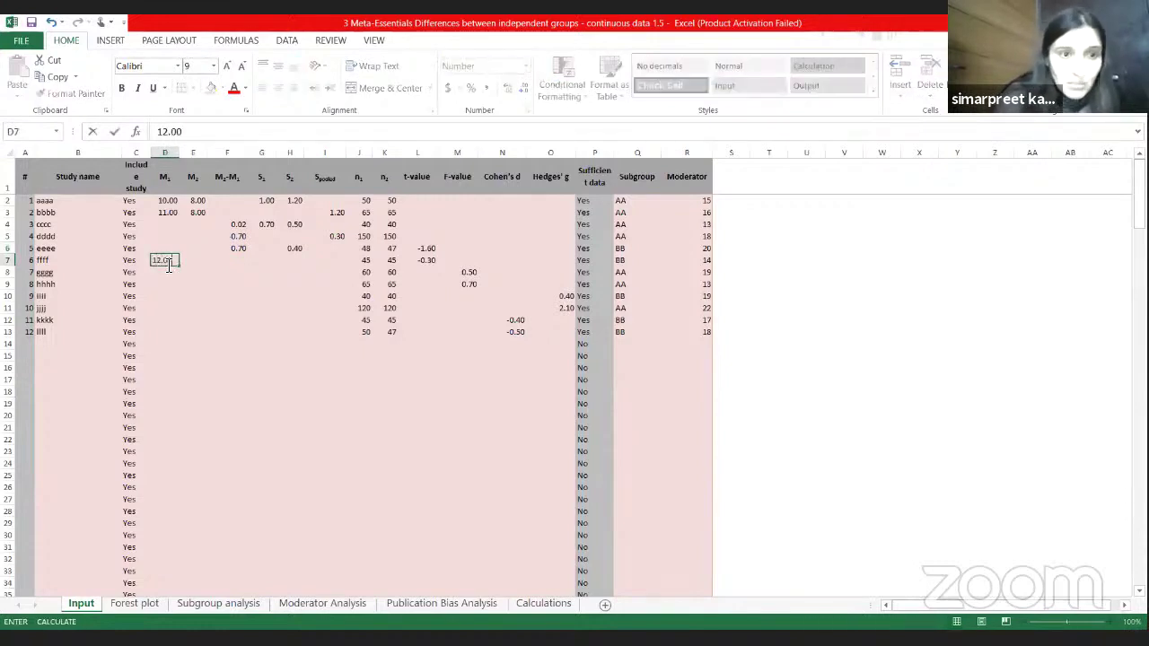
click(197, 262)
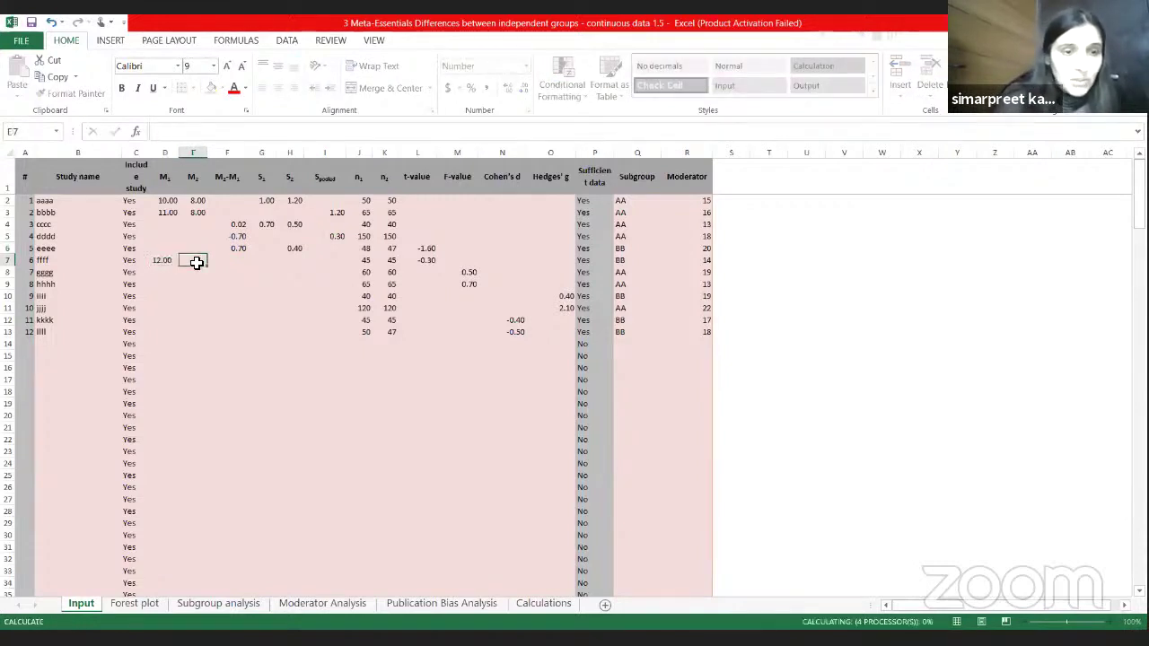
text(9.00)
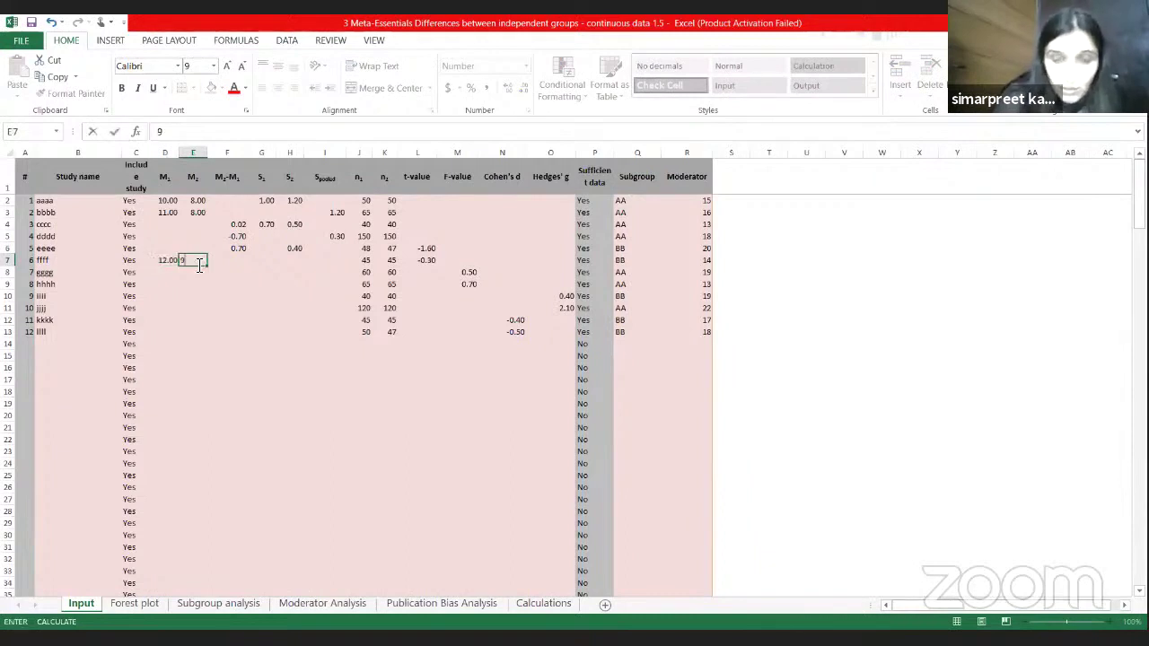
click(299, 271)
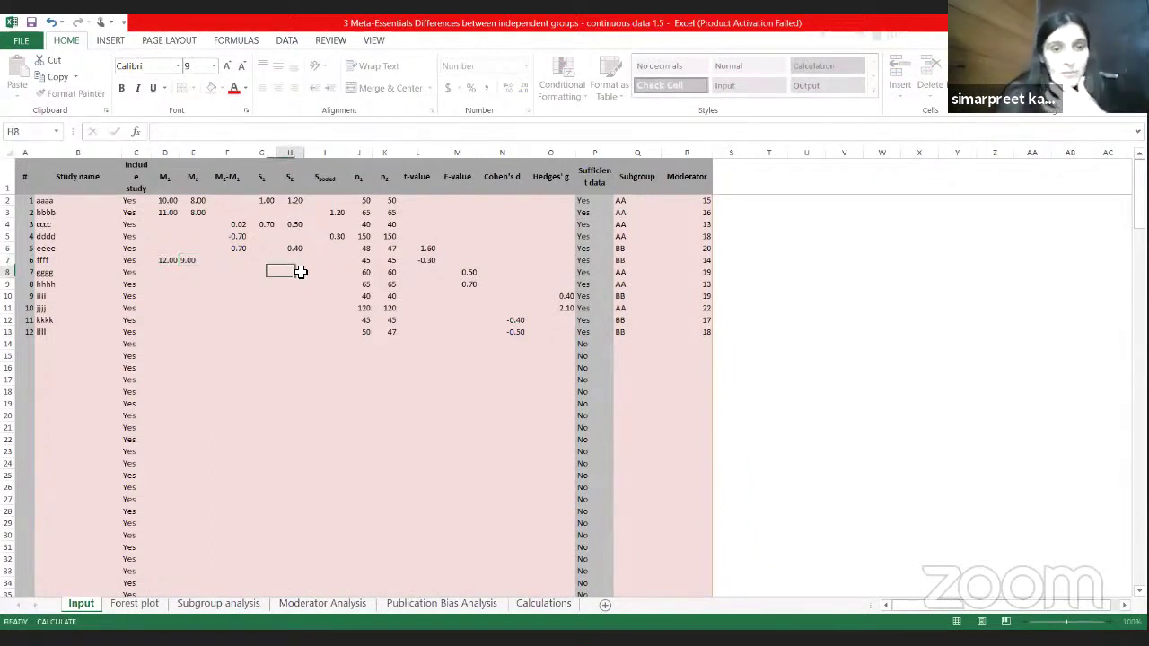
Step: On the Forest plot sheet, set the model to Fixed effect model and check the combined Hedges' g
click(140, 607)
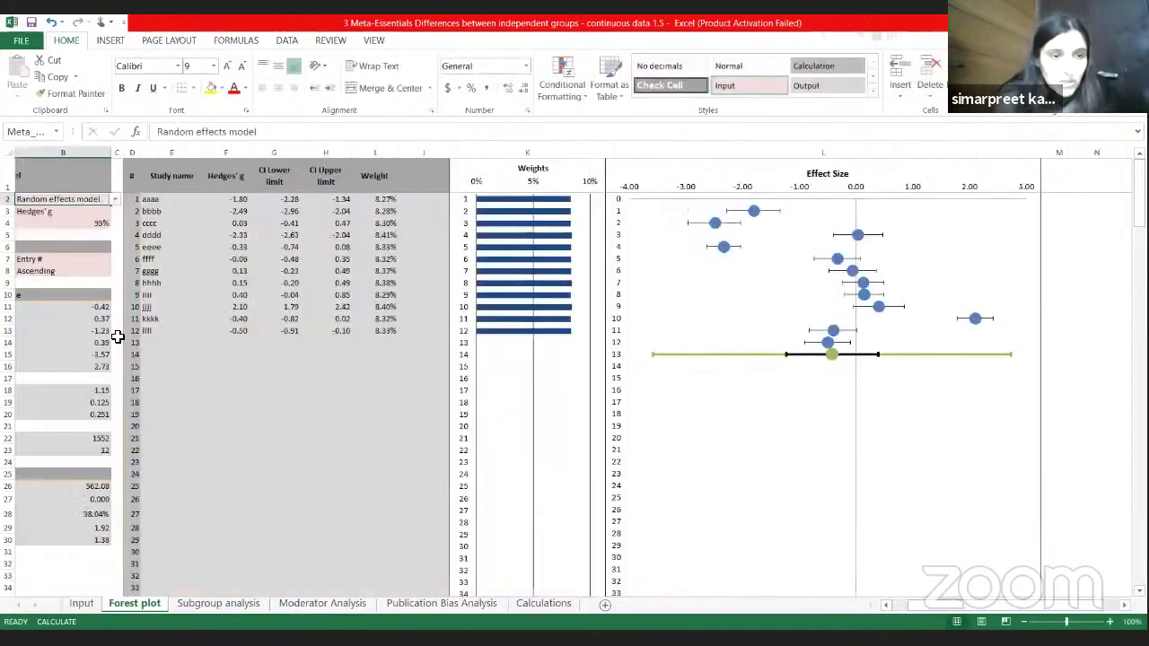
click(889, 606)
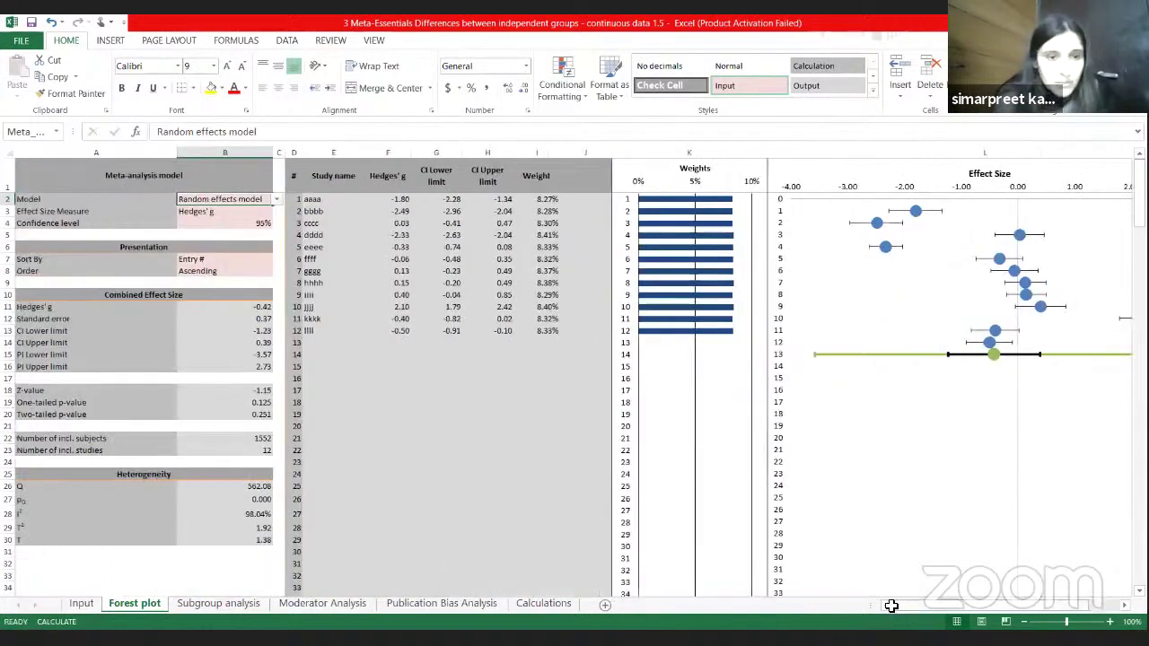
click(276, 201)
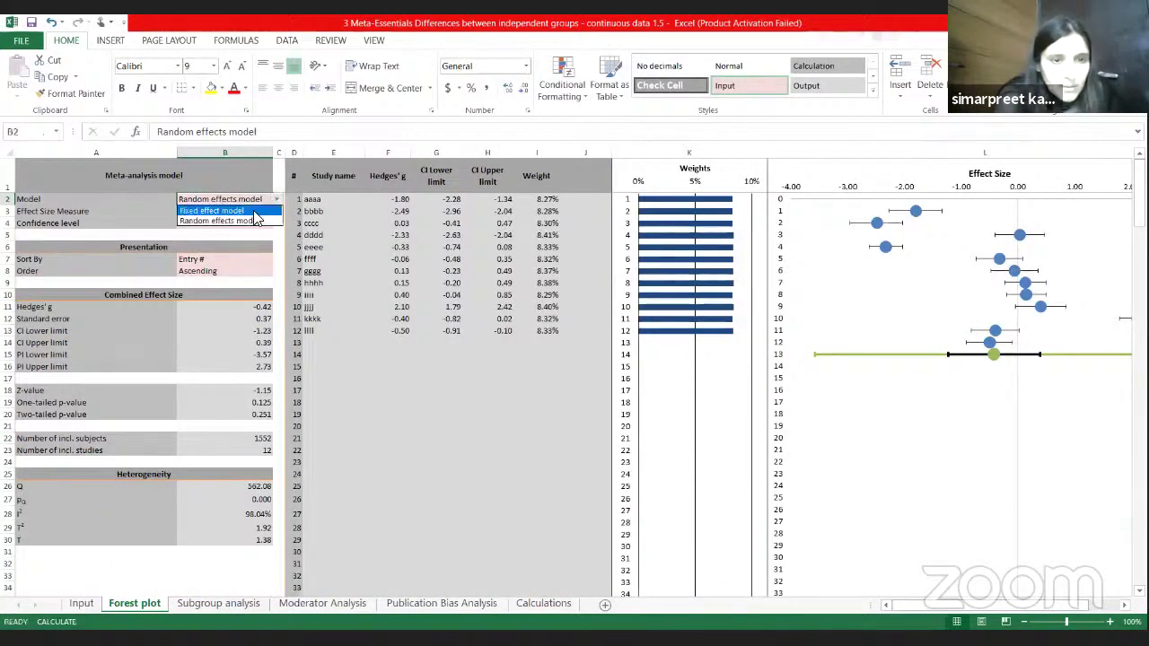
click(254, 212)
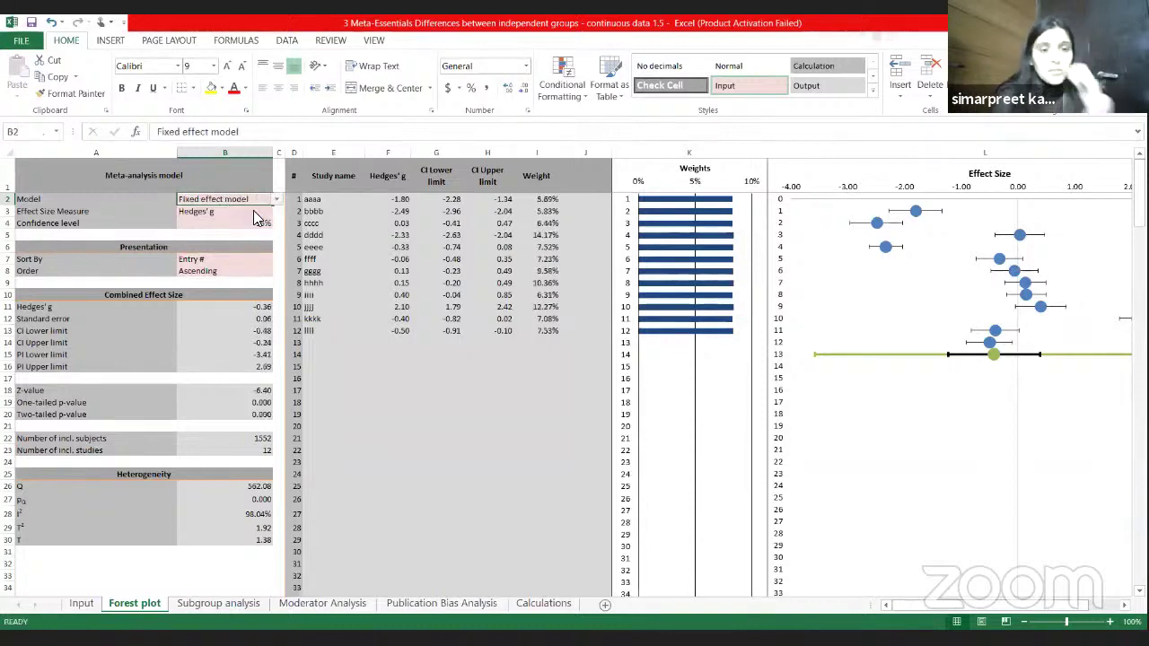
click(267, 308)
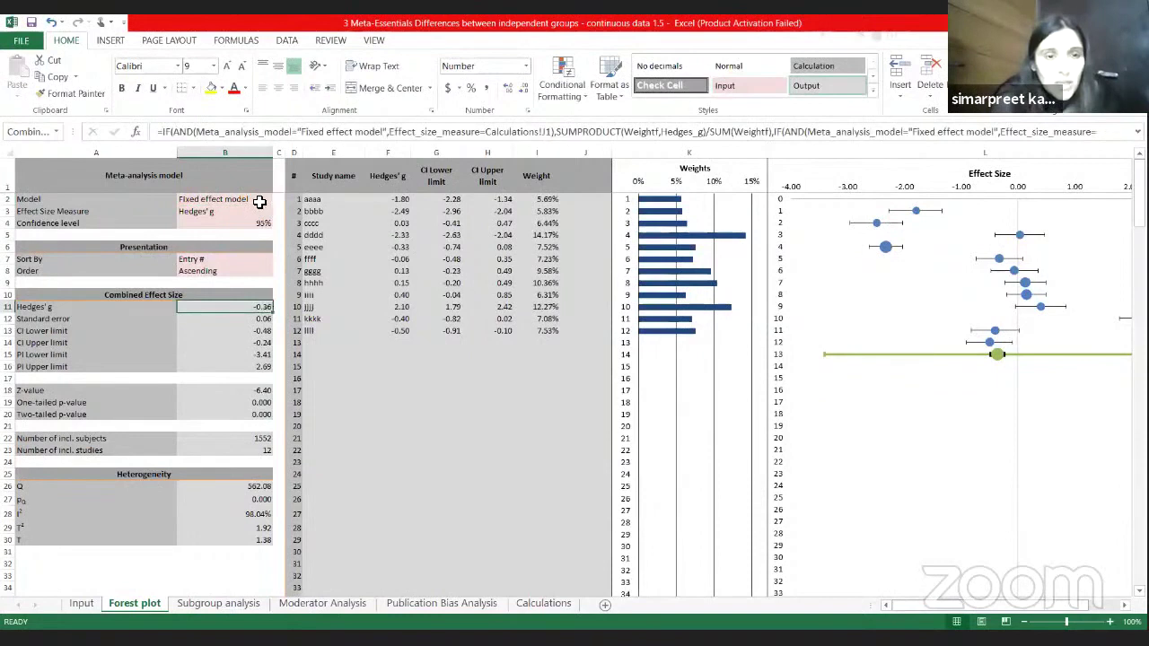
Step: Set the model back to Random effects model, check the combined Hedges' g, and review the Input data before returning to the Forest plot sheet
click(266, 204)
click(277, 199)
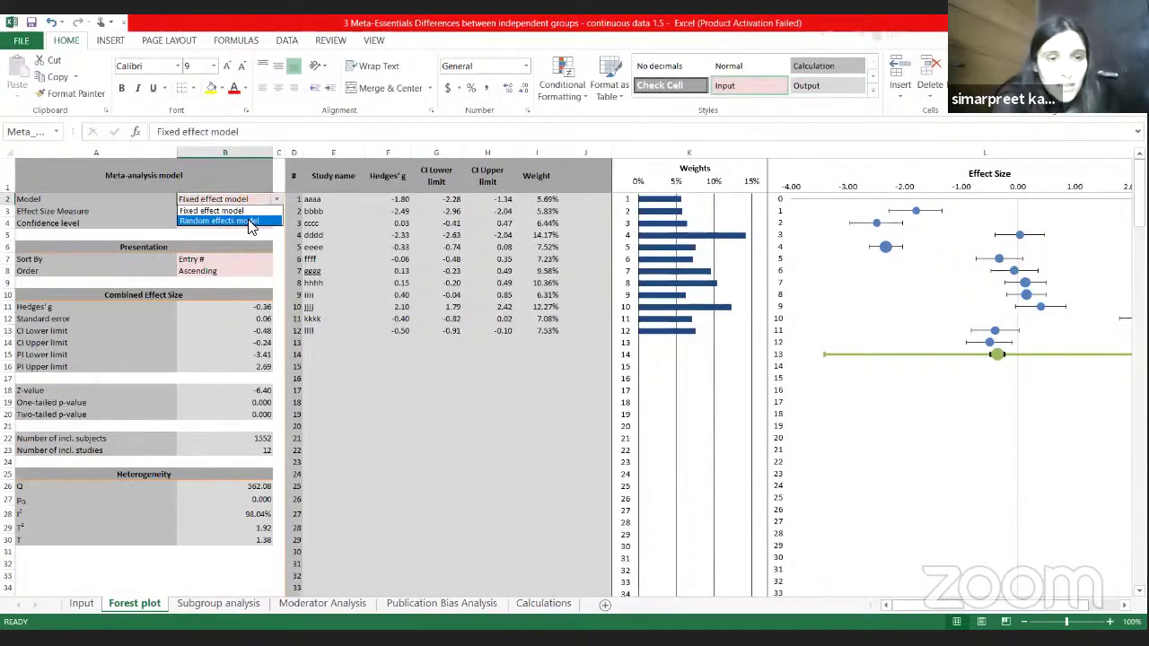
click(252, 225)
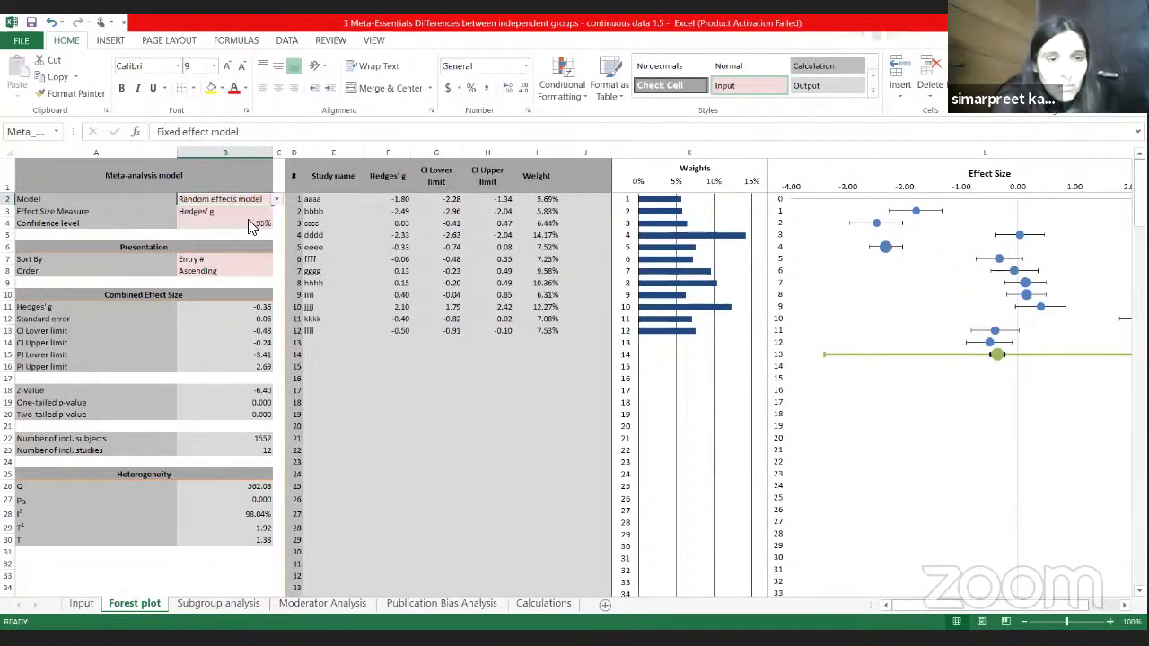
click(262, 306)
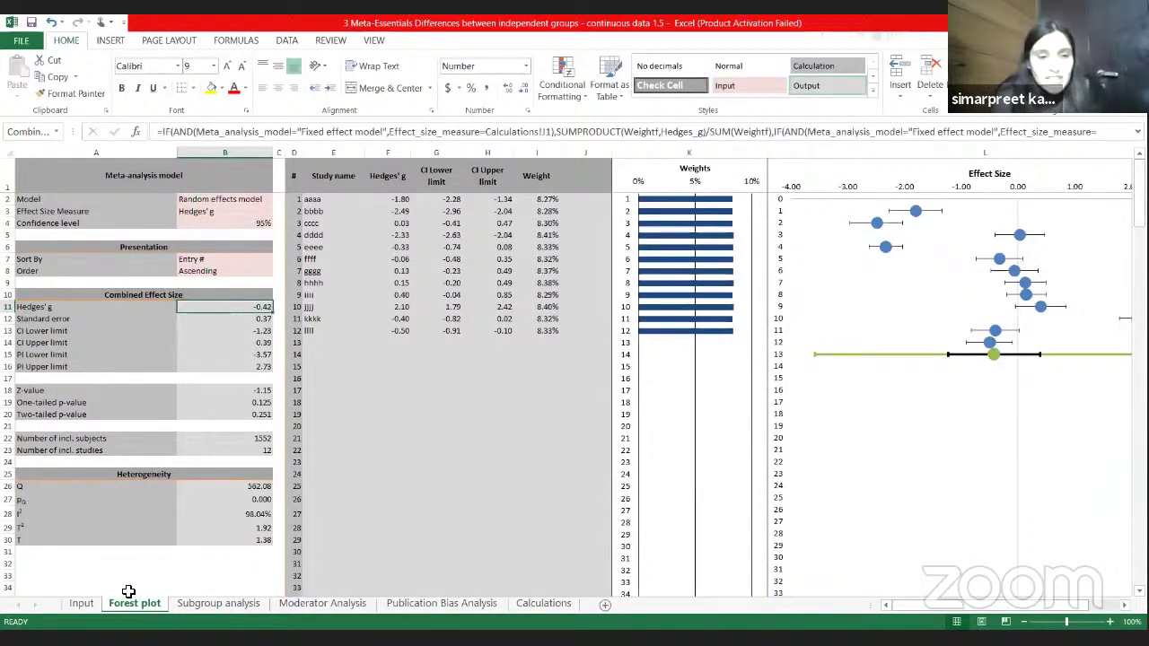
click(94, 607)
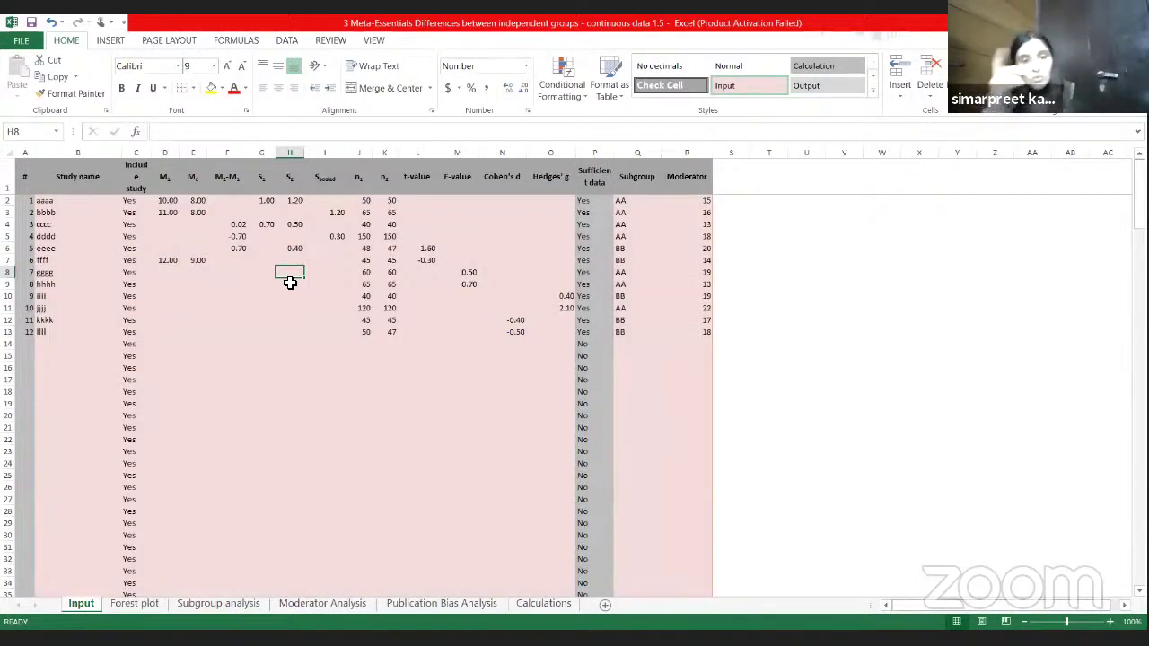
click(142, 608)
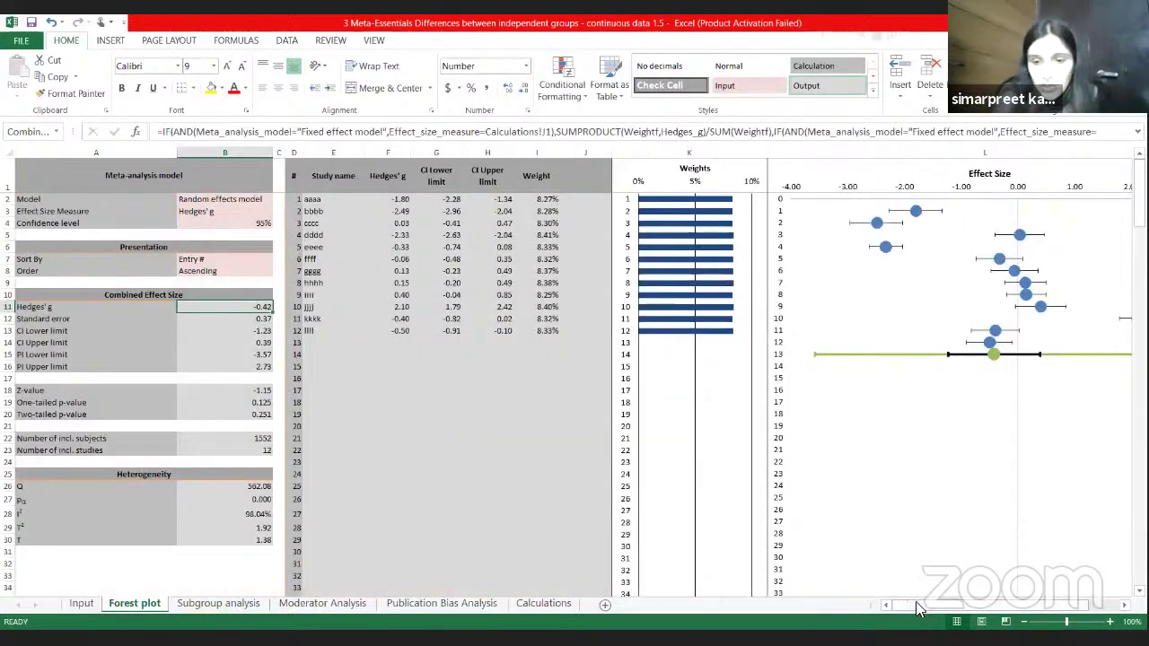